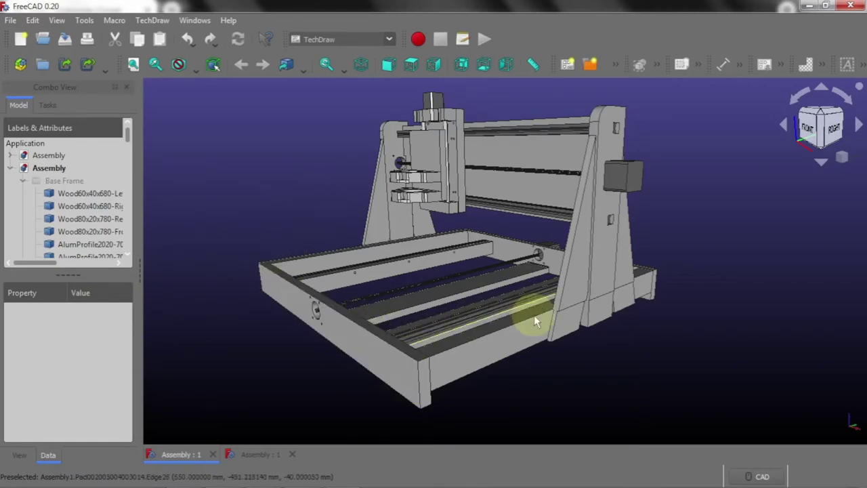
Switch to the other Assembly document, then bring up the finished TechDraw.pdf in Acrobat
left_click(258, 454)
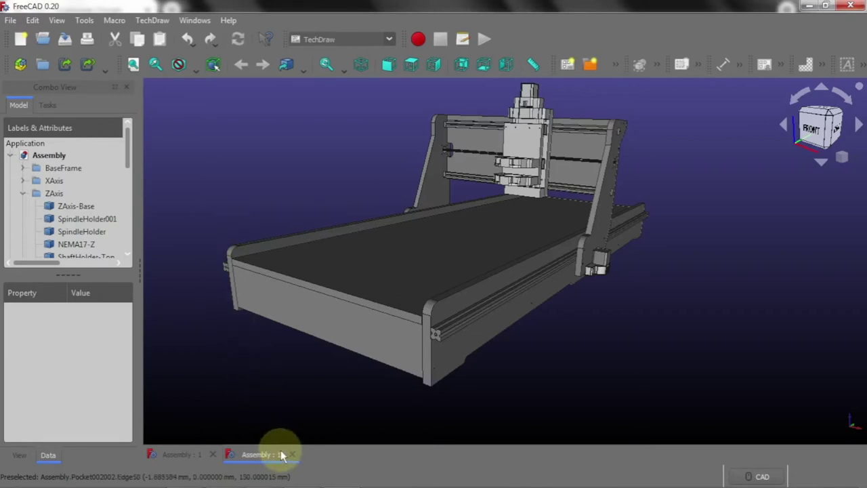
left_click(275, 479)
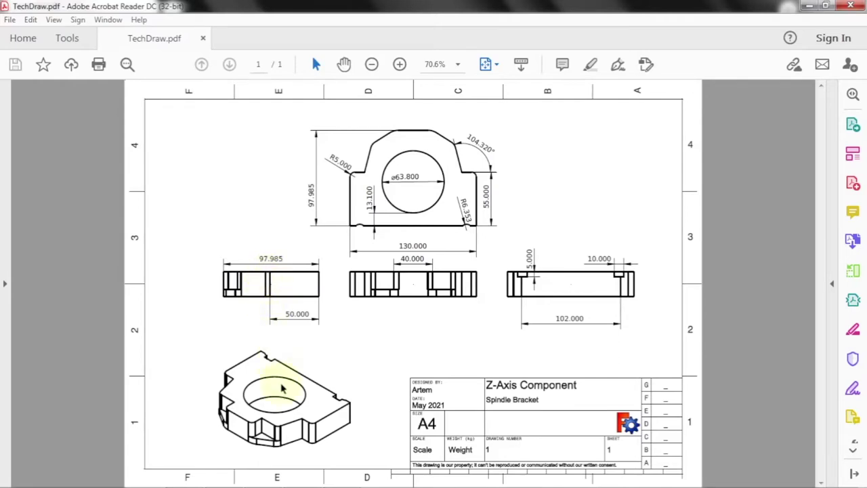
Leave the spindle bracket PDF and go back to the CNC router assembly in FreeCAD
left_click(342, 475)
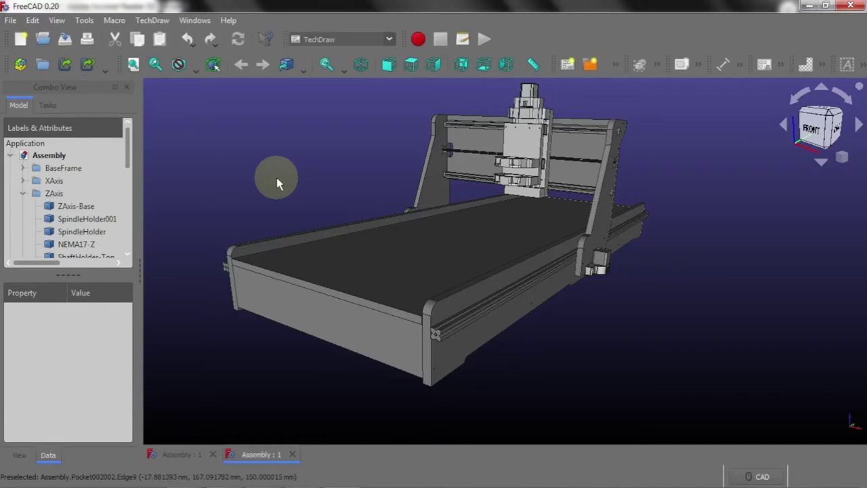
Open Help > About FreeCAD to check the 0.20 version and release details
left_click(204, 22)
mouse_move(228, 20)
left_click(256, 147)
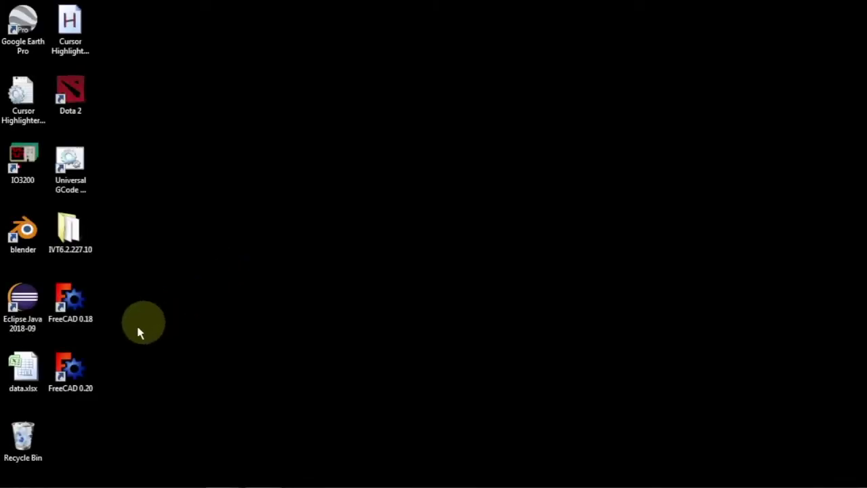
Launch FreeCAD 0.20 from its desktop shortcut and shrink the Report view panel
double_click(75, 371)
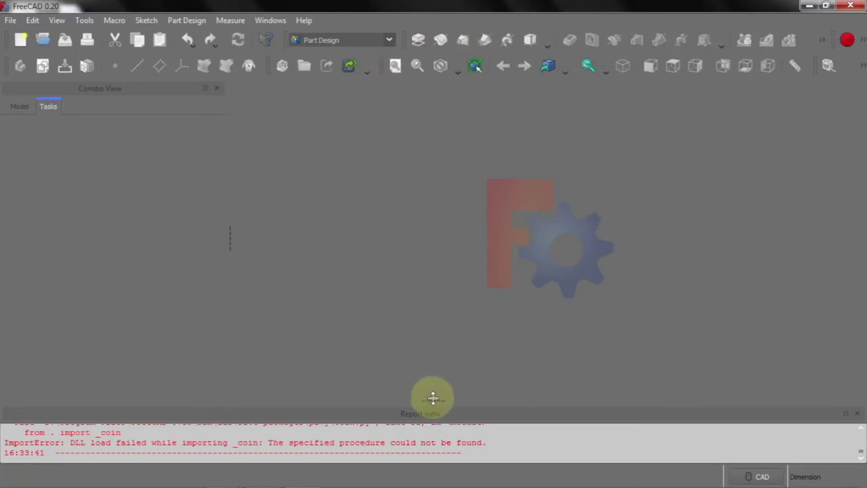
left_click_drag(432, 399, 435, 458)
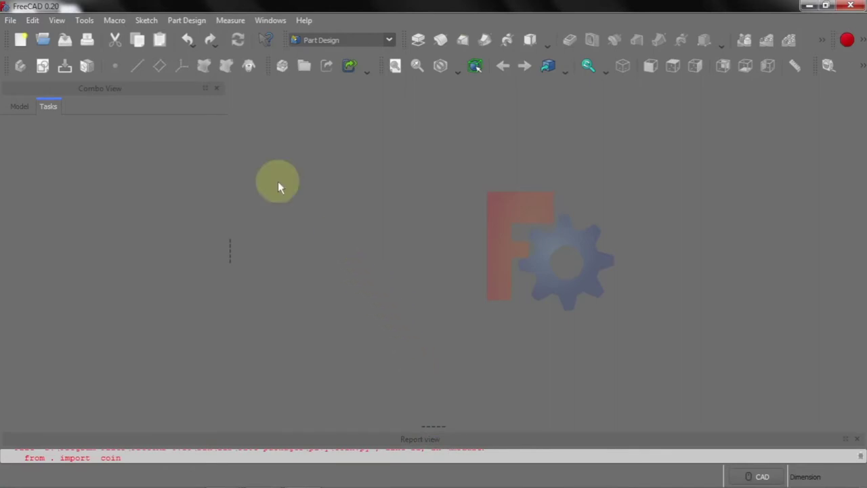
Open Assembly.FCStd from the CNC 150x60 project folder
left_click(11, 22)
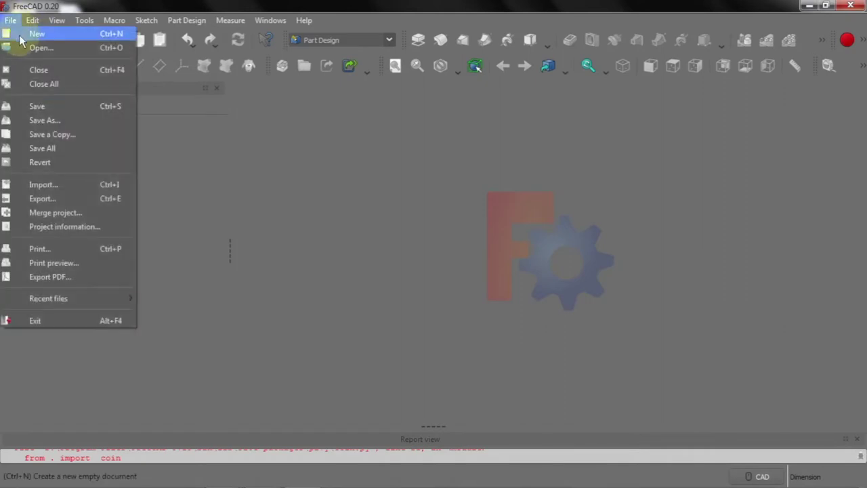
left_click(38, 48)
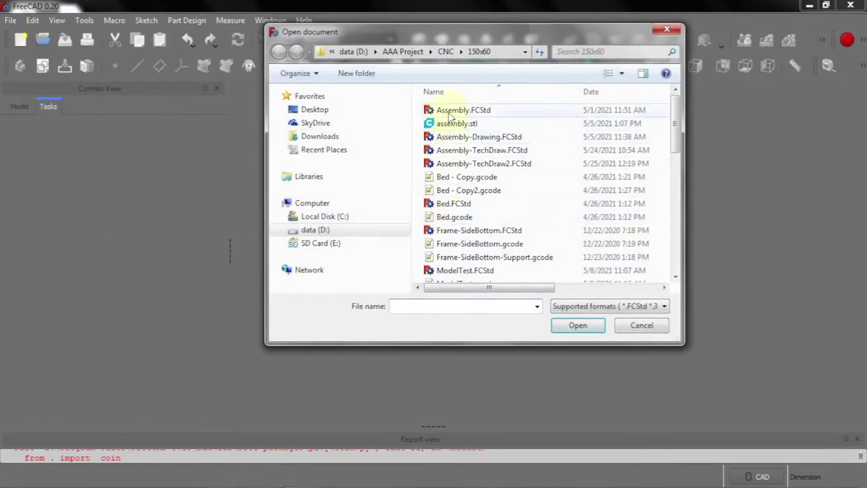
left_click(450, 112)
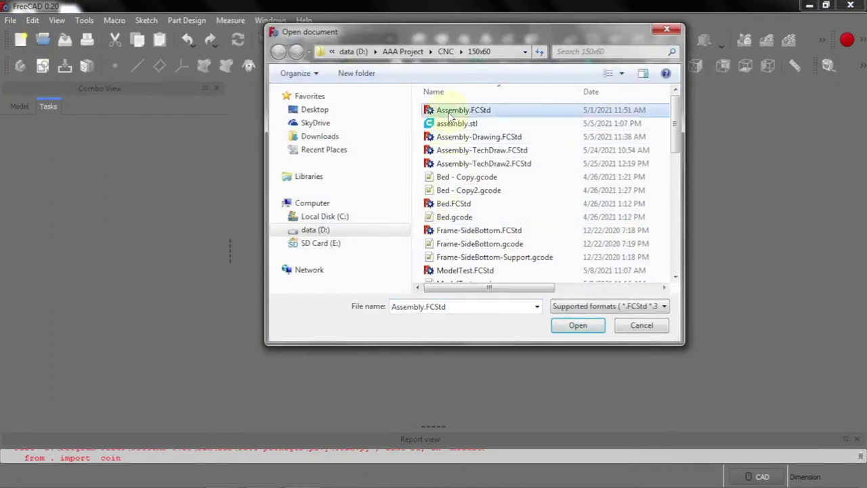
left_click(585, 331)
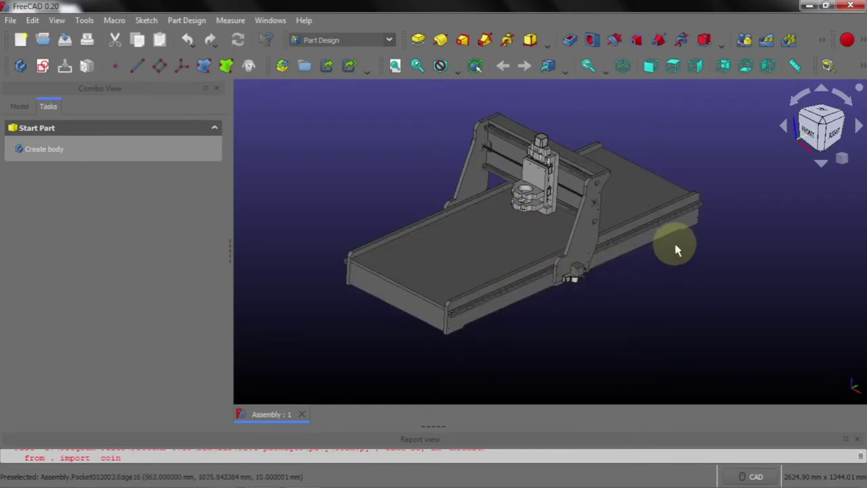
Switch the 3D view to perspective and back to orthographic, then show the workbench list
left_click(841, 158)
left_click(831, 178)
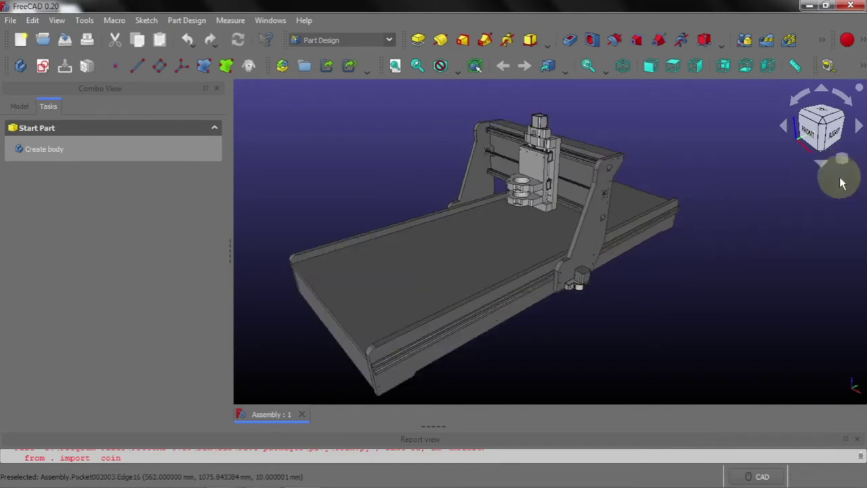
left_click(842, 159)
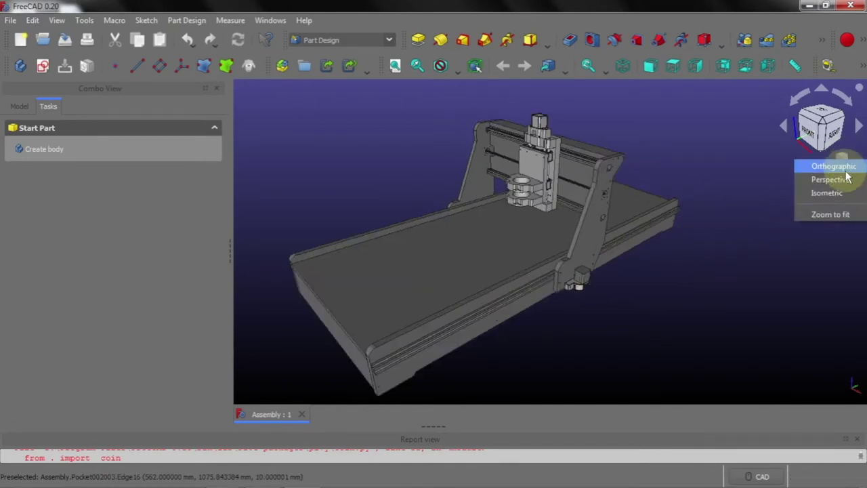
left_click(838, 167)
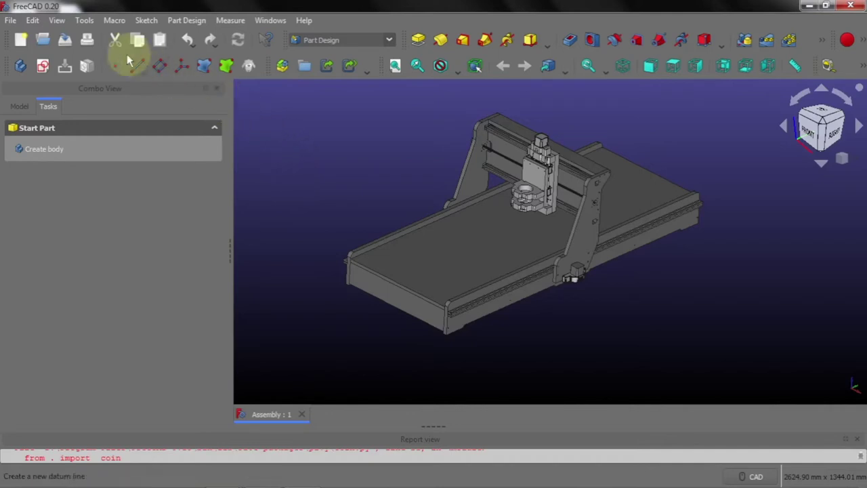
left_click(57, 20)
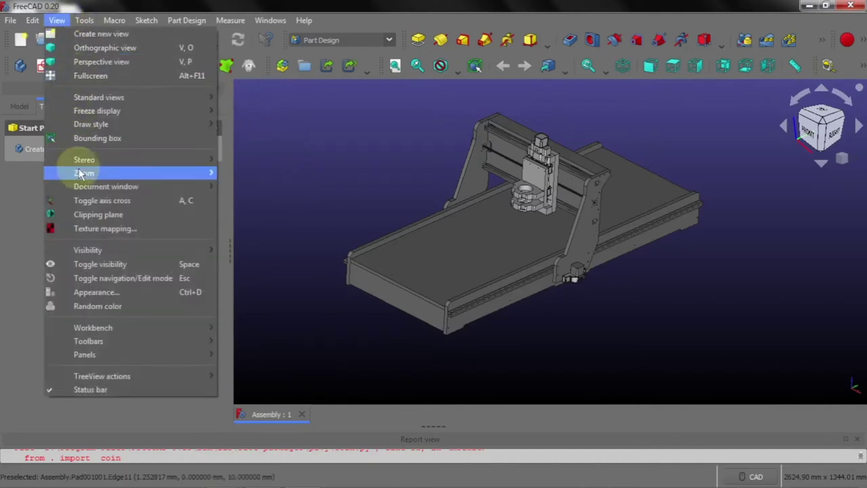
mouse_move(129, 327)
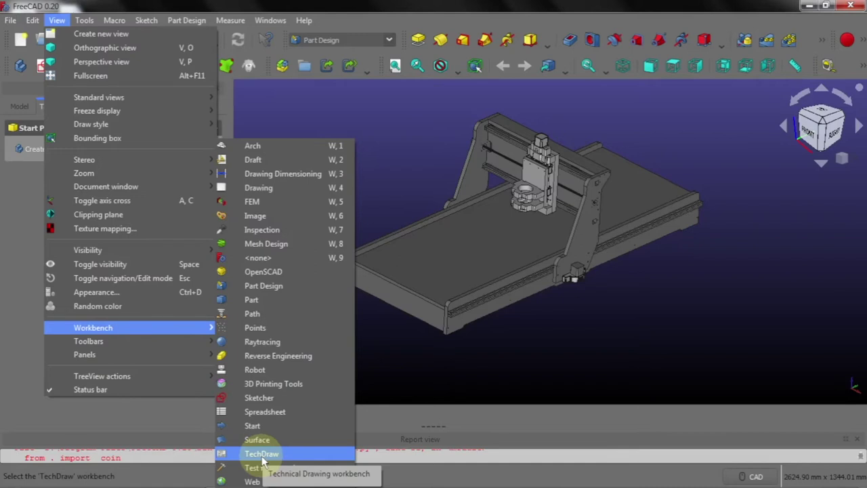
Activate TechDraw, insert a default A4 page, and return to the Assembly model
left_click(261, 454)
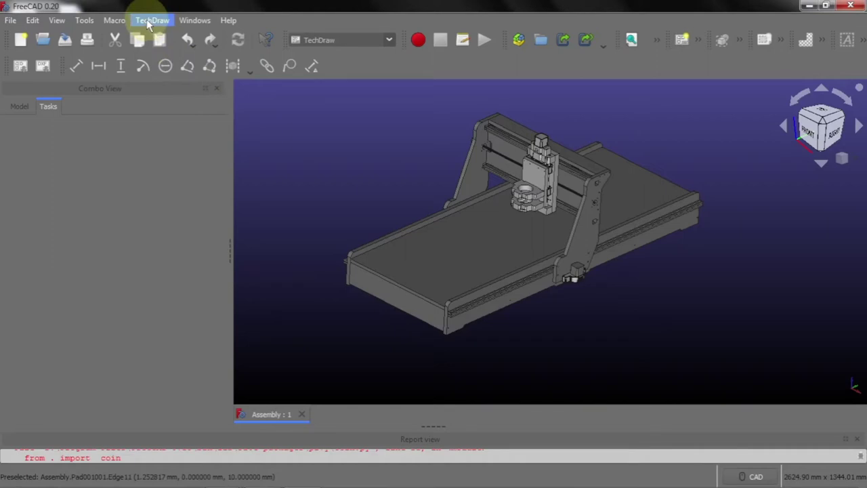
left_click(149, 23)
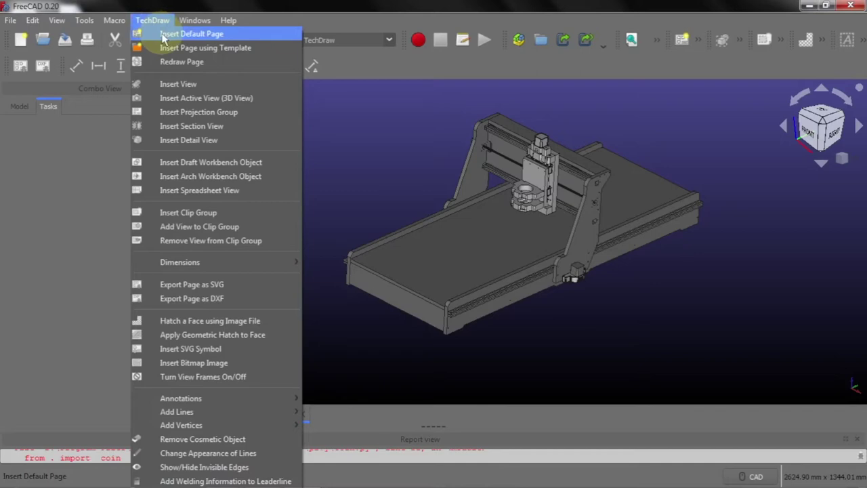
left_click(163, 37)
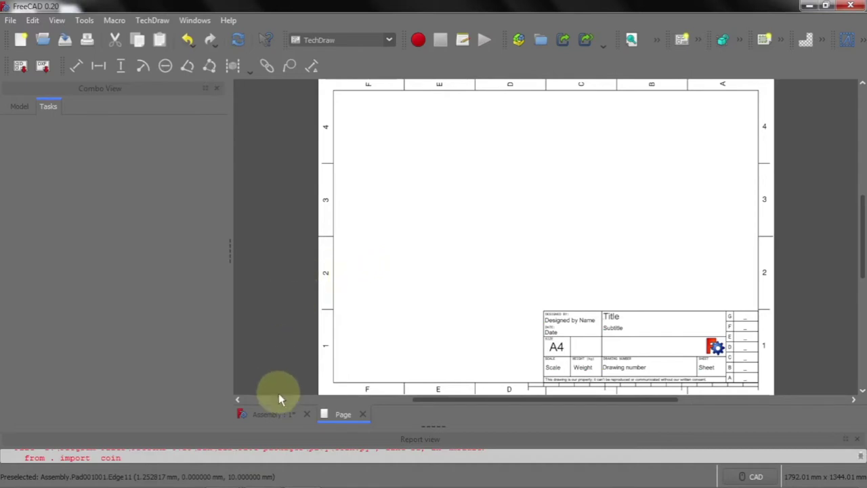
left_click(275, 416)
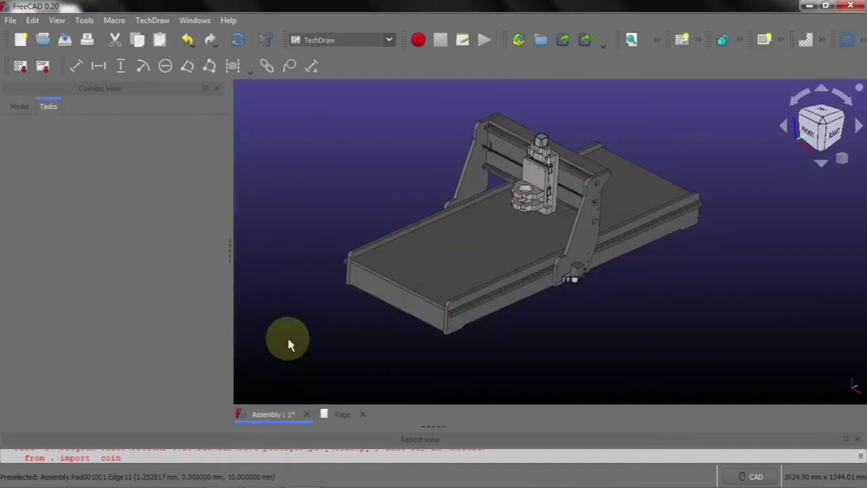
Show the Model tree, give it more room, and expand the XAxis group
left_click(21, 109)
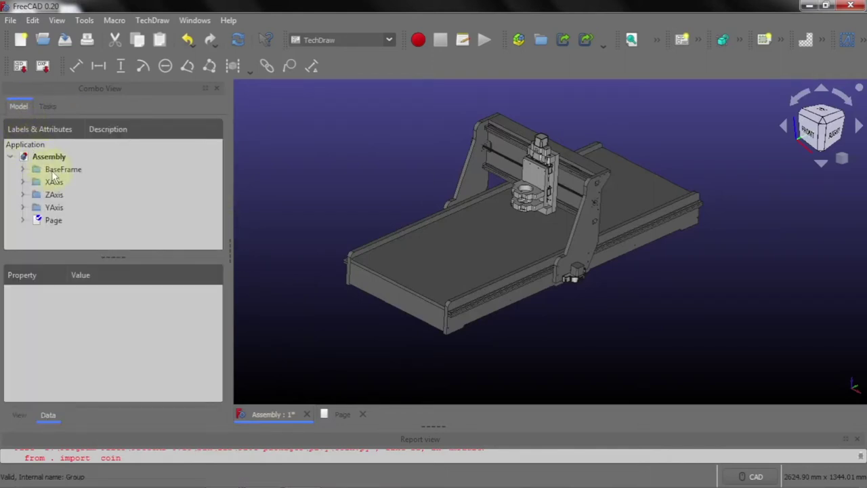
left_click_drag(108, 258, 110, 276)
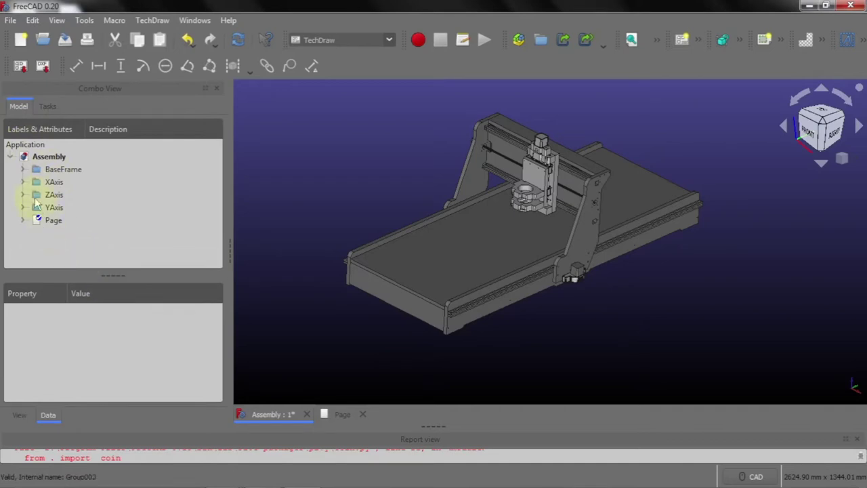
left_click(23, 182)
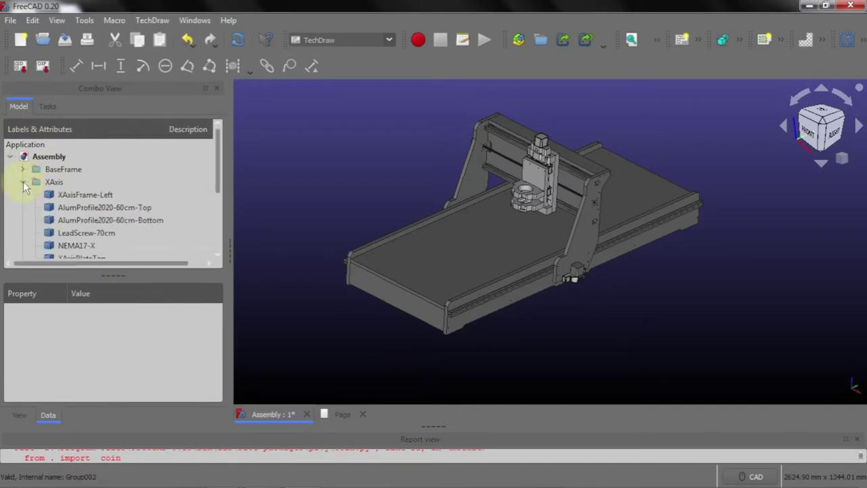
left_click(22, 169)
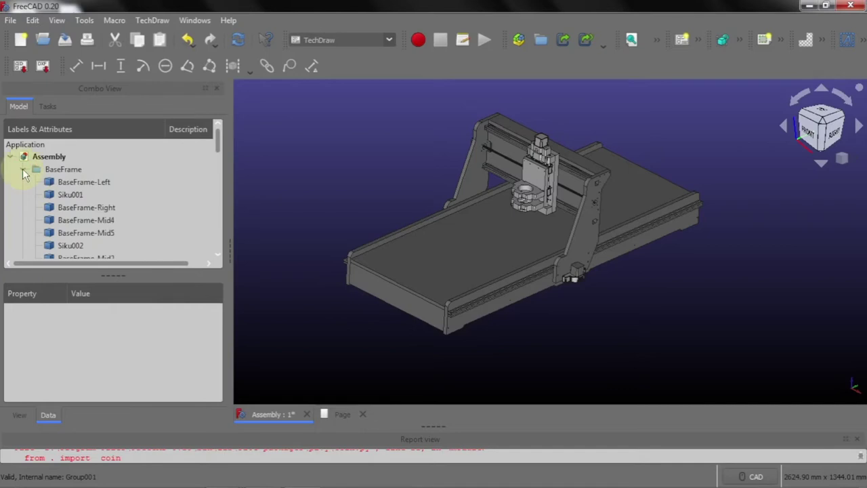
left_click(23, 170)
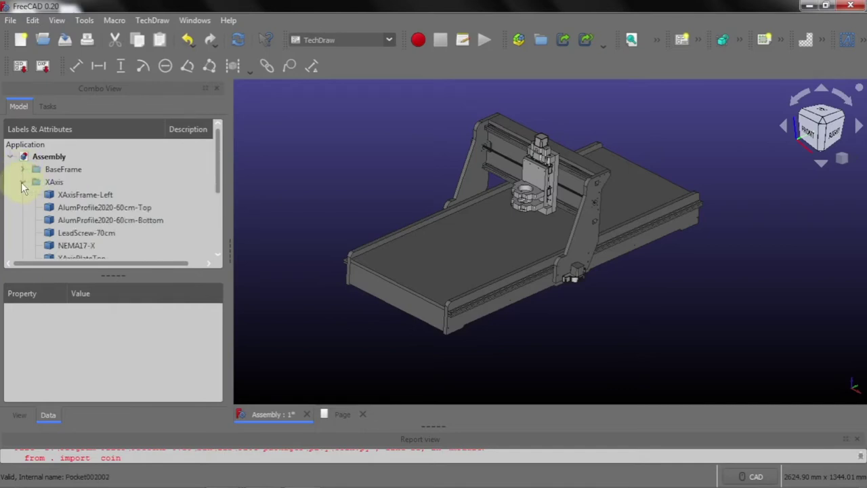
Select XAxisFrame-Left, both AlumProfile2020-60cm rails, LeadScrew-70cm, and the X and Z plates in the model
left_click(64, 193)
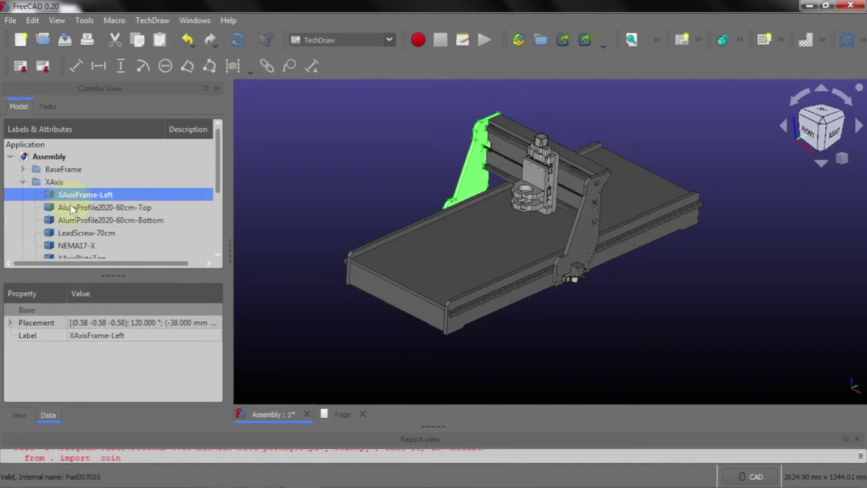
left_click(70, 208)
left_click(73, 220)
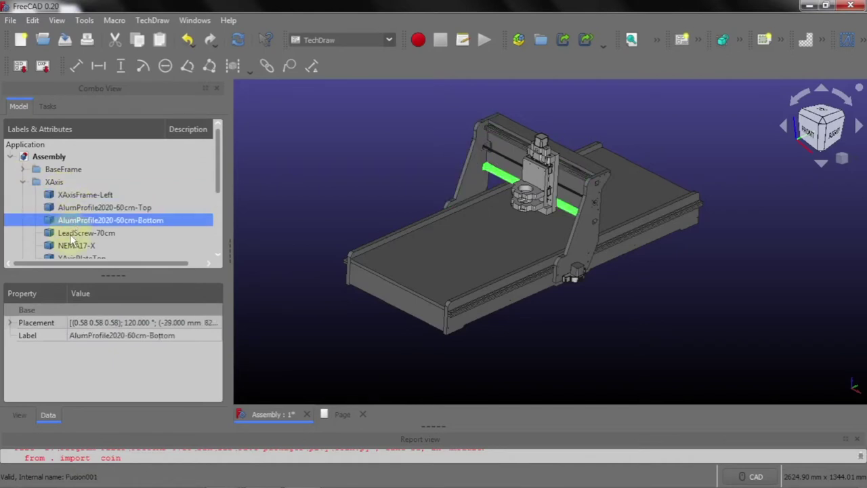
left_click(72, 234)
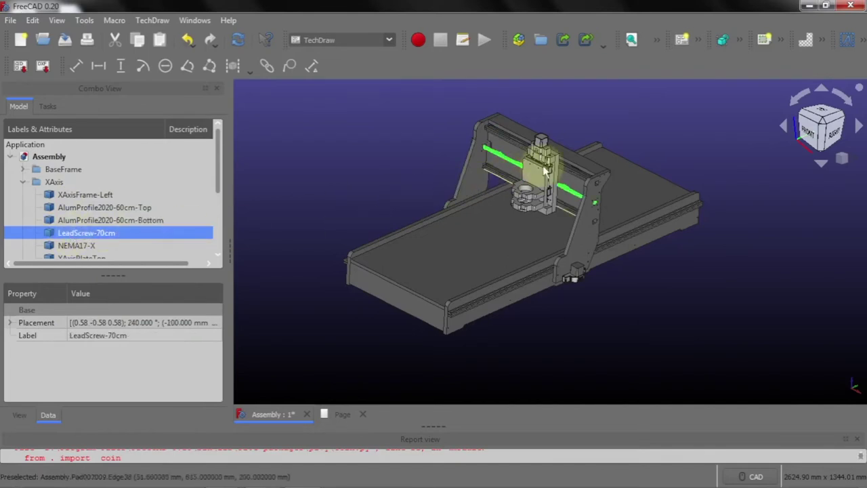
left_click(476, 170)
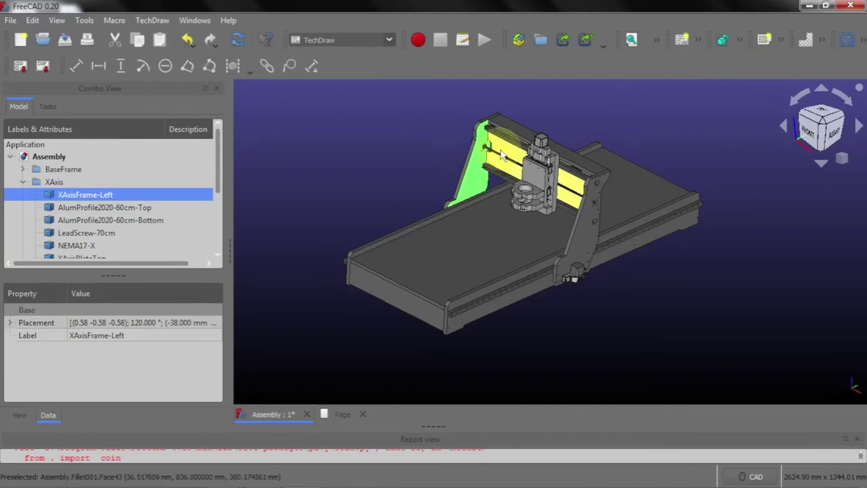
left_click(504, 154)
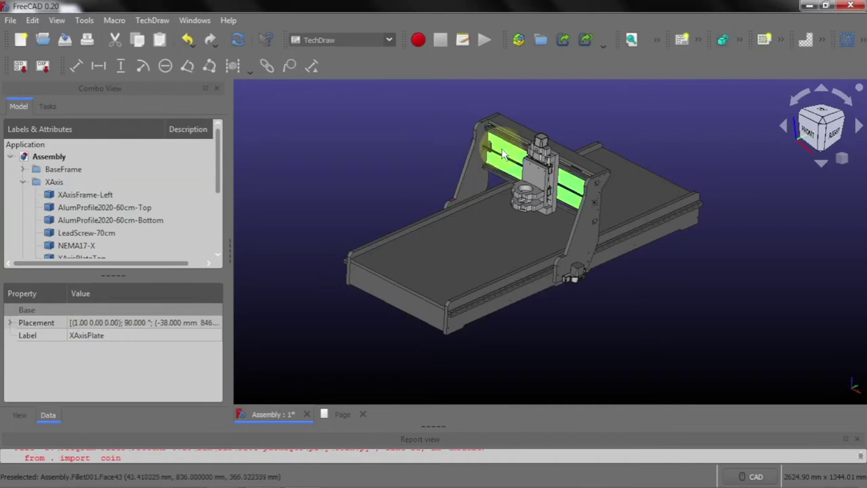
left_click(533, 178)
left_click(505, 155)
Expand the ZAxis group and select SpindleHolder001 in the 3D view
scroll(519, 193, "up", 3)
scroll(520, 196, "up", 3)
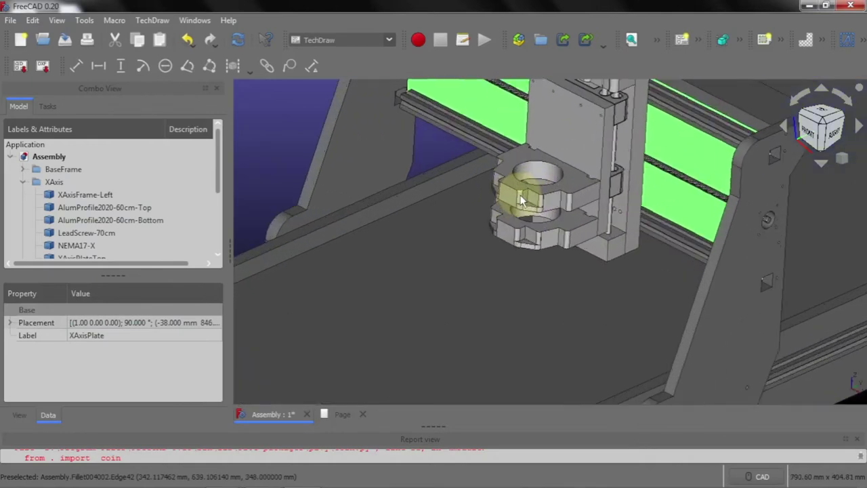
left_click(578, 188)
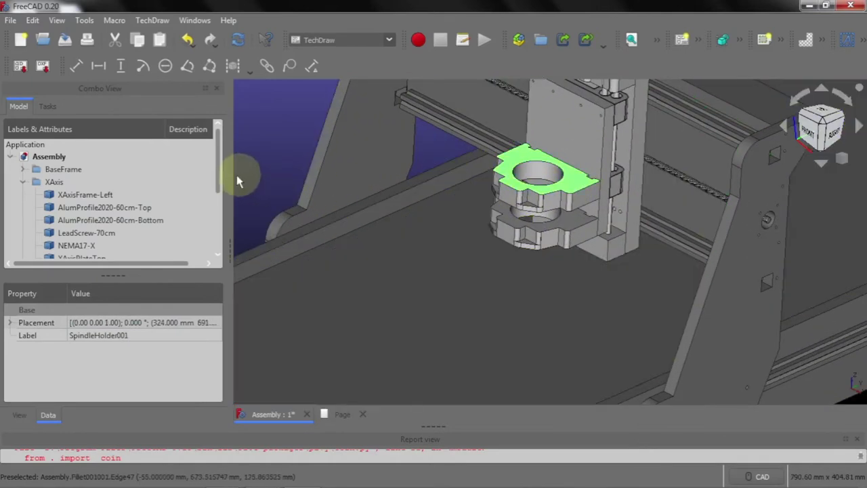
left_click_drag(219, 183, 227, 233)
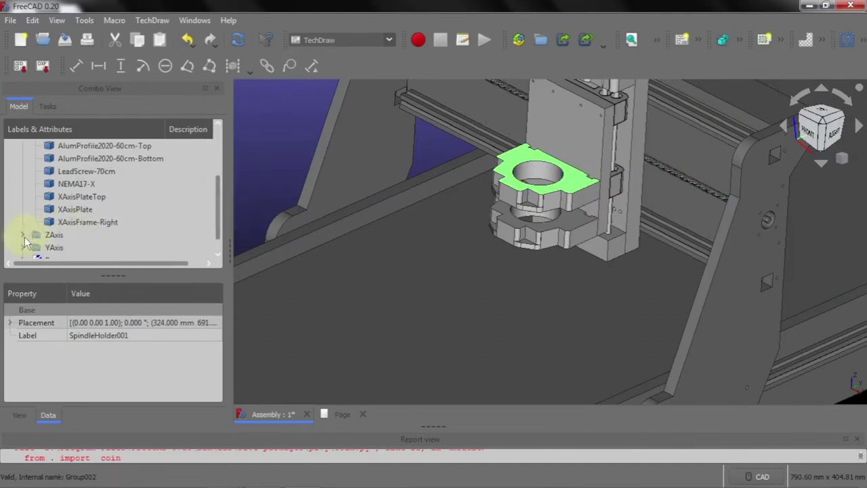
left_click(24, 234)
left_click_drag(219, 170, 217, 184)
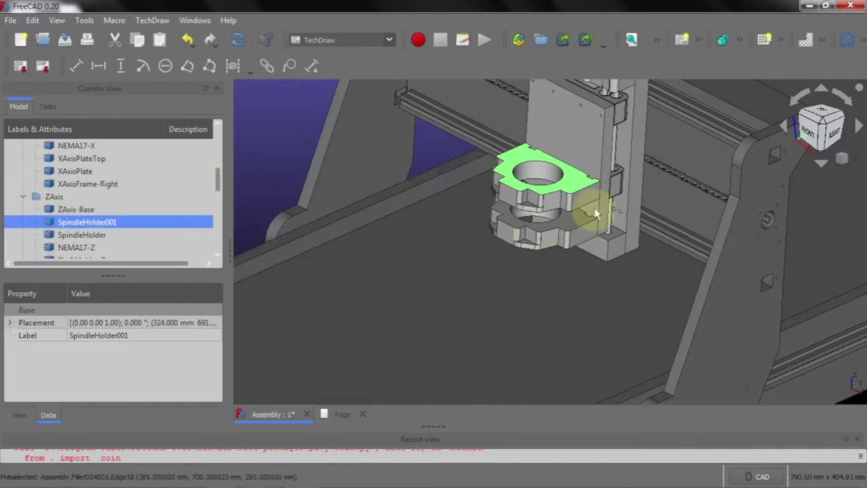
left_click(576, 184)
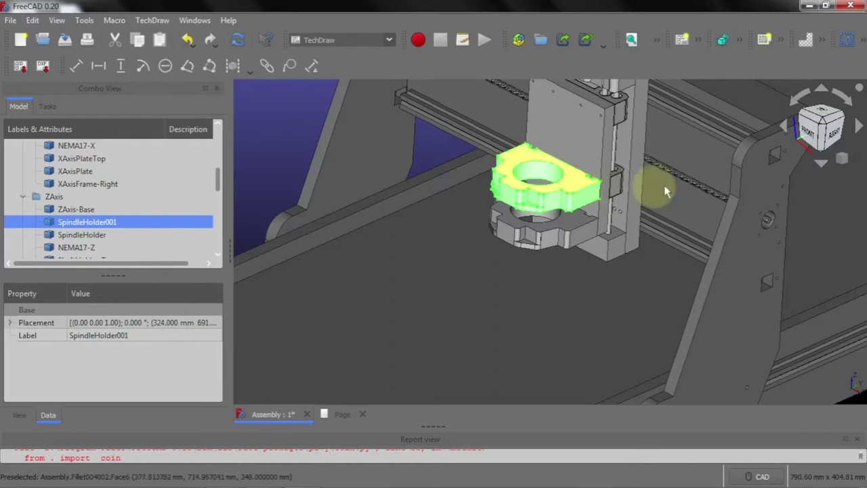
Turn the model to isometric then front view, and show the blank A4 Page
left_click(814, 134)
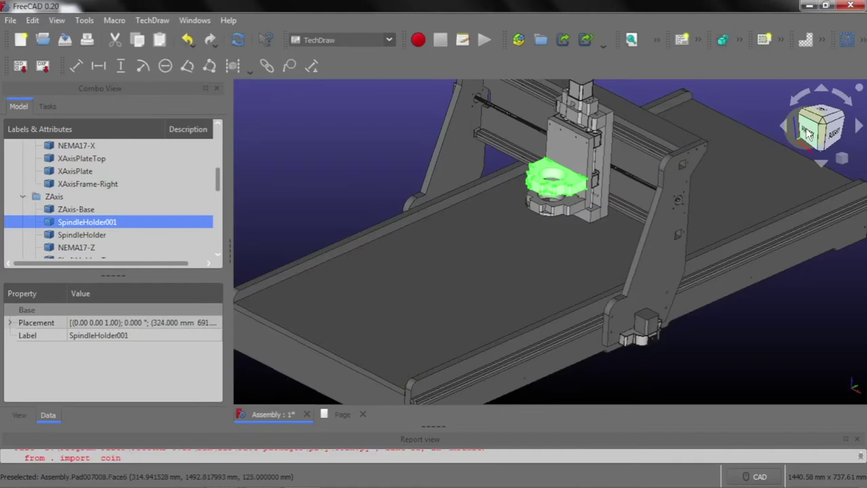
left_click(807, 134)
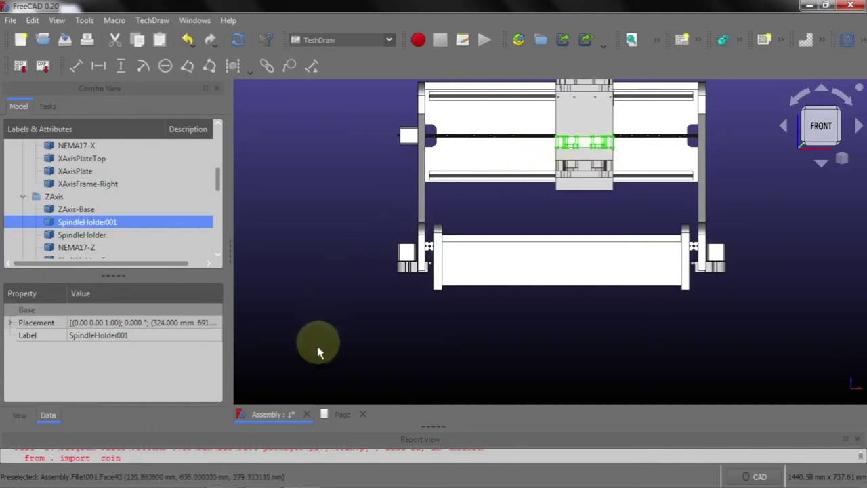
left_click(339, 414)
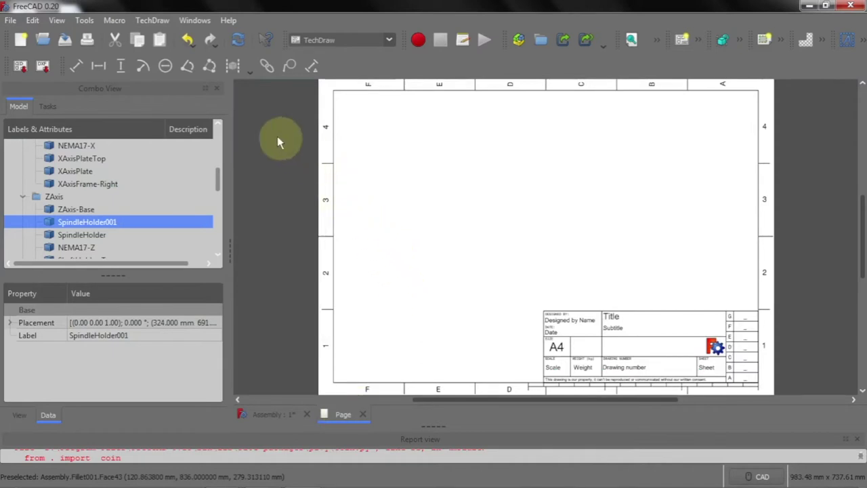
Insert a projection group, dismiss the invalid enumeration error, and select Page in the tree
left_click(155, 21)
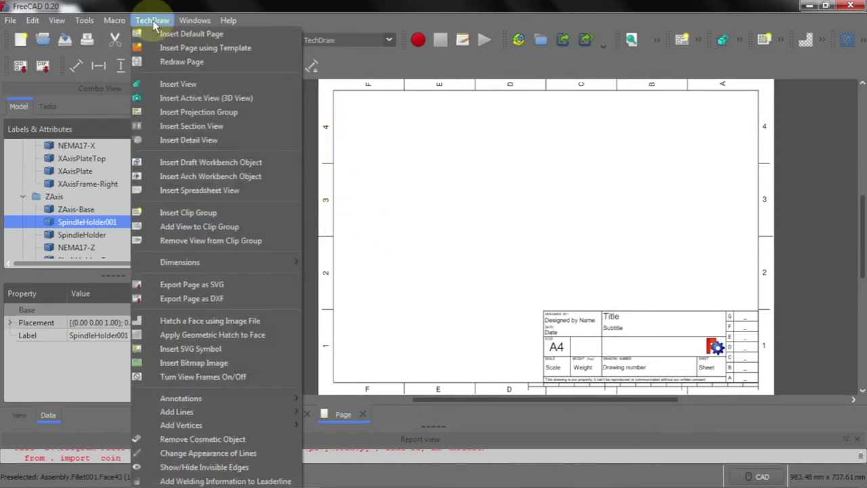
left_click(183, 113)
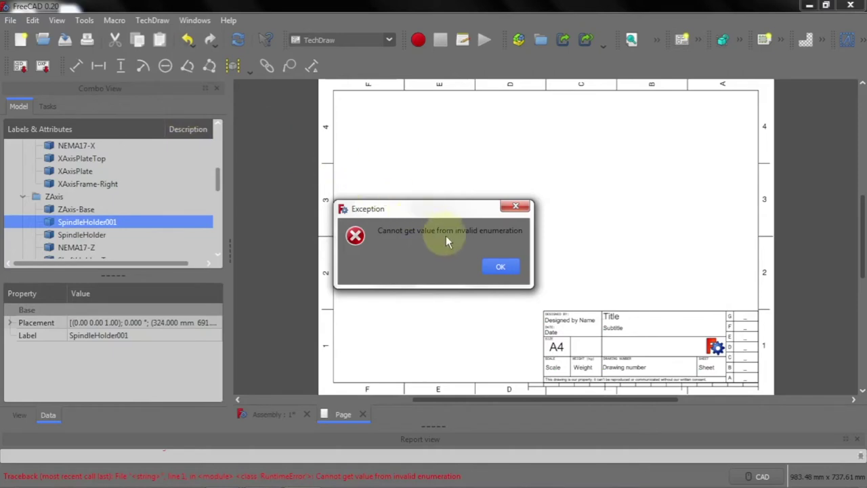
left_click(498, 269)
left_click_drag(218, 173, 219, 241)
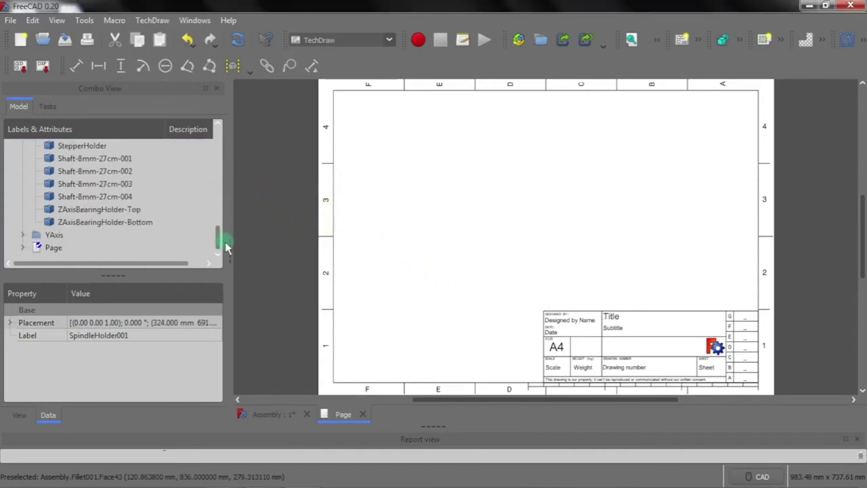
left_click(58, 247)
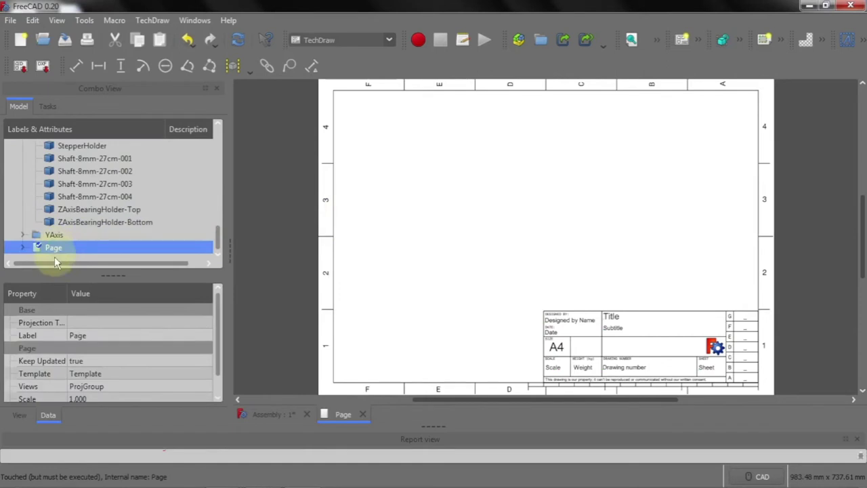
Set the drawing page's Projection Type property to Third Angle, then go back to the assembly
left_click_drag(67, 294, 79, 294)
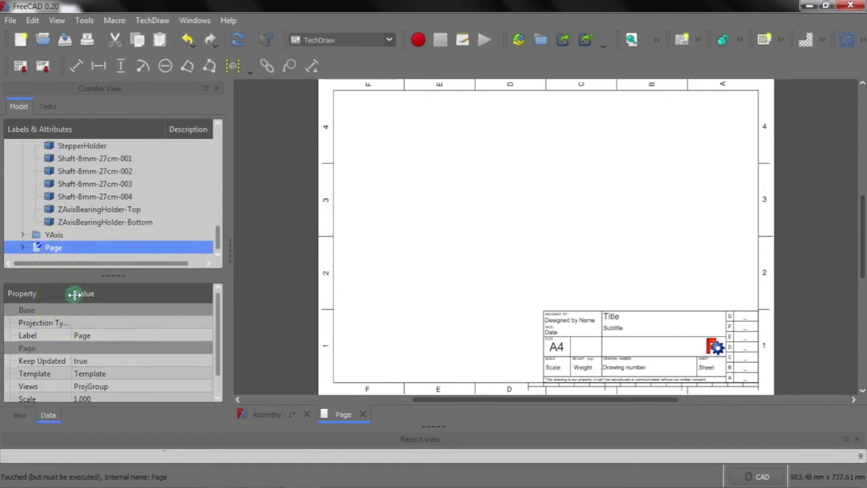
left_click(98, 322)
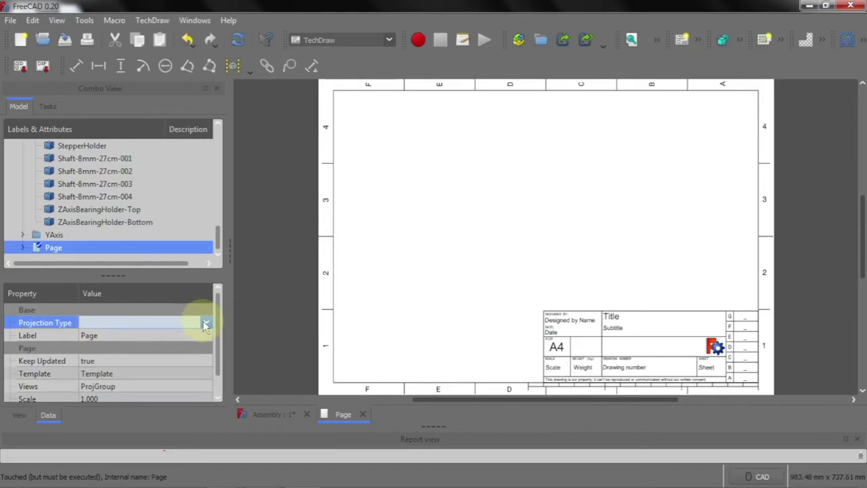
left_click(206, 325)
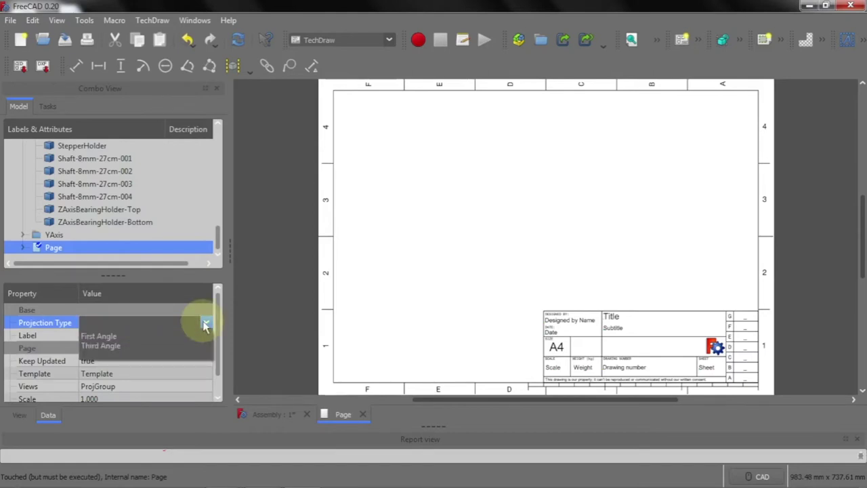
left_click(130, 346)
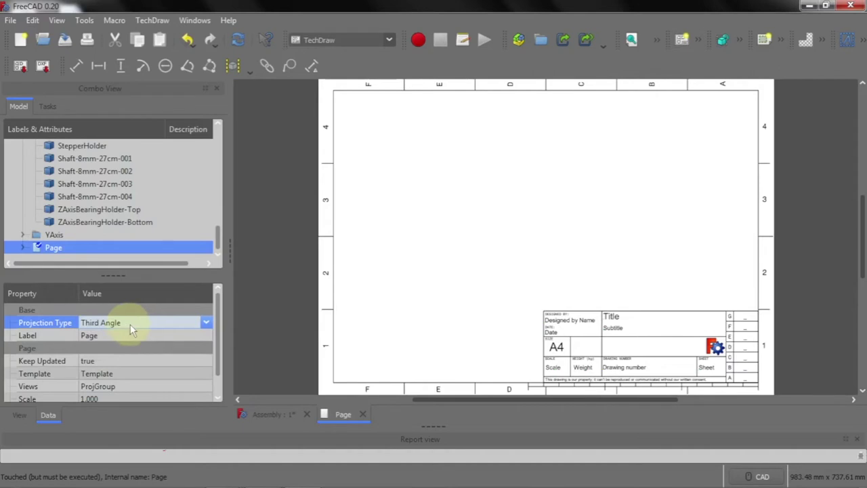
left_click(283, 413)
Select the spindle holder part in the 3D view and switch back to the A4 Page
left_click(583, 145)
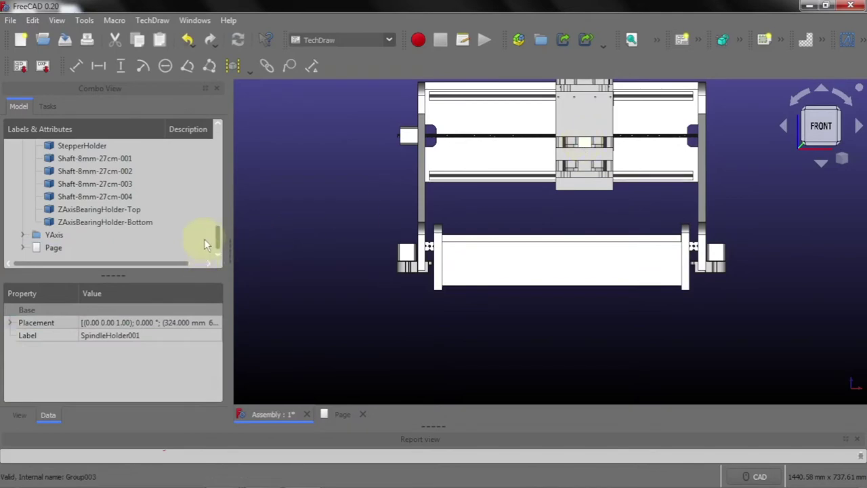
left_click_drag(214, 237, 214, 202)
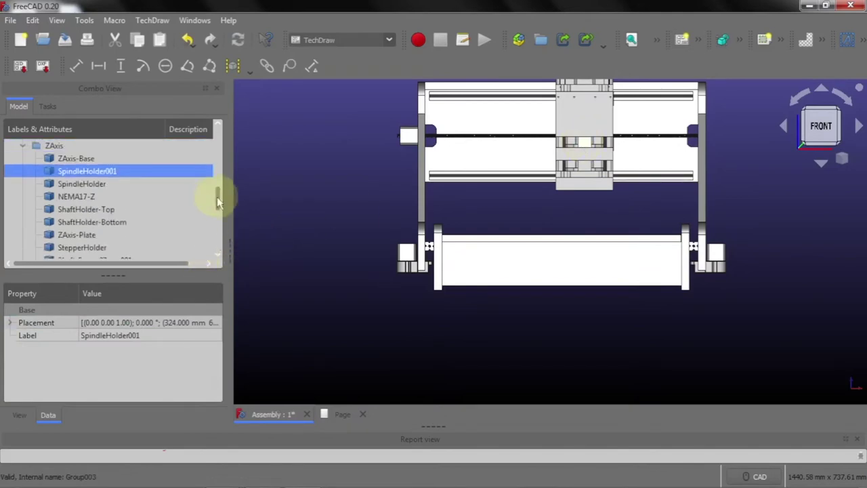
left_click(340, 415)
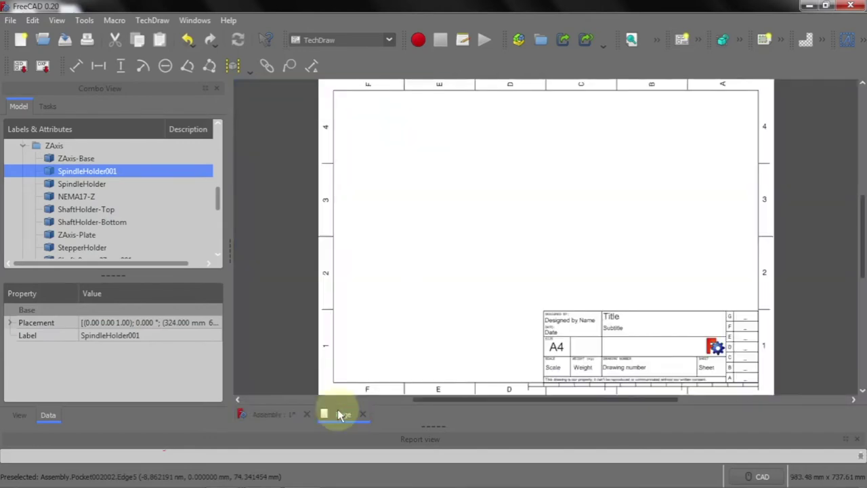
scroll(409, 243, "down", 2)
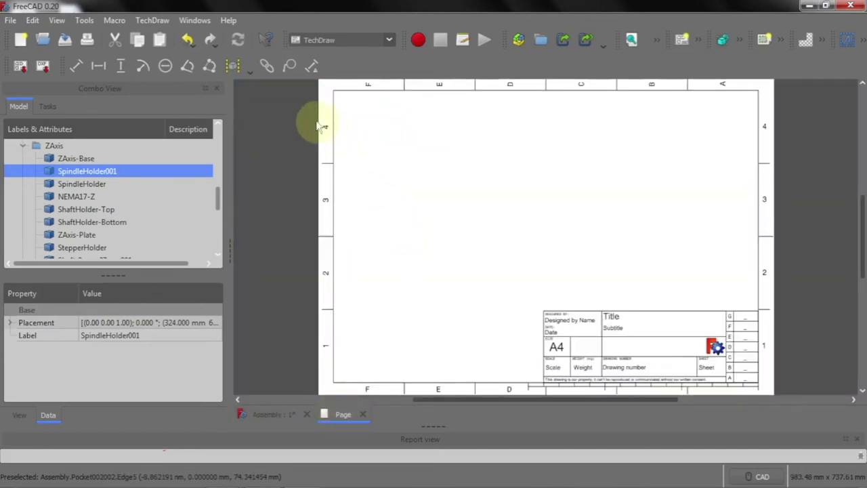
left_click(156, 21)
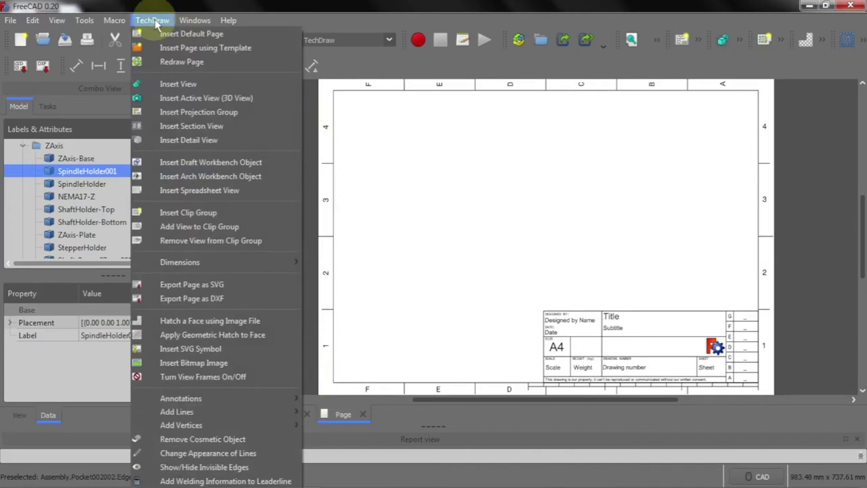
Insert a projection group of the spindle holder with its Front view on the A4 sheet
left_click(177, 112)
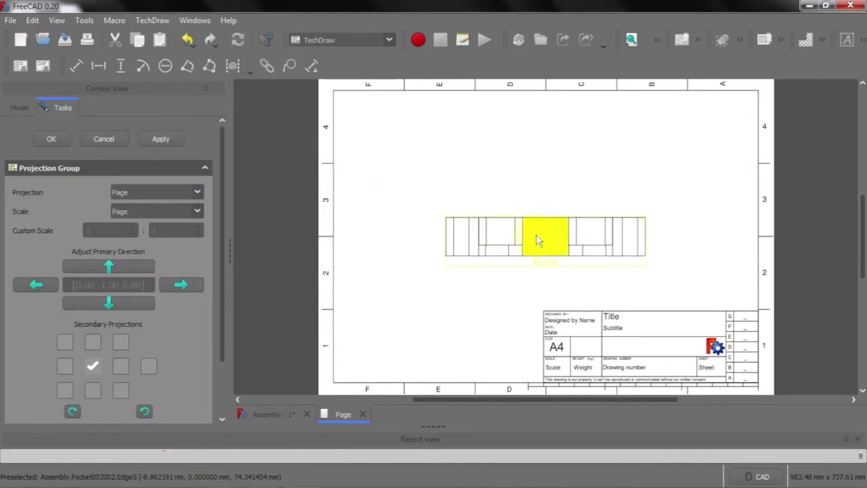
scroll(537, 241, "down", 1)
scroll(537, 240, "down", 2)
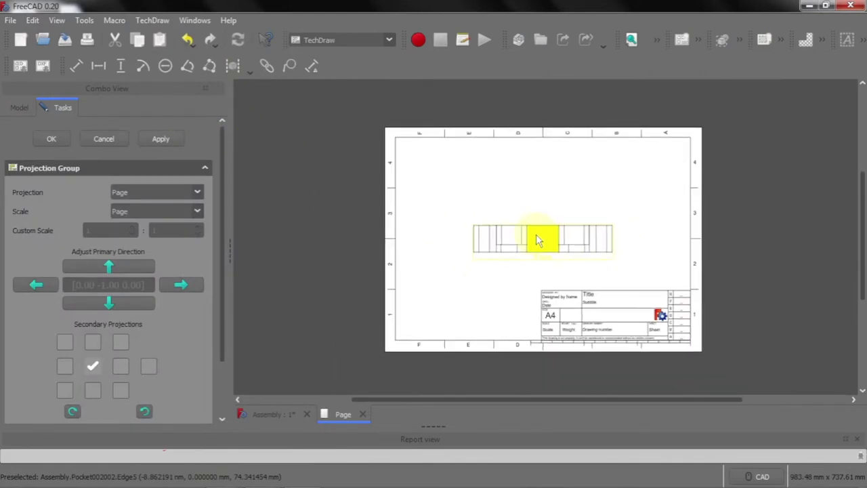
scroll(536, 239, "down", 1)
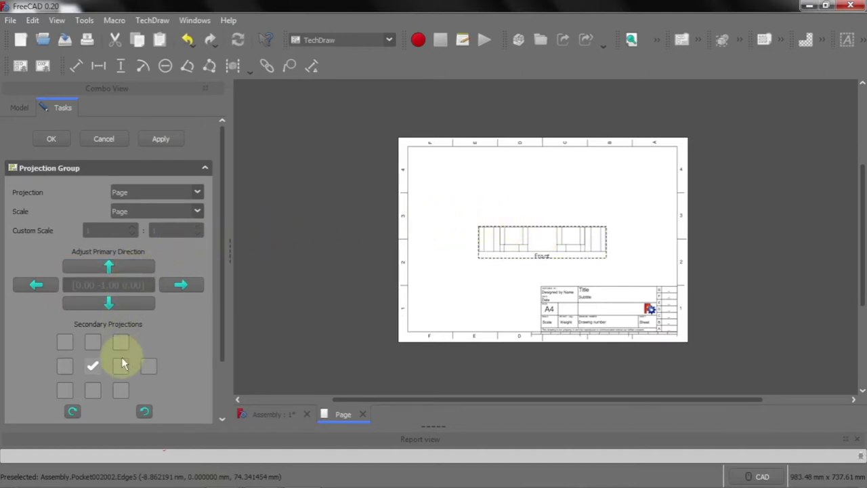
left_click_drag(219, 337, 227, 376)
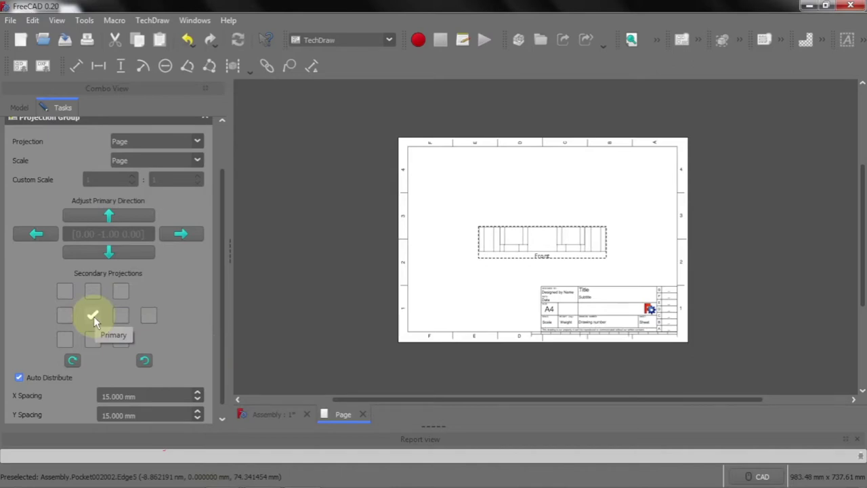
Add Left, Right, Rear, Top, Bottom and isometric views to the projection group
left_click(66, 320)
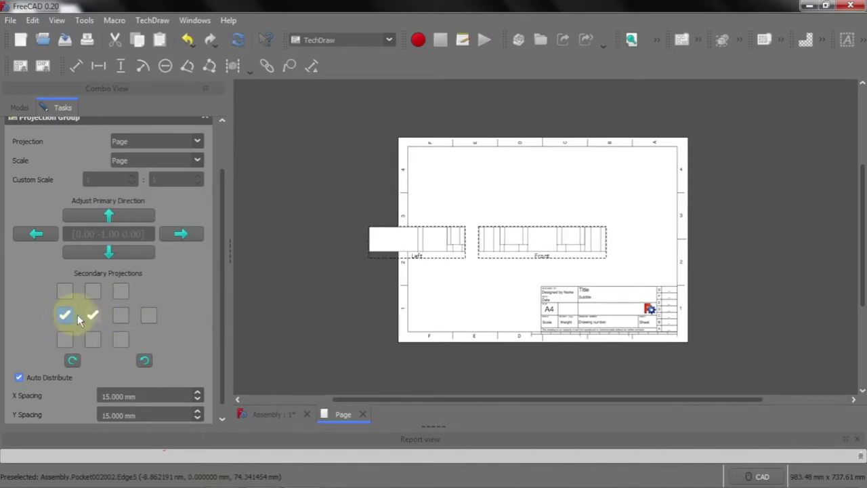
left_click(120, 316)
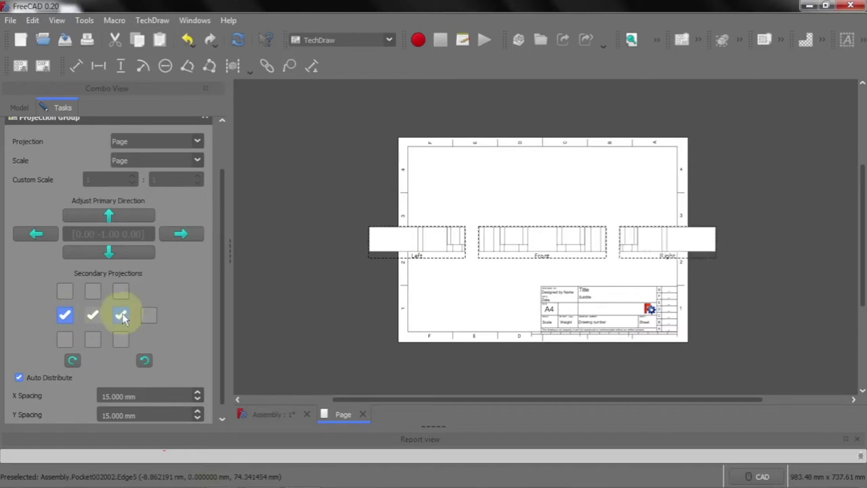
left_click(149, 317)
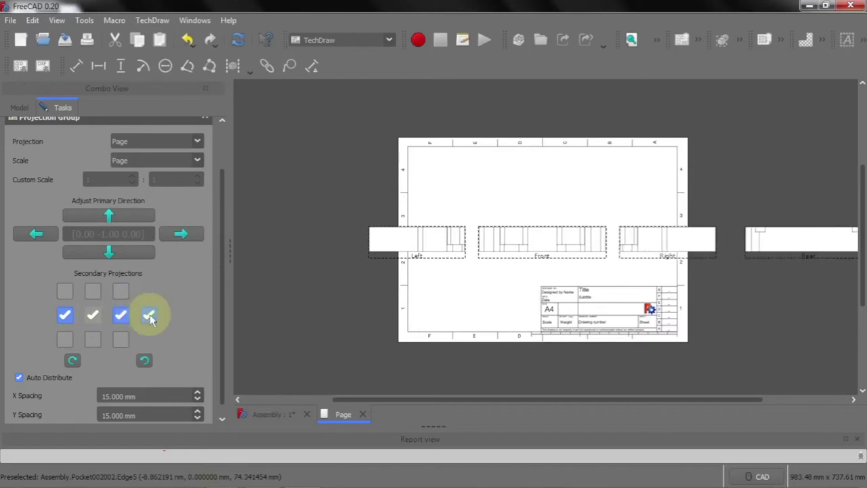
left_click(93, 292)
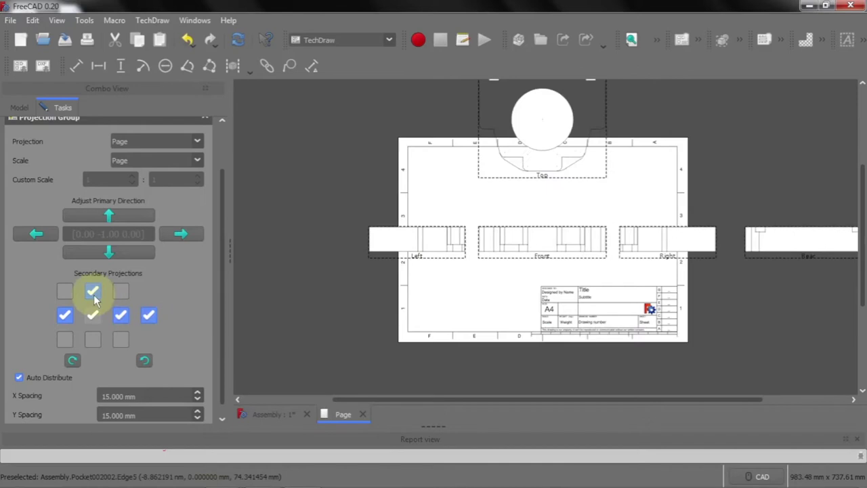
left_click(94, 340)
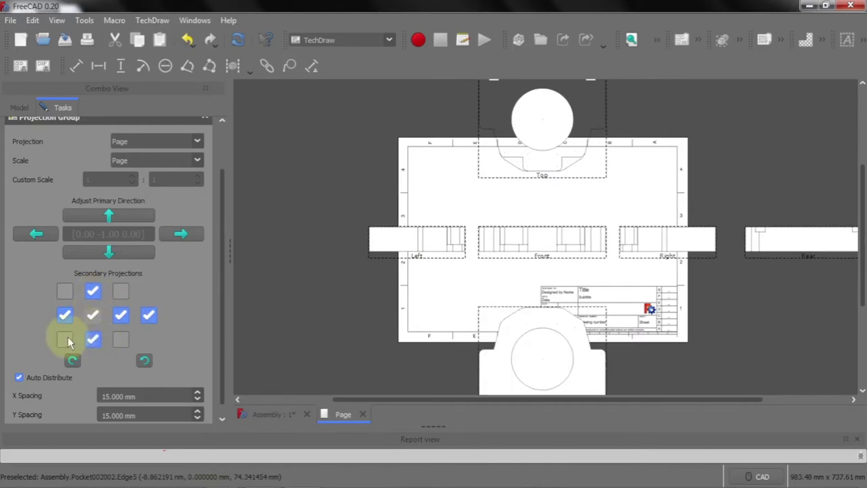
left_click(66, 340)
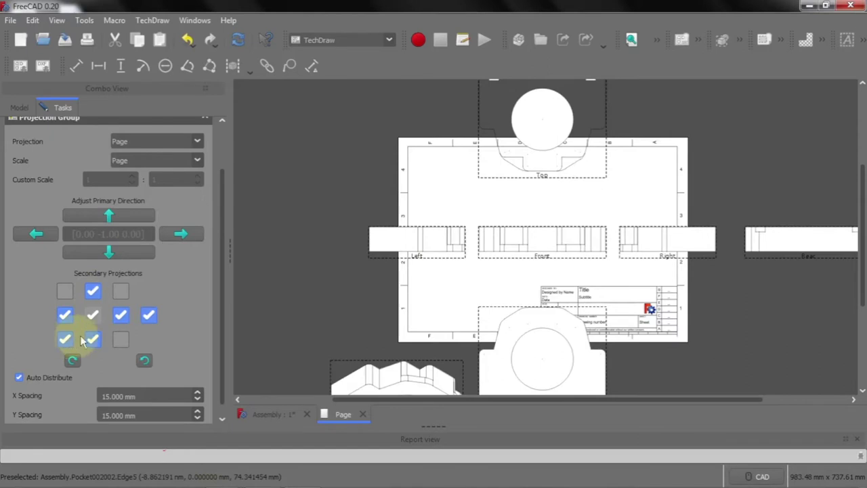
scroll(468, 285, "down", 1)
scroll(468, 286, "down", 1)
scroll(469, 285, "down", 1)
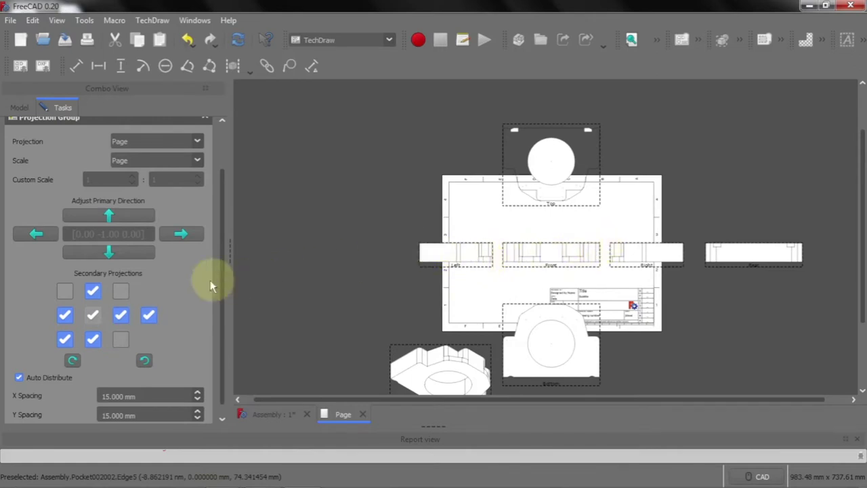
Remove the Right and Bottom views, keeping the Rear view beside the Front view
left_click(119, 317)
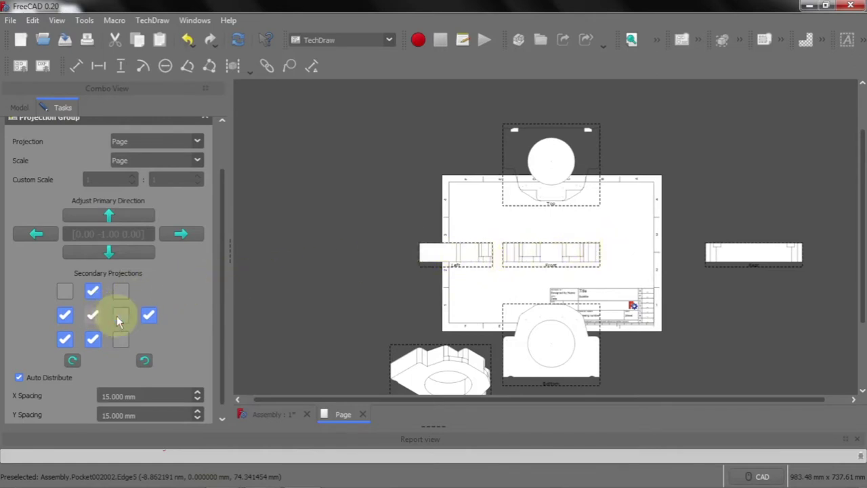
left_click(148, 316)
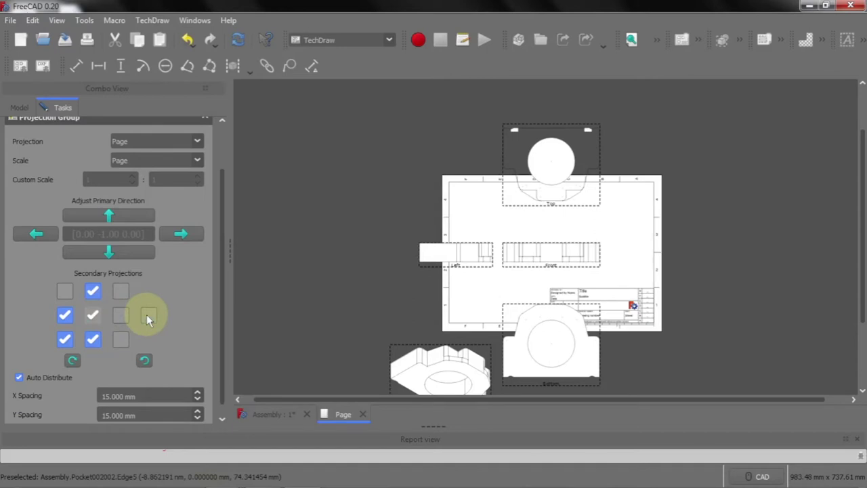
left_click(148, 317)
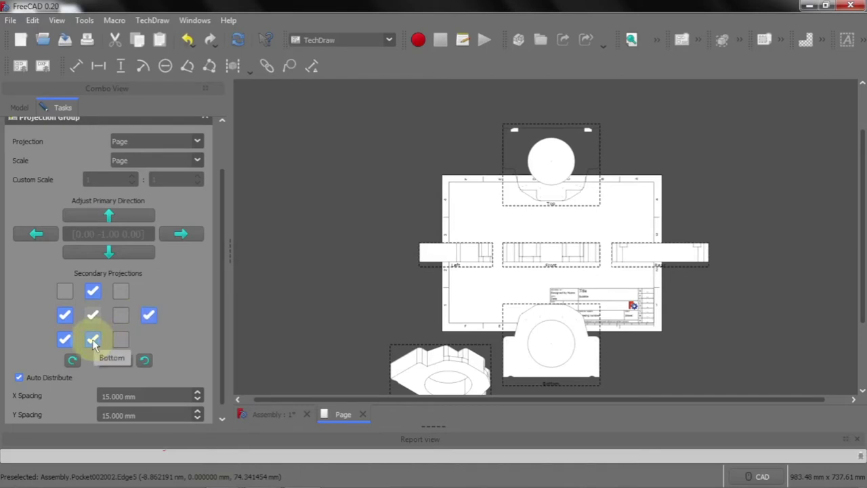
left_click(93, 341)
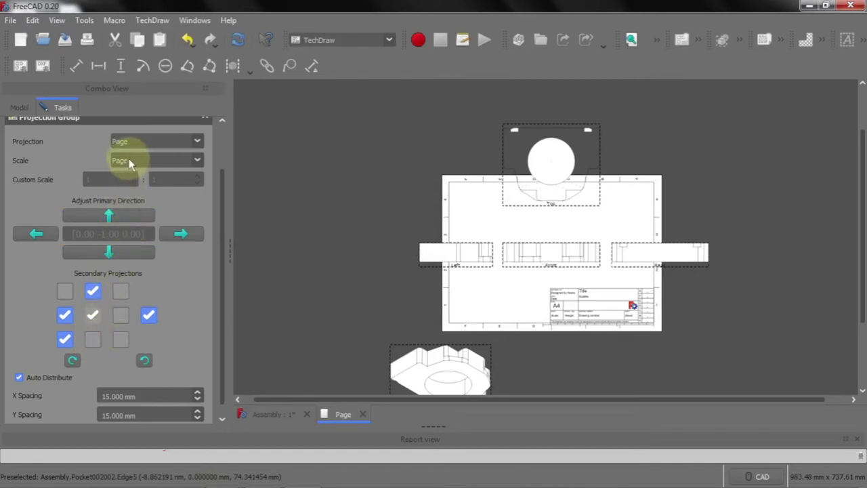
Switch the projection group to a Custom 1:2 scale and confirm the group with OK
left_click(132, 161)
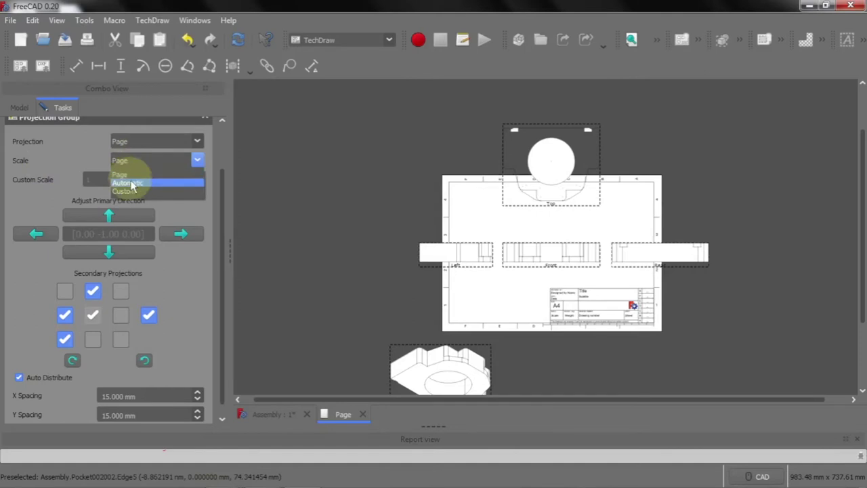
left_click(128, 190)
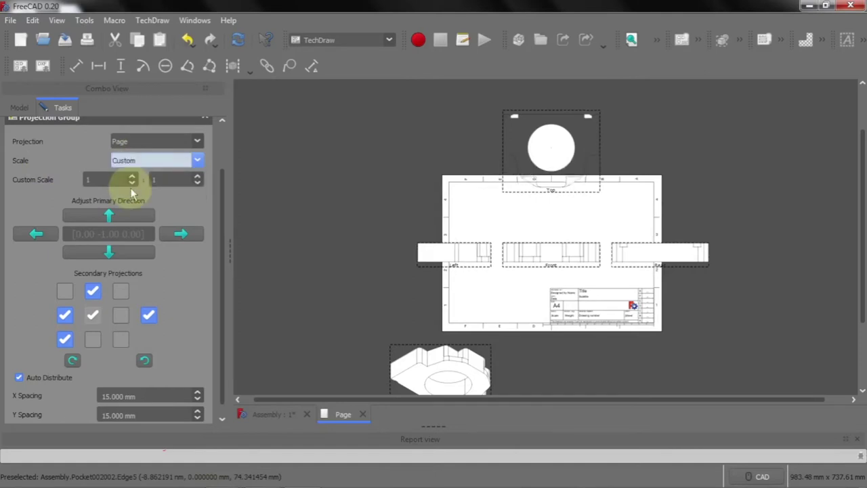
left_click(156, 178)
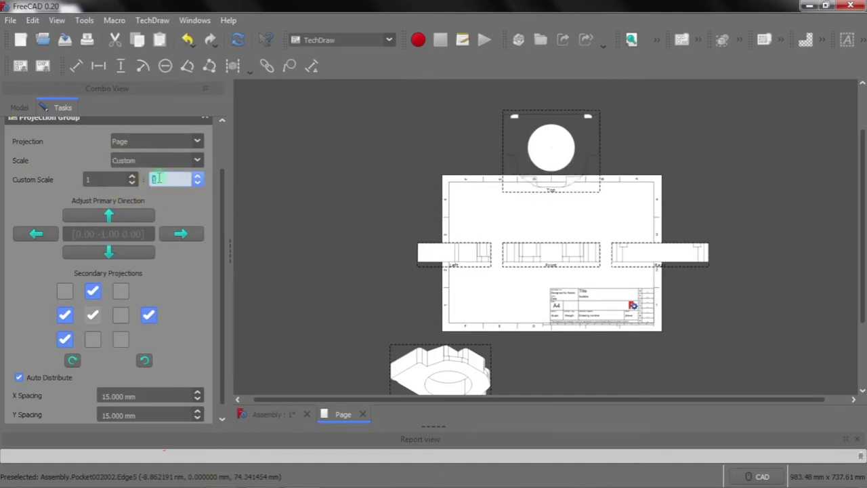
left_click(152, 178)
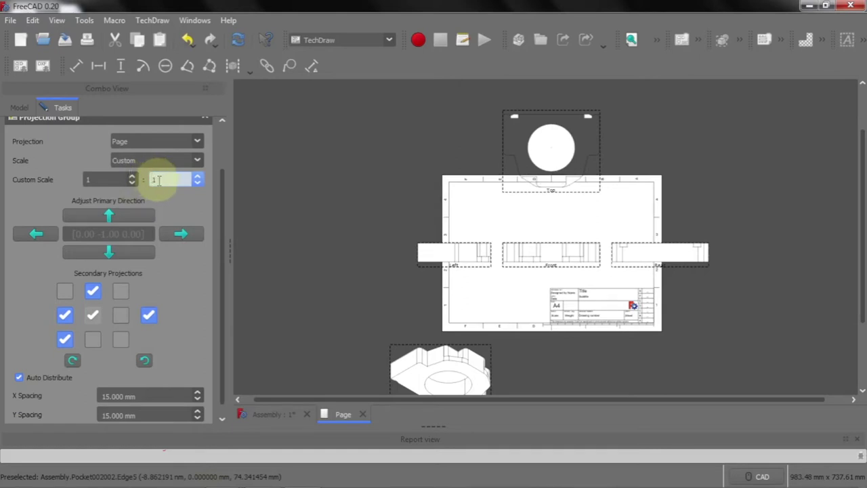
double_click(152, 180)
type("2")
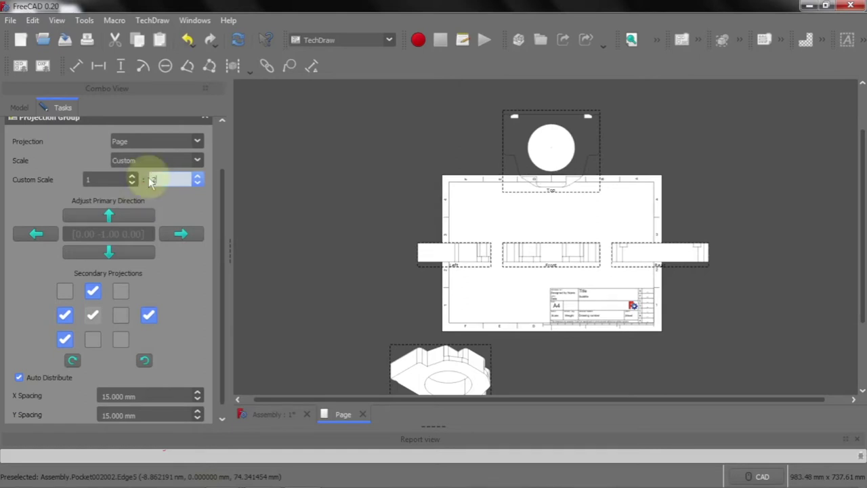
key("Return")
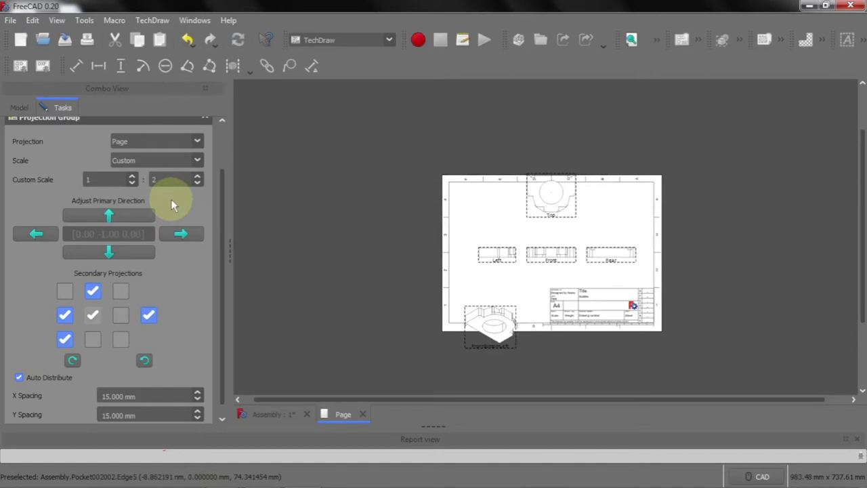
left_click_drag(220, 209, 210, 163)
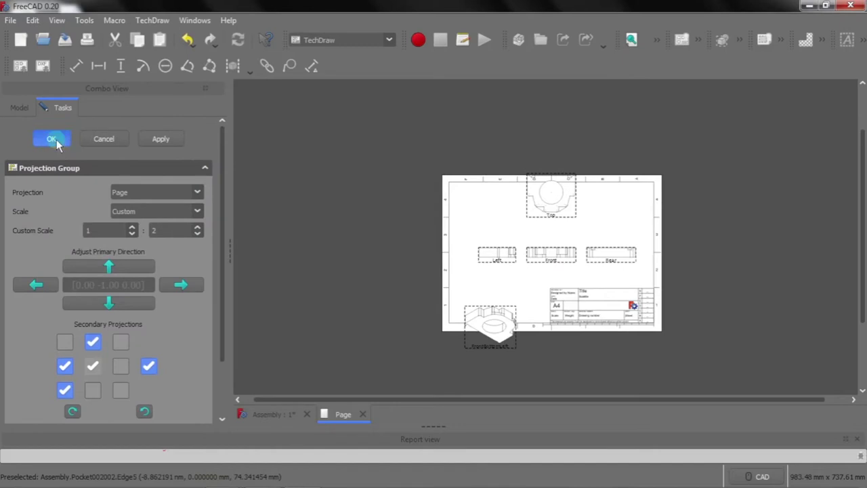
left_click(57, 139)
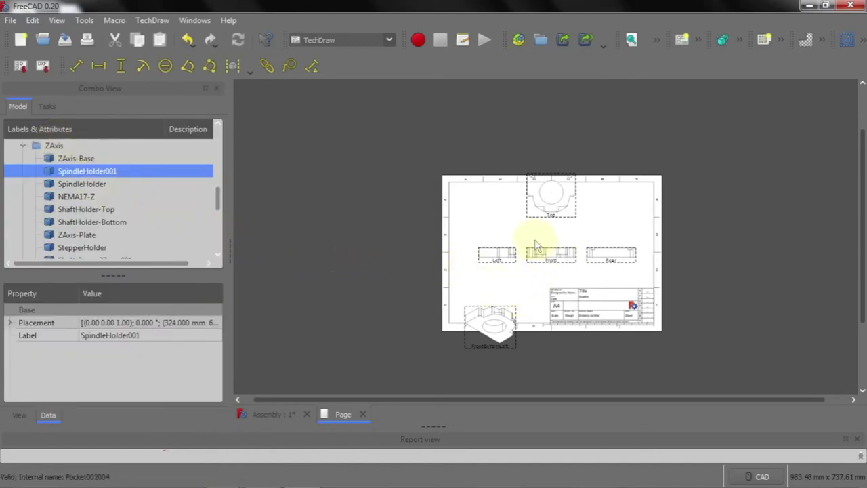
Drag the isometric view up and the Top view down, then zoom in on the Top view
scroll(538, 238, "up", 2)
scroll(538, 239, "up", 1)
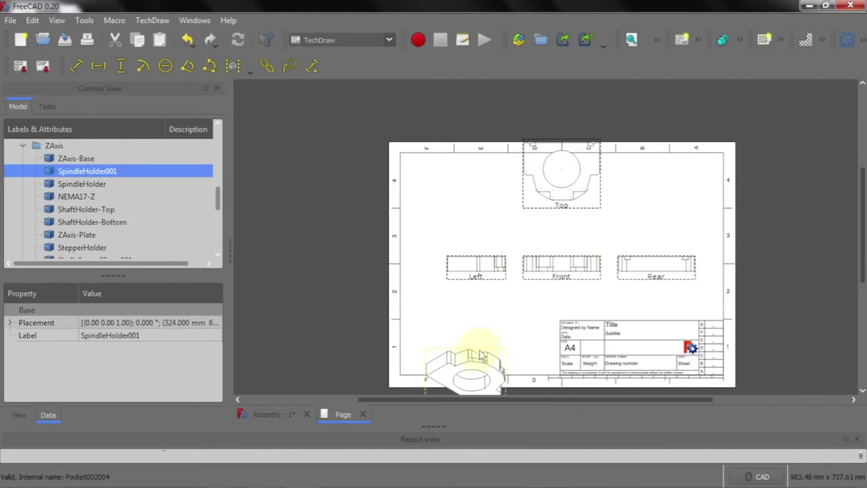
left_click_drag(475, 354, 483, 304)
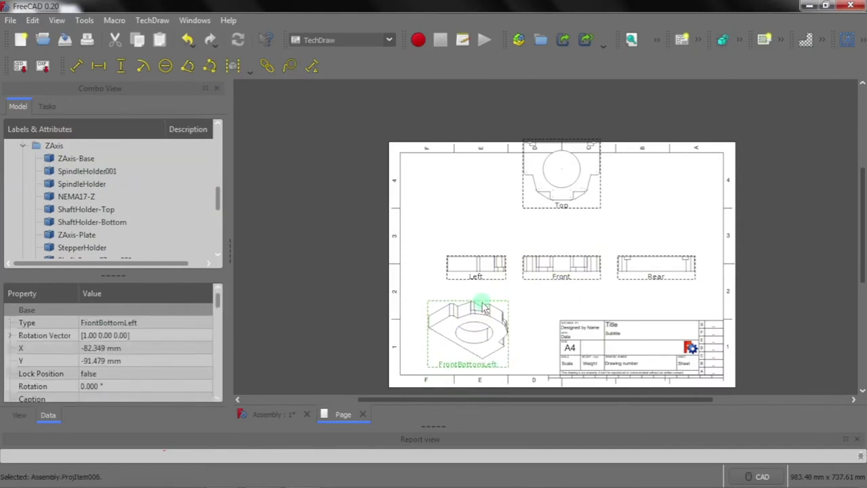
left_click_drag(574, 212, 577, 245)
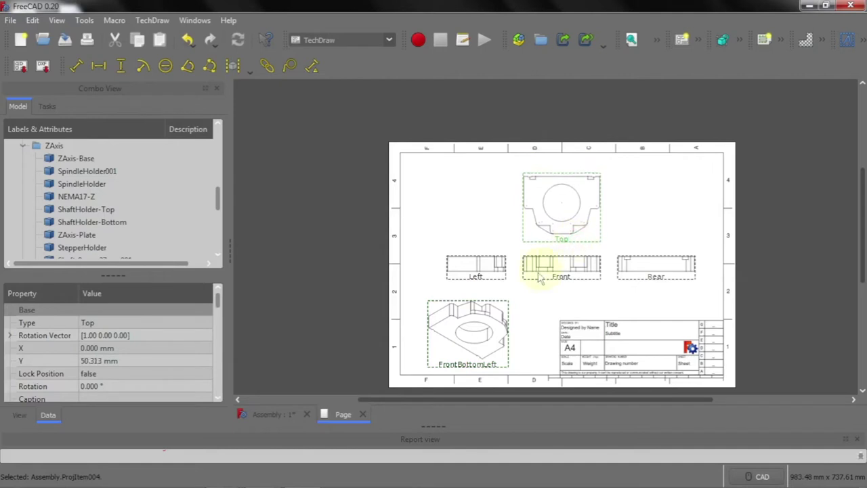
left_click_drag(496, 306, 498, 301)
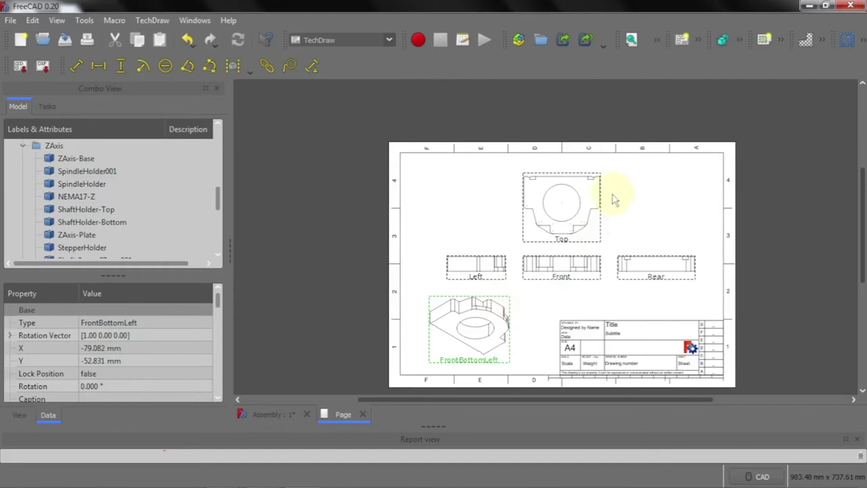
scroll(613, 188, "up", 1)
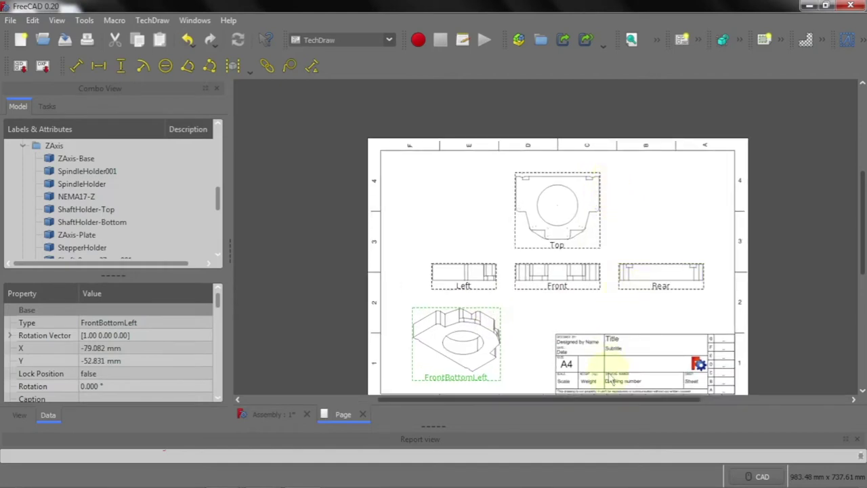
scroll(610, 379, "up", 1)
scroll(609, 379, "down", 1)
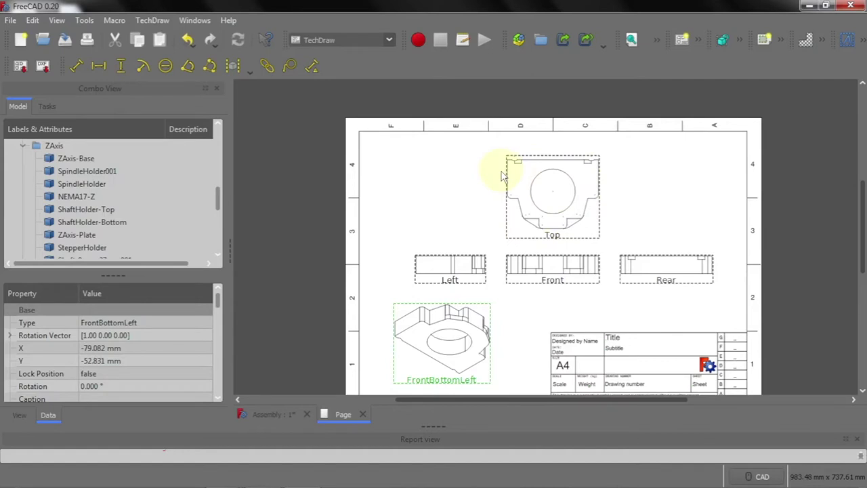
scroll(557, 155, "up", 2)
scroll(558, 155, "up", 3)
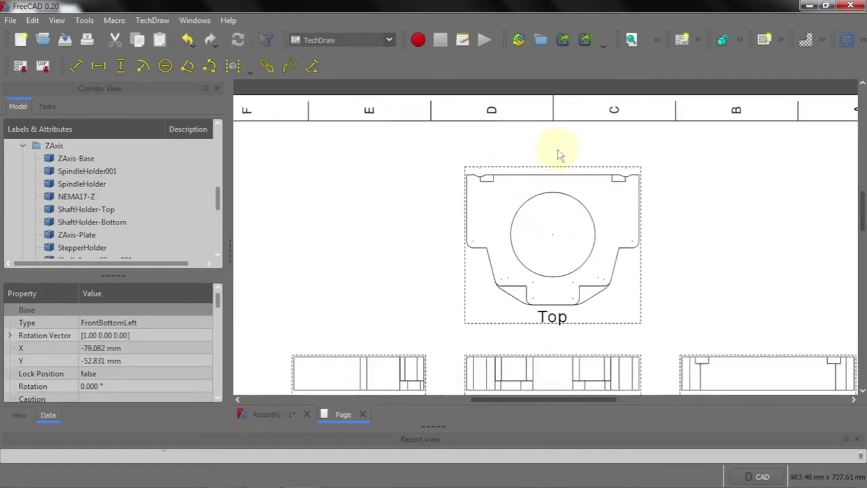
scroll(551, 183, "up", 2)
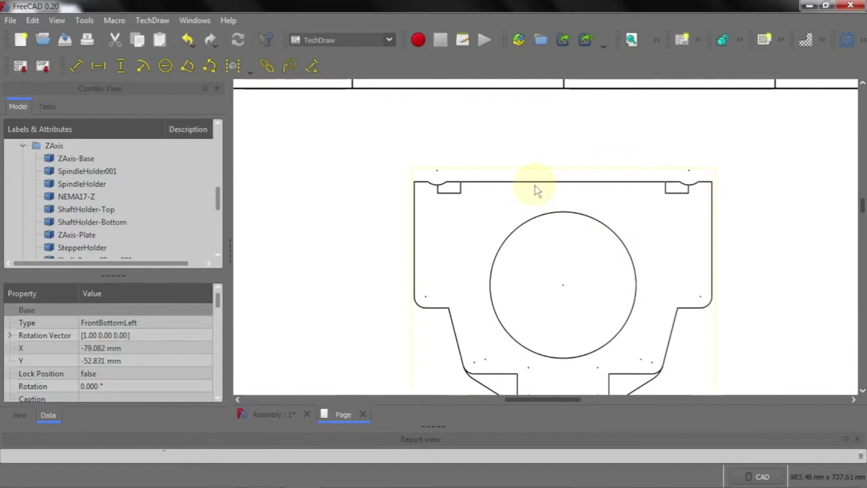
scroll(519, 162, "down", 1)
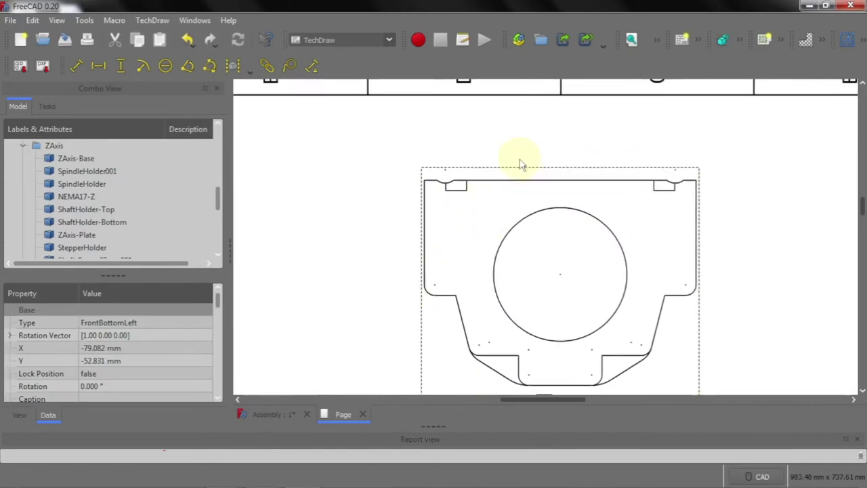
scroll(490, 147, "down", 1)
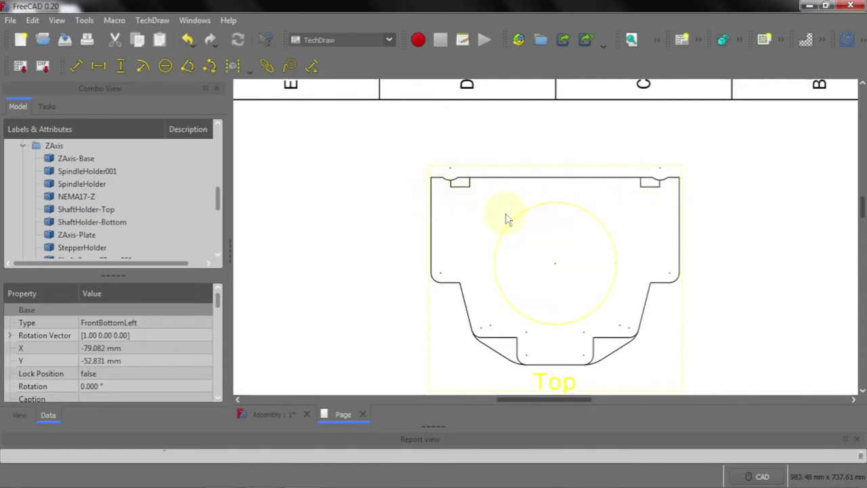
Place a 130.000 horizontal width dimension above the Top view, then select two edges for a vertical dimension
left_click(434, 206)
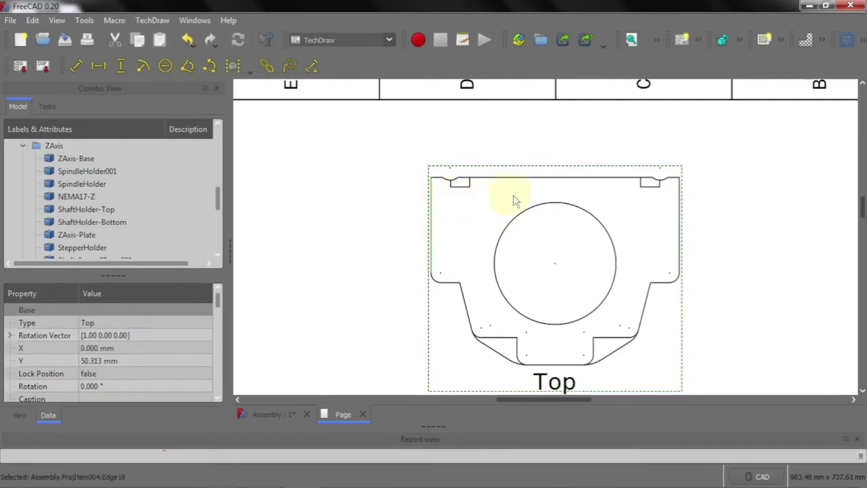
left_click(680, 218, "ctrl")
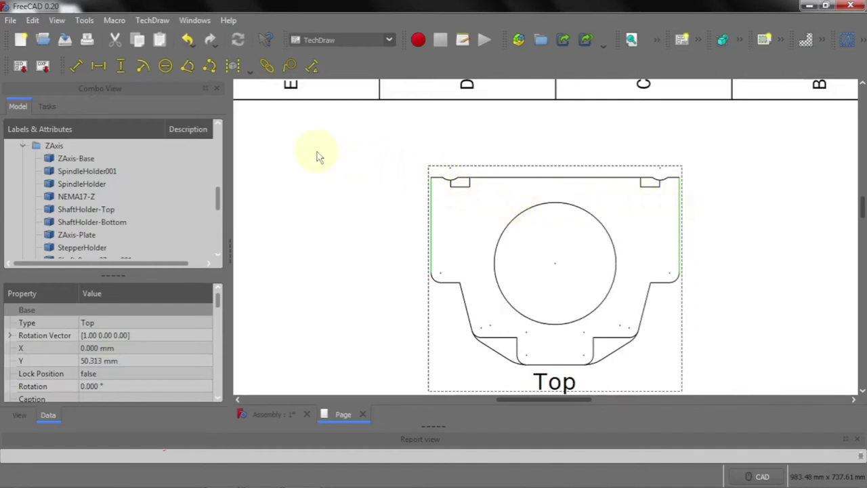
left_click(152, 20)
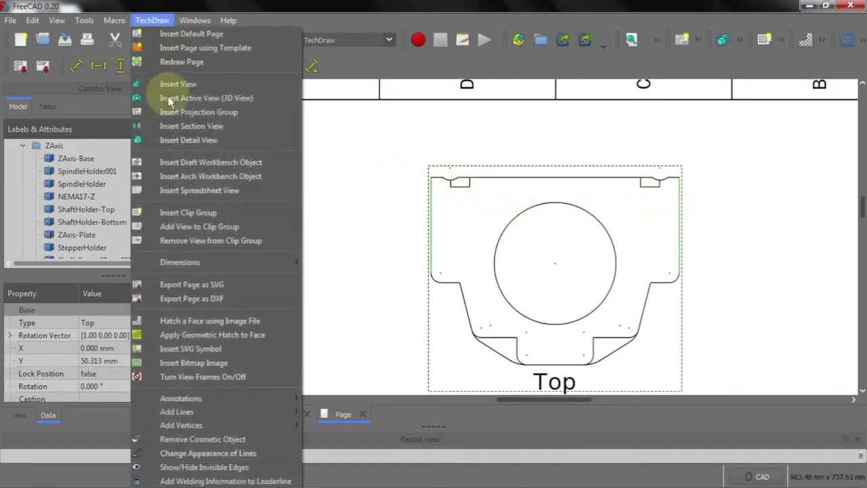
mouse_move(204, 263)
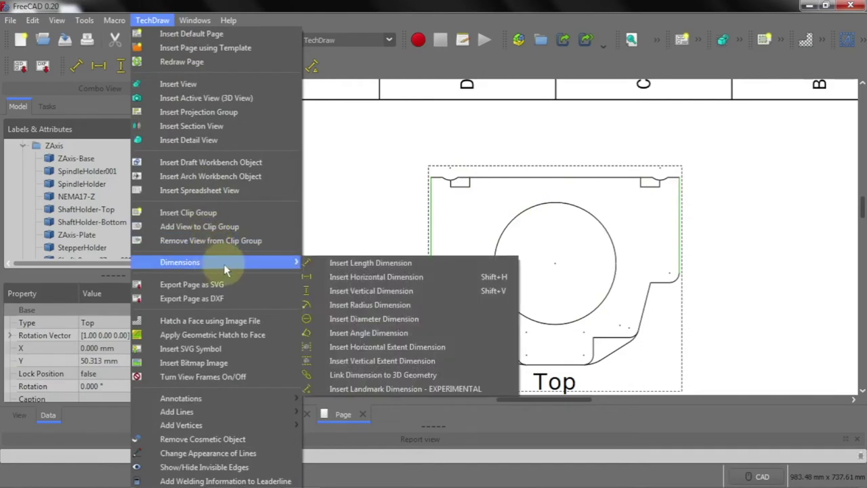
left_click(338, 277)
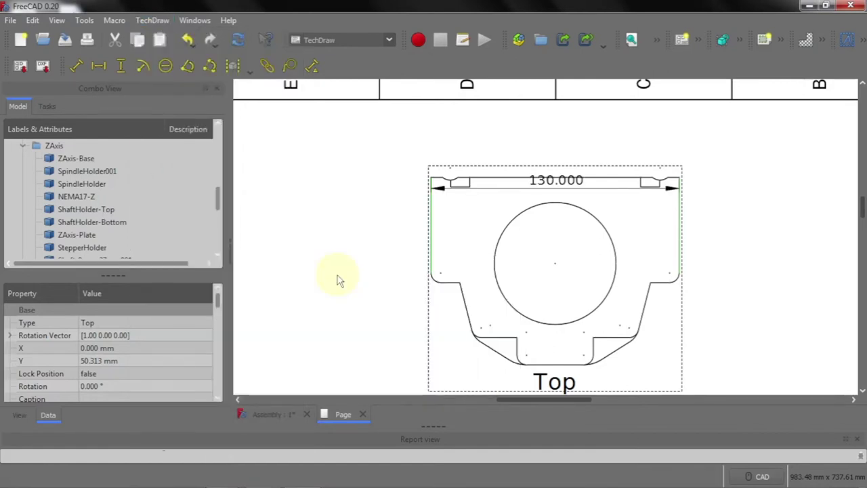
left_click_drag(553, 183, 556, 148)
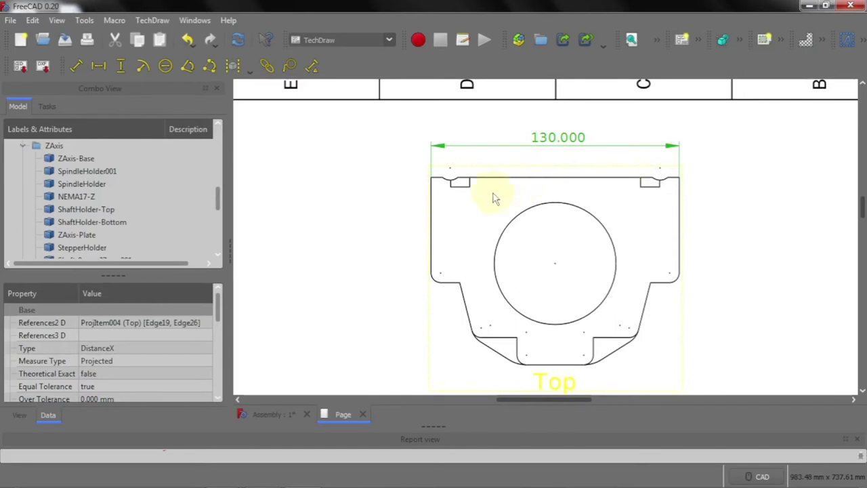
left_click(449, 283)
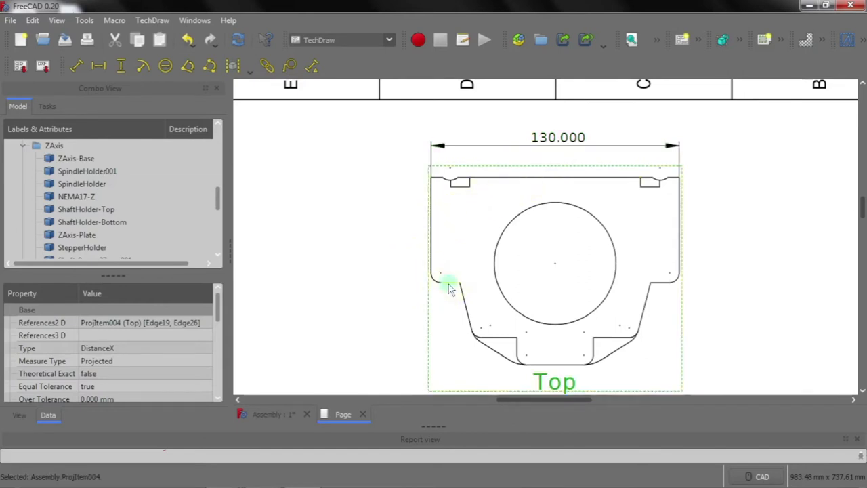
left_click(437, 179, "ctrl")
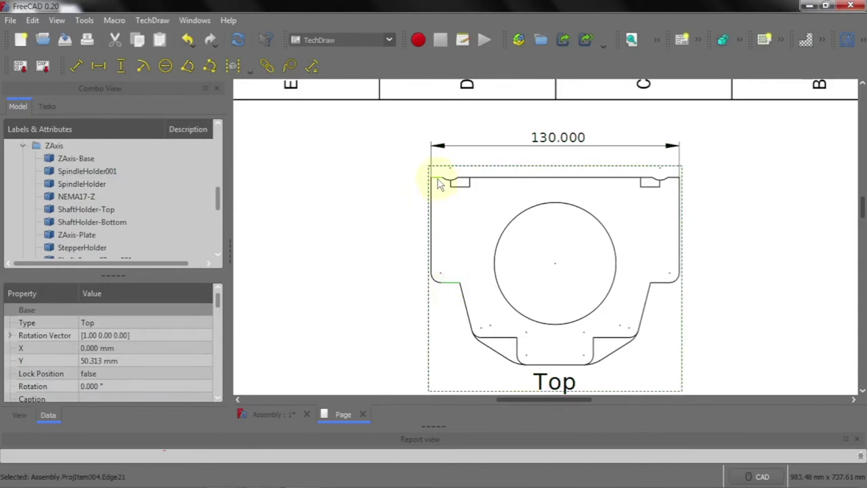
Insert the 55.000 vertical dimension and drag it to the left of the Top view
left_click(152, 19)
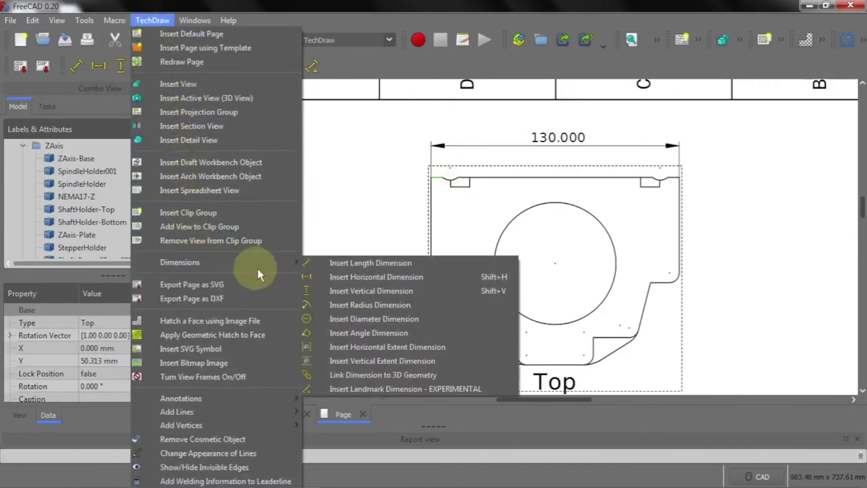
left_click(326, 293)
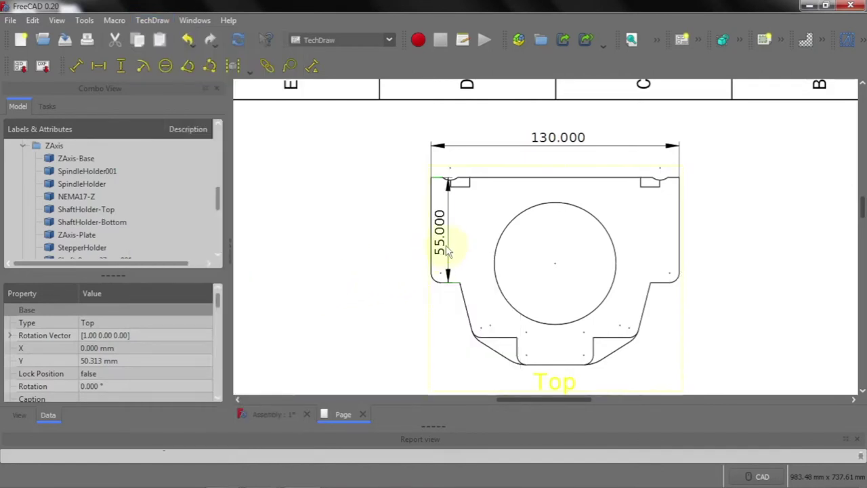
left_click_drag(442, 248, 389, 247)
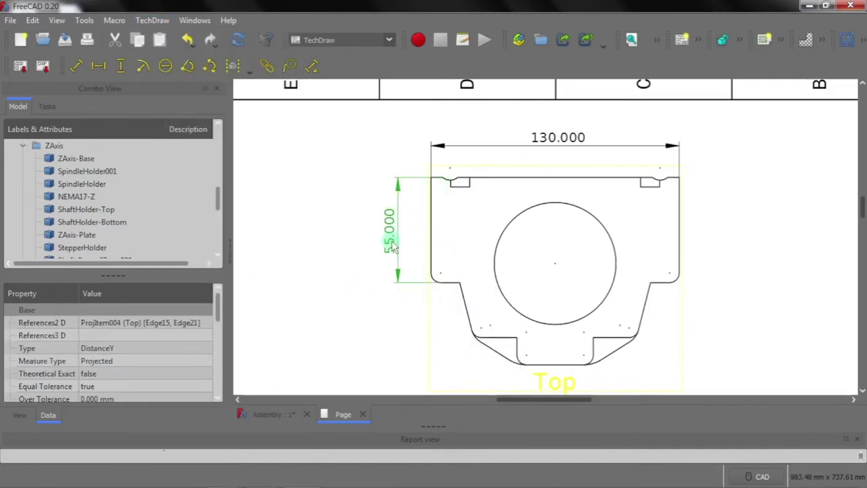
left_click(391, 247)
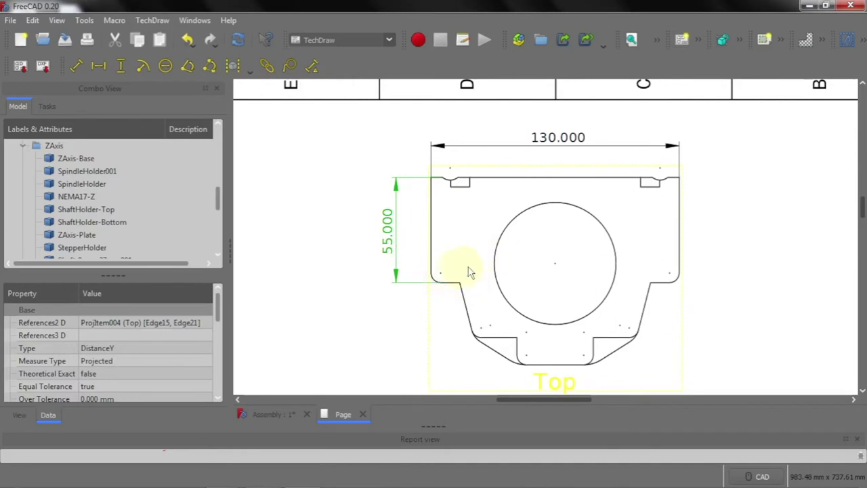
left_click(680, 285)
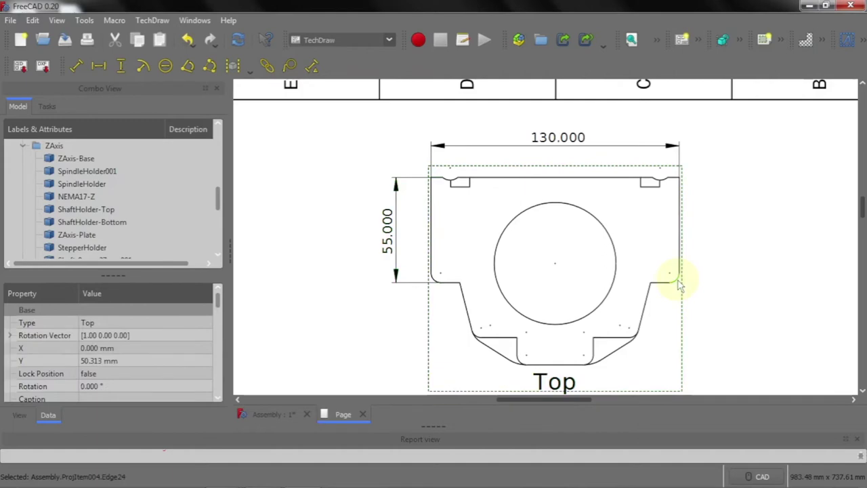
Add R5.000 radius labels to the lower-right and lower-left fillets, then select the large circle
left_click(155, 22)
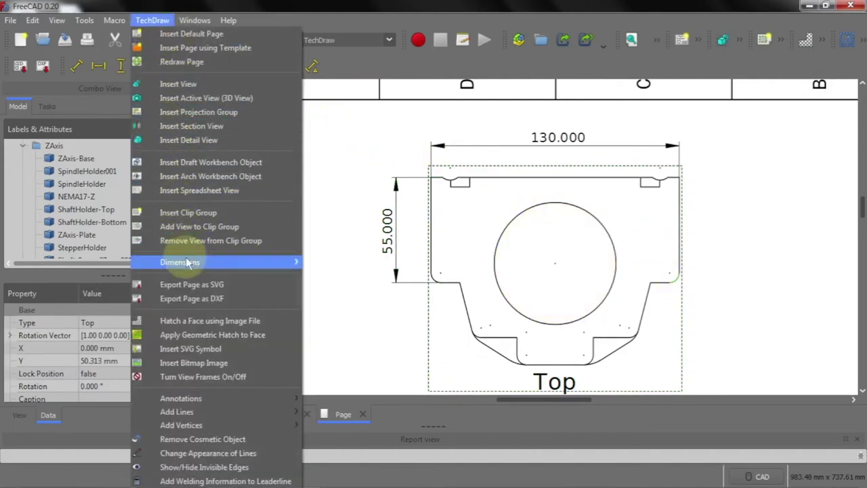
mouse_move(181, 262)
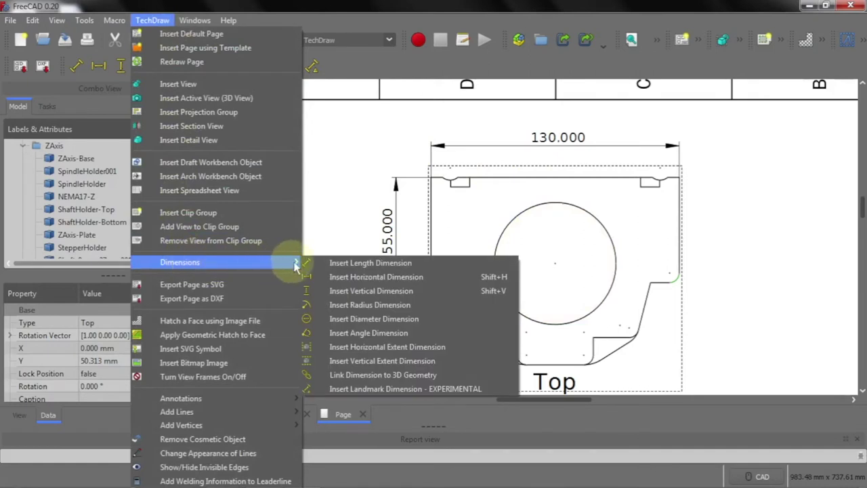
left_click(339, 308)
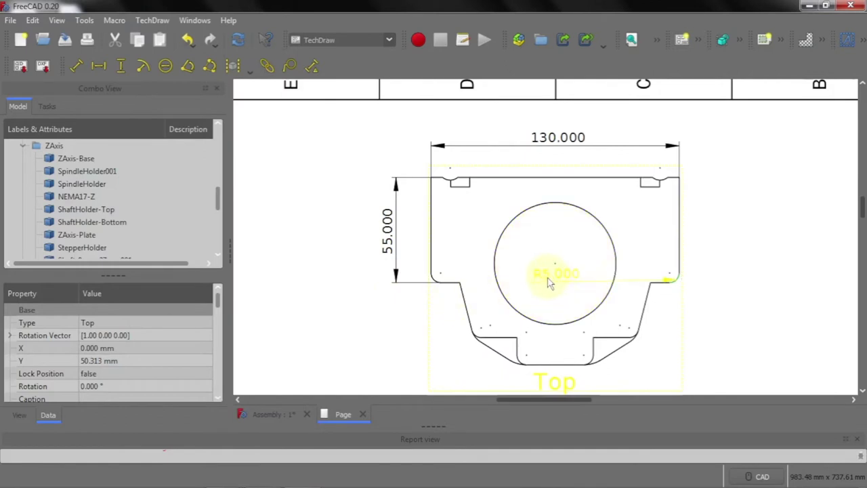
left_click_drag(549, 283, 700, 306)
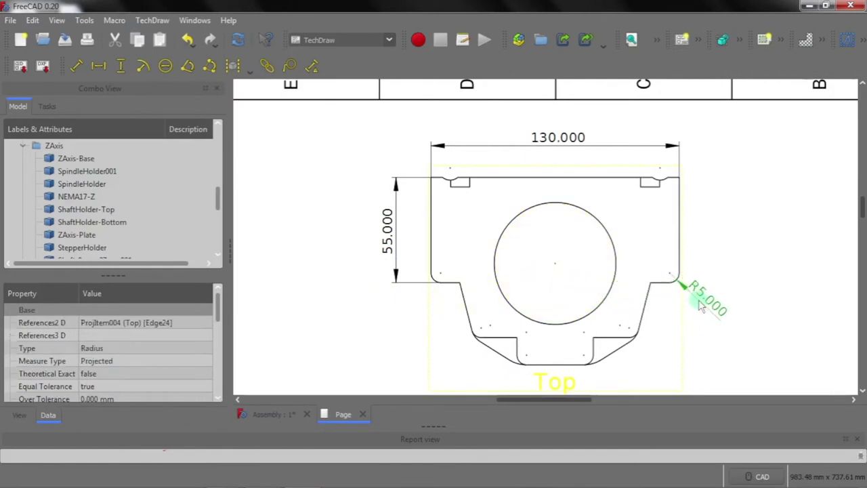
left_click_drag(701, 306, 696, 298)
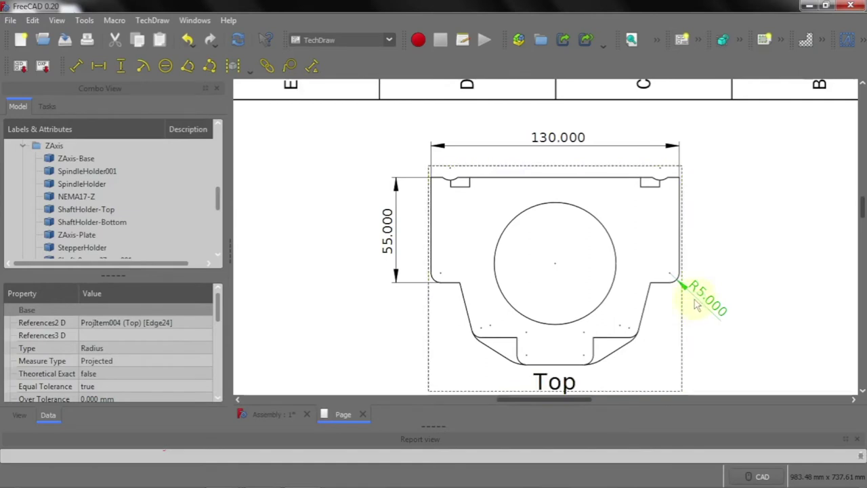
left_click(432, 278)
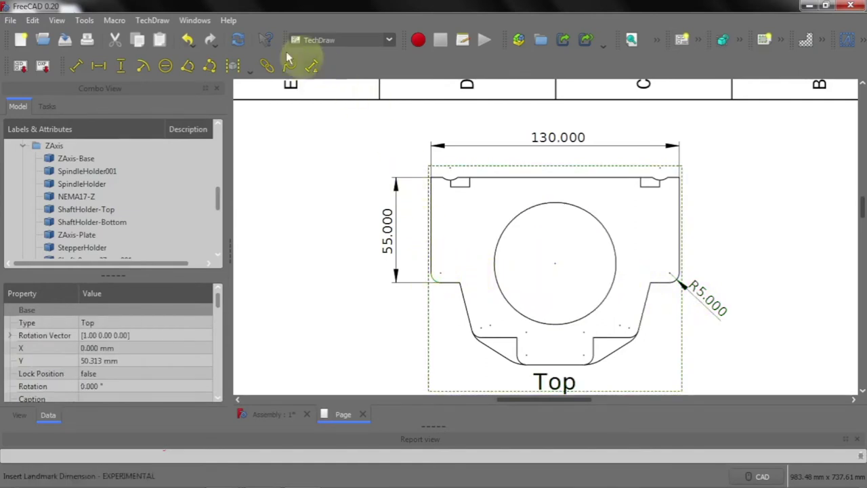
left_click(155, 20)
mouse_move(180, 262)
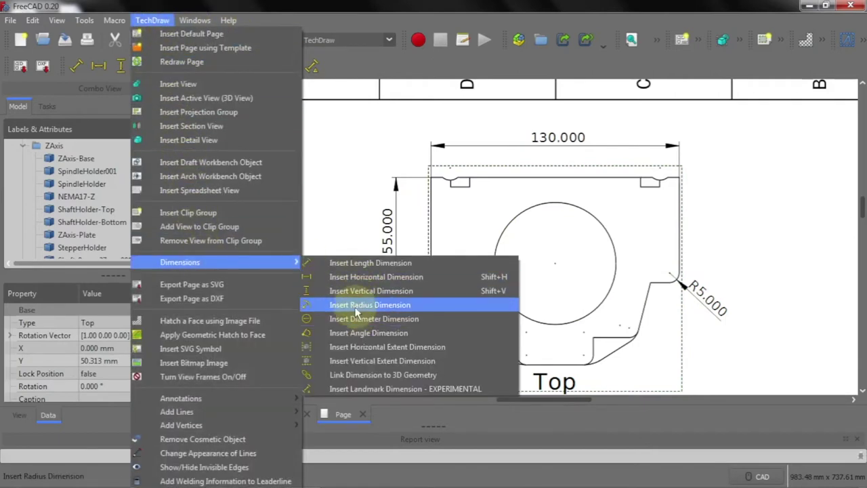
left_click(357, 305)
left_click_drag(557, 273, 399, 336)
left_click_drag(400, 332, 406, 323)
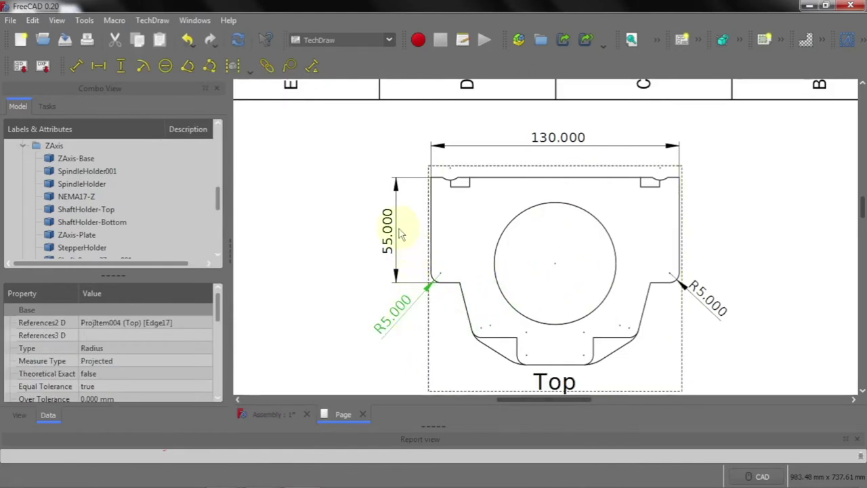
left_click(498, 256)
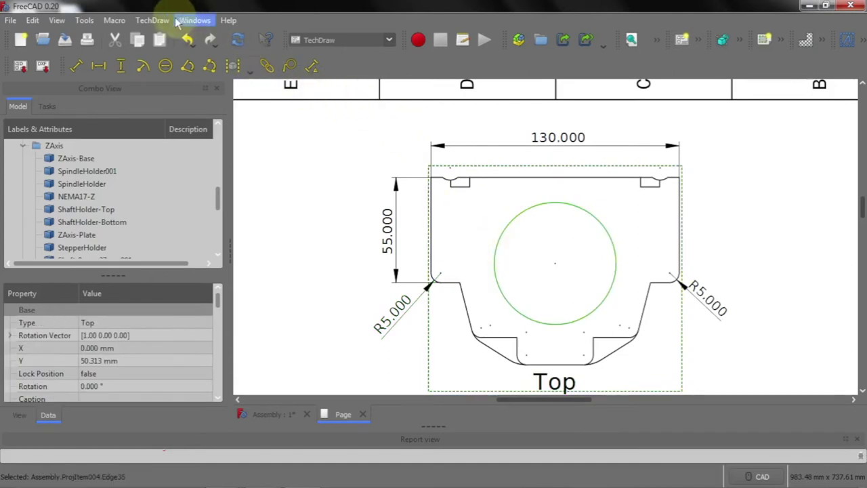
Insert a ⌀63.800 diameter dimension on the large circle and drag it to lie horizontal
left_click(153, 21)
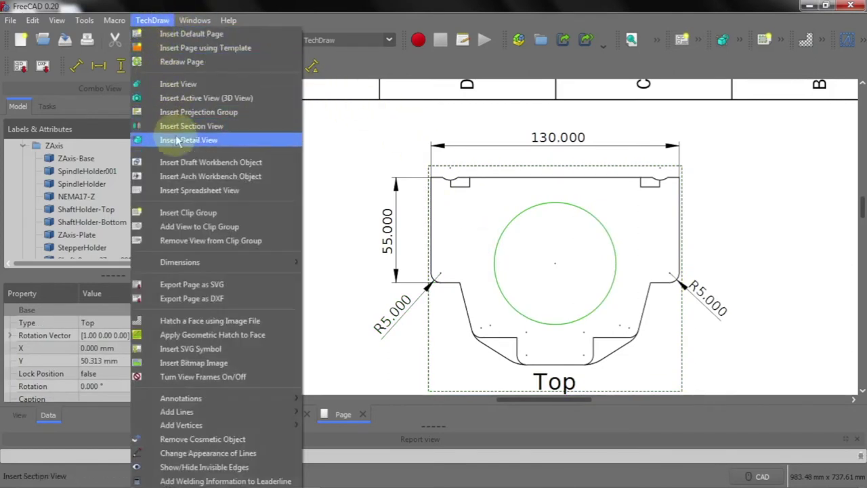
mouse_move(180, 262)
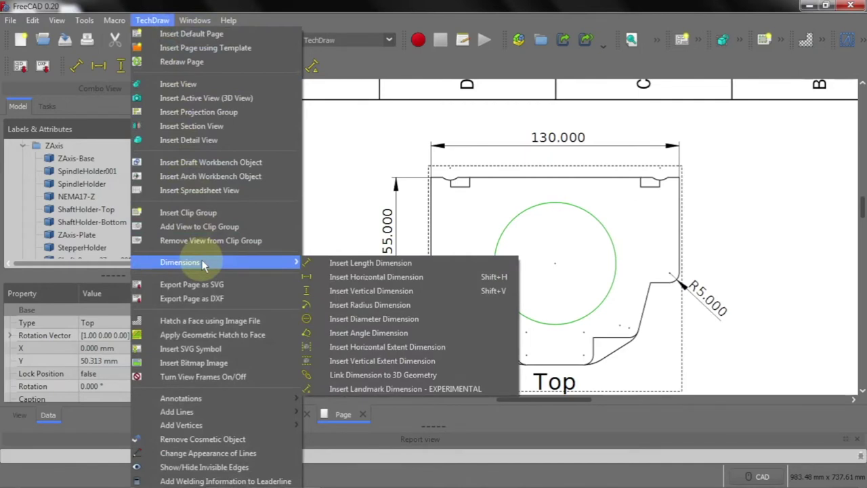
left_click(371, 320)
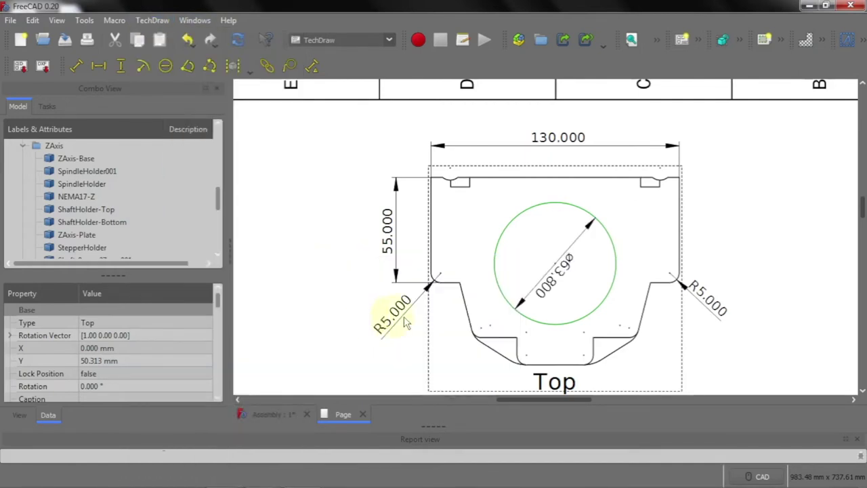
mouse_move(546, 298)
left_mouse_down()
mouse_move(579, 279)
mouse_move(569, 274)
left_mouse_up()
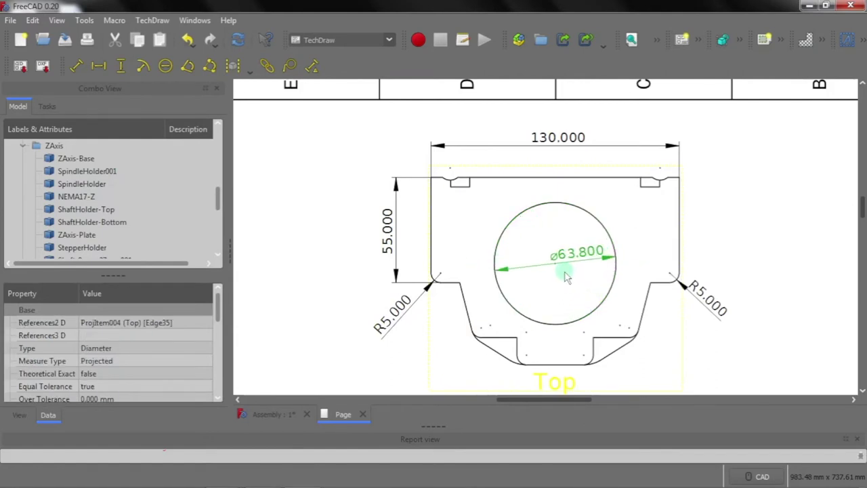
left_click_drag(569, 274, 572, 280)
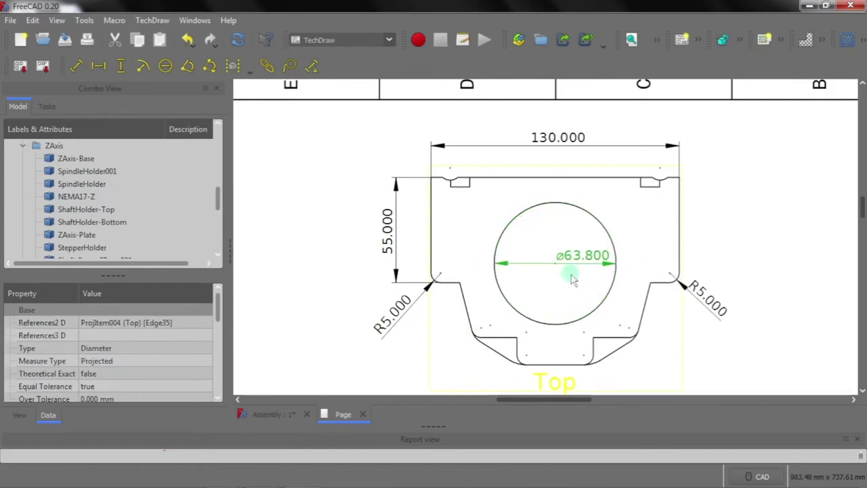
left_click(572, 268)
Add a 104.320° angle dimension between the Top view's lower-left horizontal and slanted edges, placed down-left
scroll(458, 316, "up", 1)
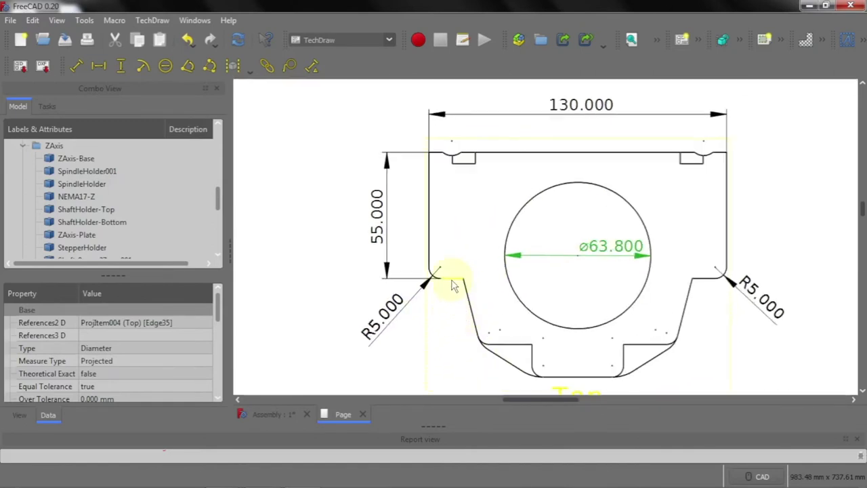
left_click(452, 280)
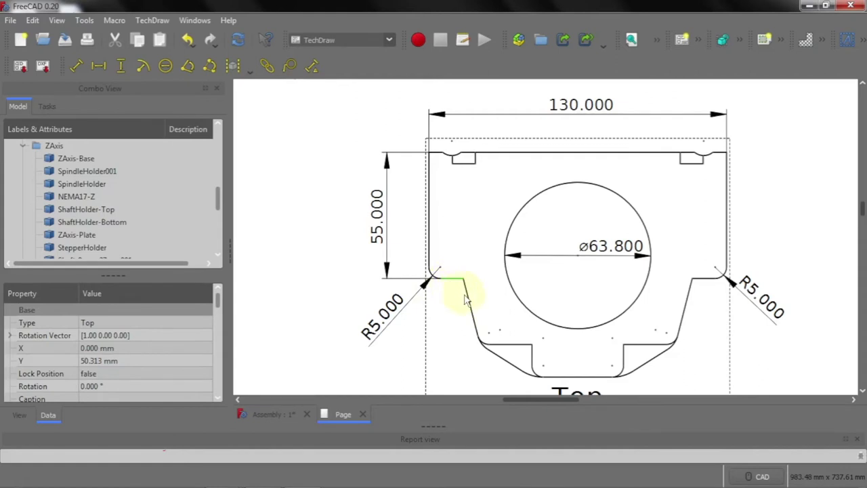
left_click(471, 305, "ctrl")
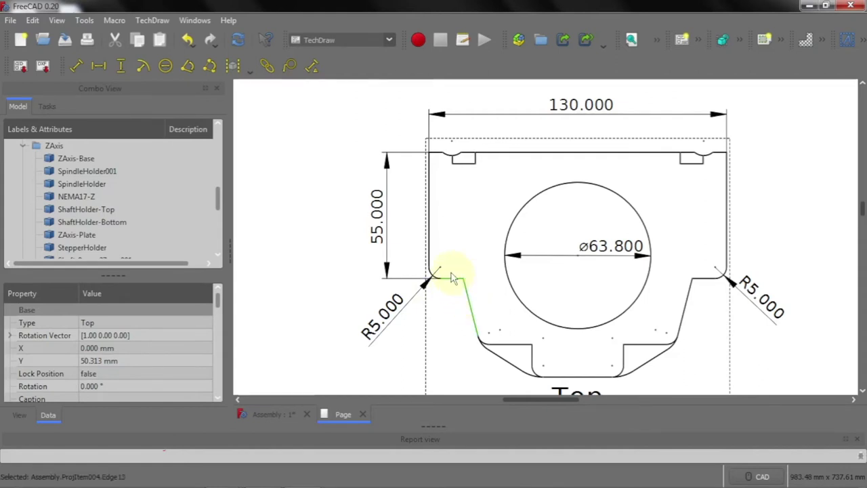
left_click(154, 21)
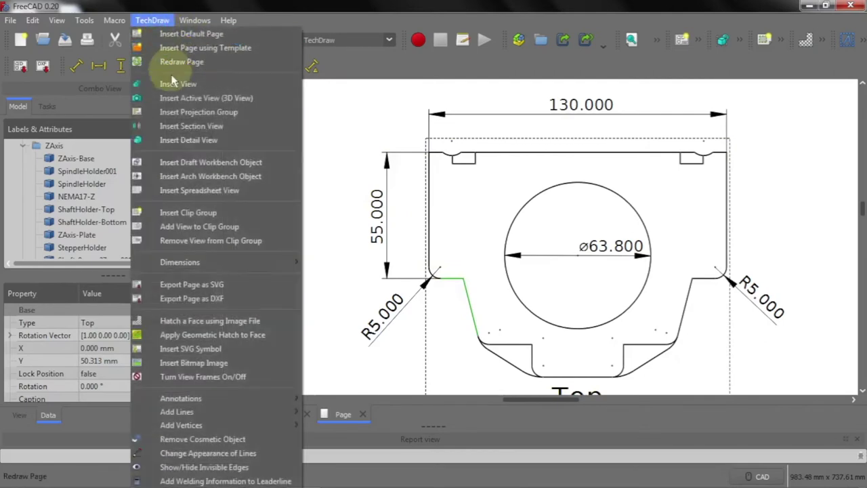
mouse_move(180, 262)
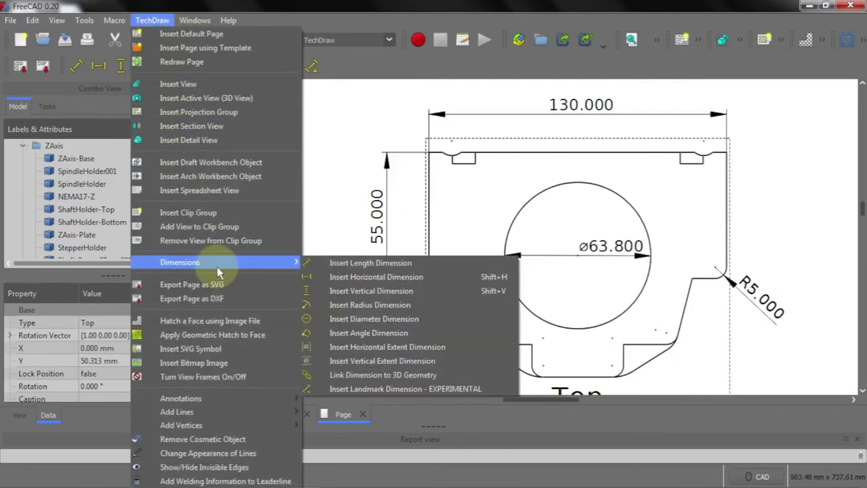
left_click(347, 334)
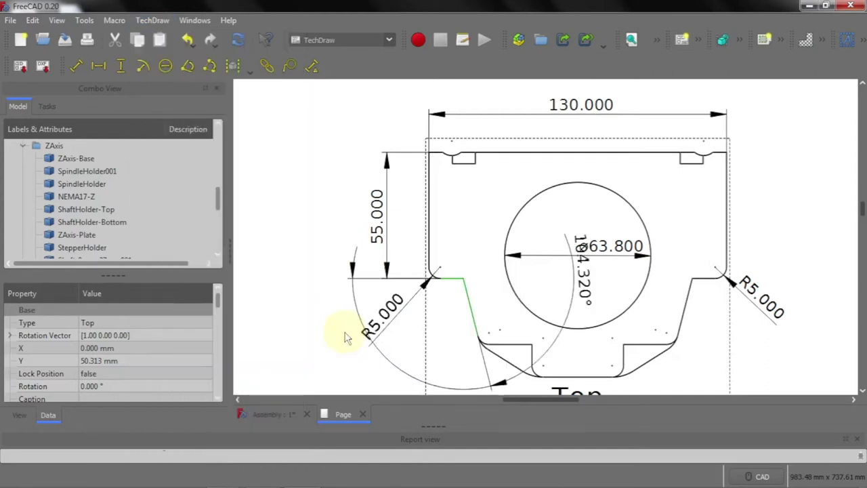
mouse_move(586, 286)
left_mouse_down()
mouse_move(566, 322)
mouse_move(401, 397)
left_mouse_up()
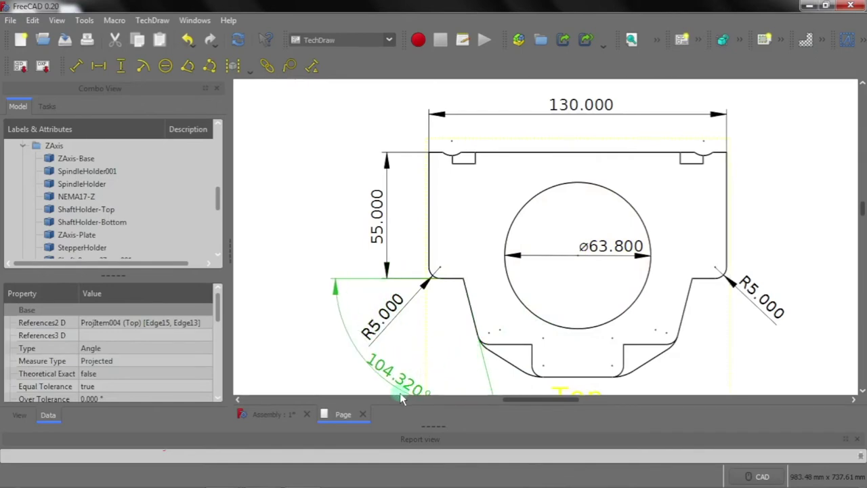
scroll(474, 285, "down", 2)
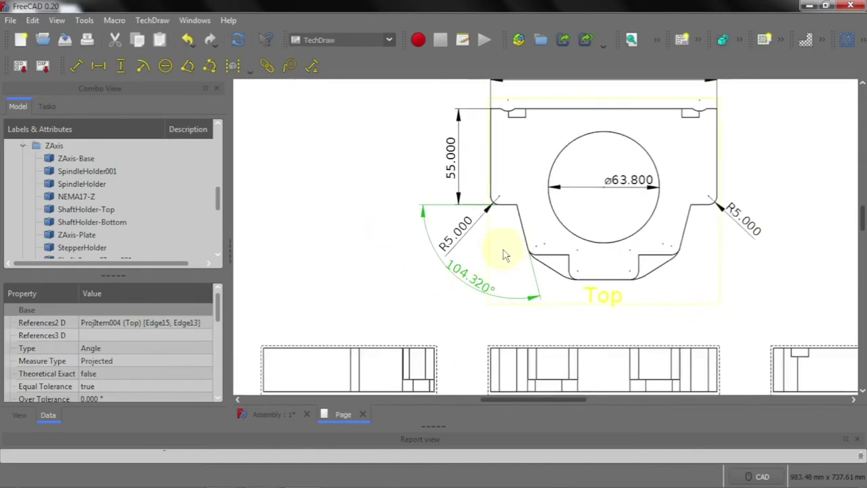
Deselect the angle dimension and zoom the sheet onto the Left view
scroll(542, 177, "up", 1)
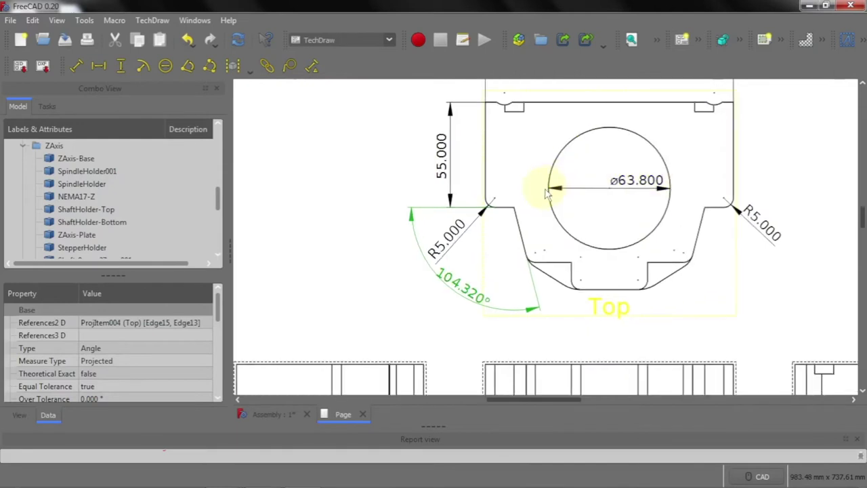
scroll(579, 293, "down", 1)
scroll(583, 297, "down", 1)
scroll(588, 300, "down", 1)
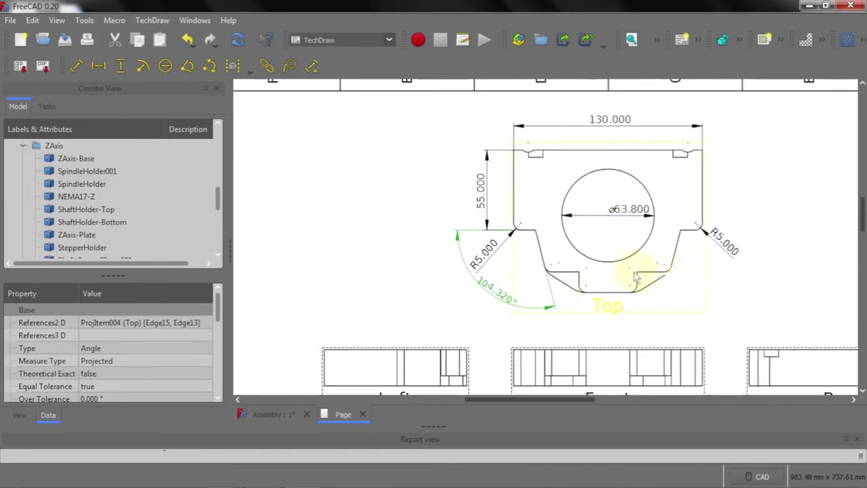
left_click(721, 294)
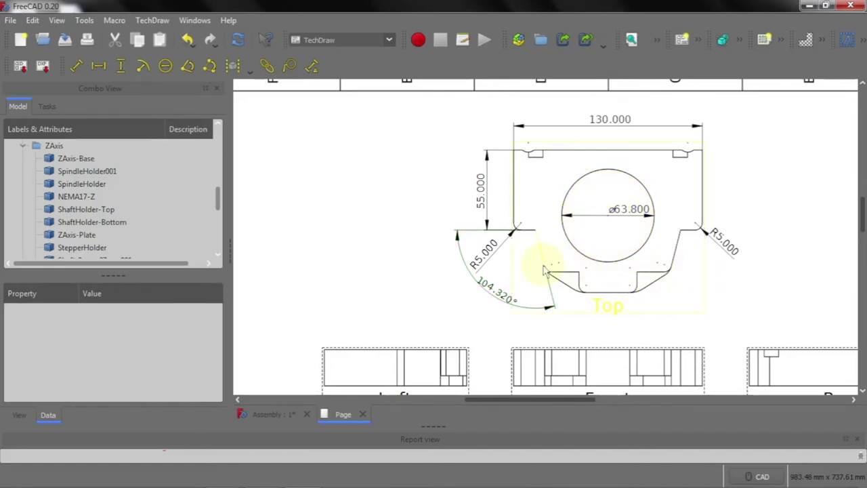
scroll(469, 357, "down", 1)
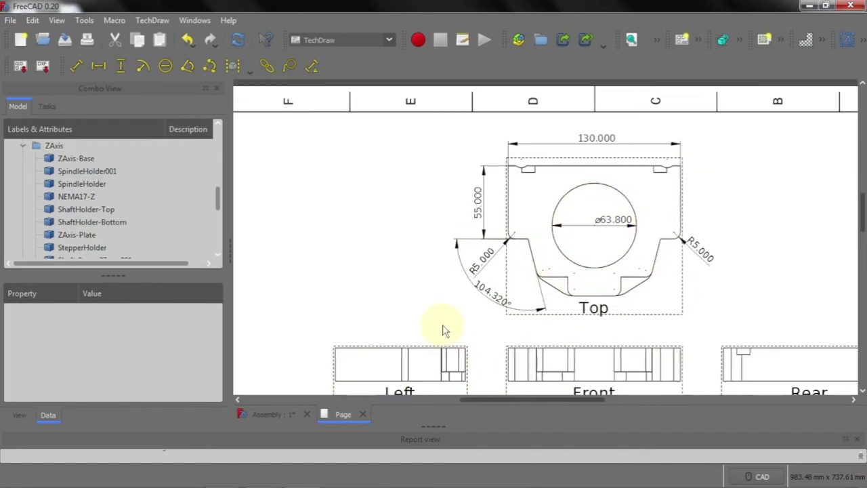
scroll(414, 302, "down", 2)
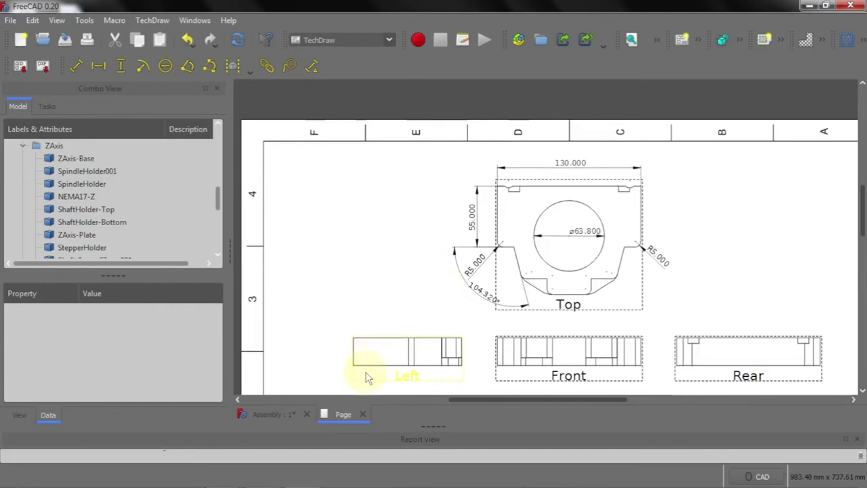
scroll(361, 373, "up", 2)
scroll(362, 378, "up", 3)
scroll(484, 310, "down", 1)
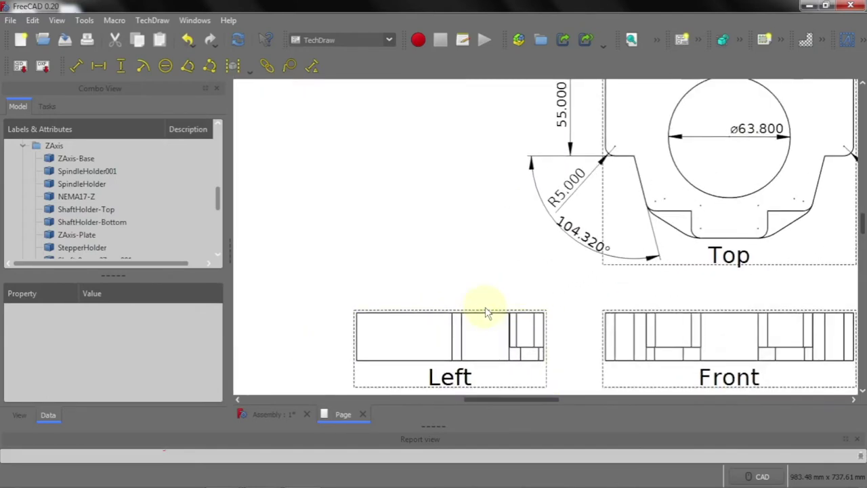
scroll(484, 313, "down", 1)
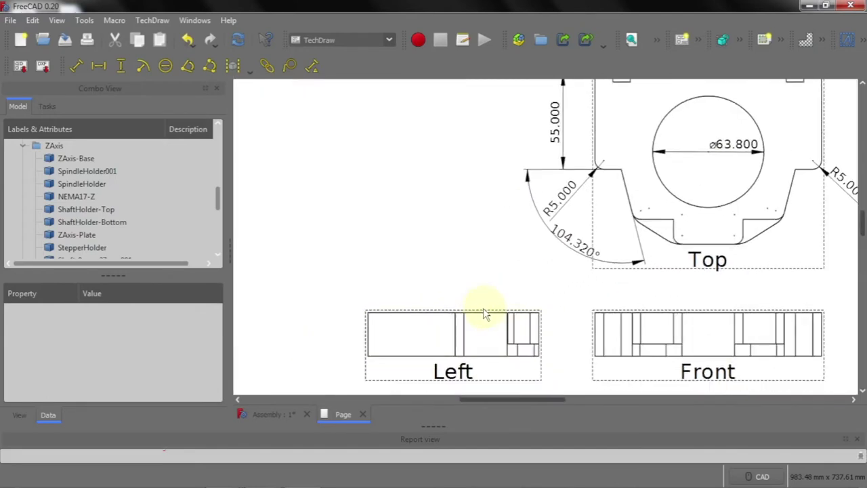
Dimension the Left view's height as 25.000 vertically, placed just left of the view
left_click(380, 316)
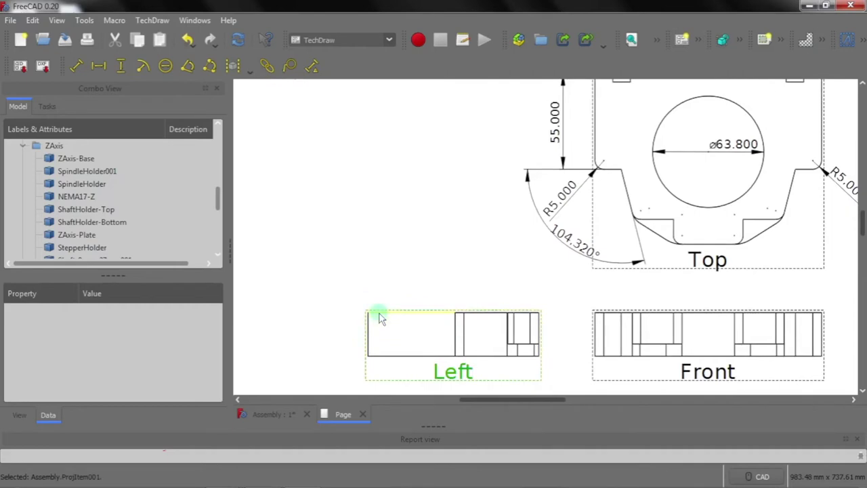
left_click(379, 357)
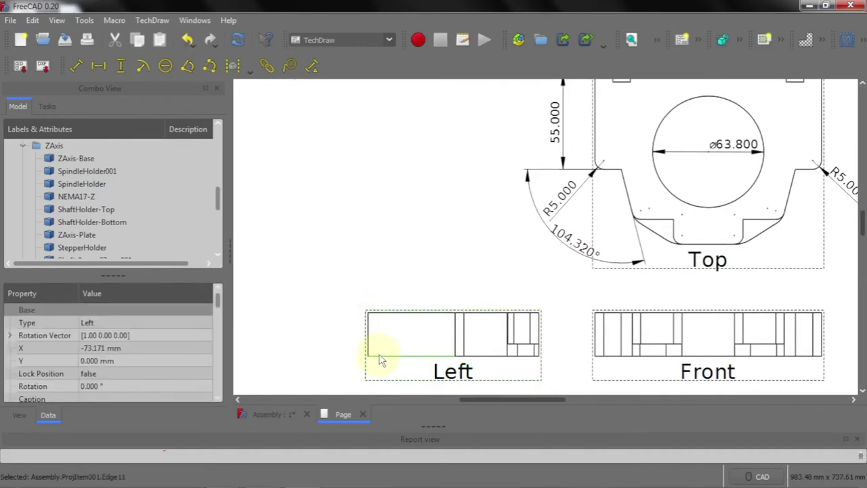
left_click(380, 316)
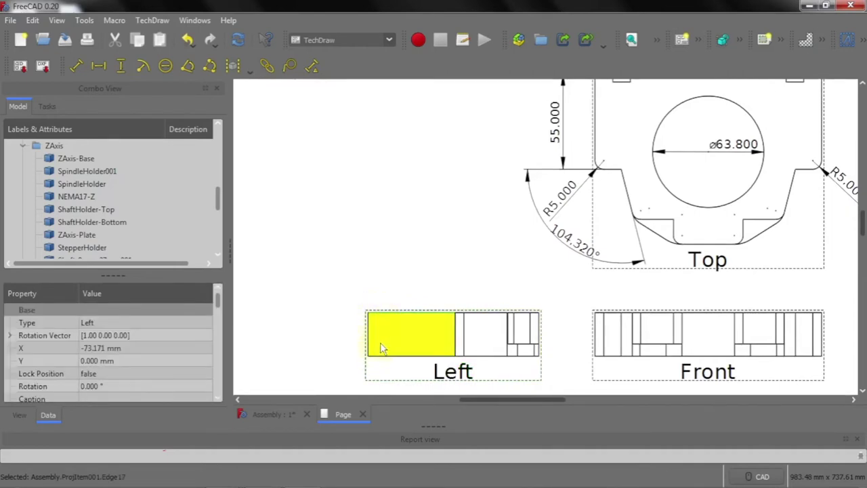
left_click(379, 359, "ctrl")
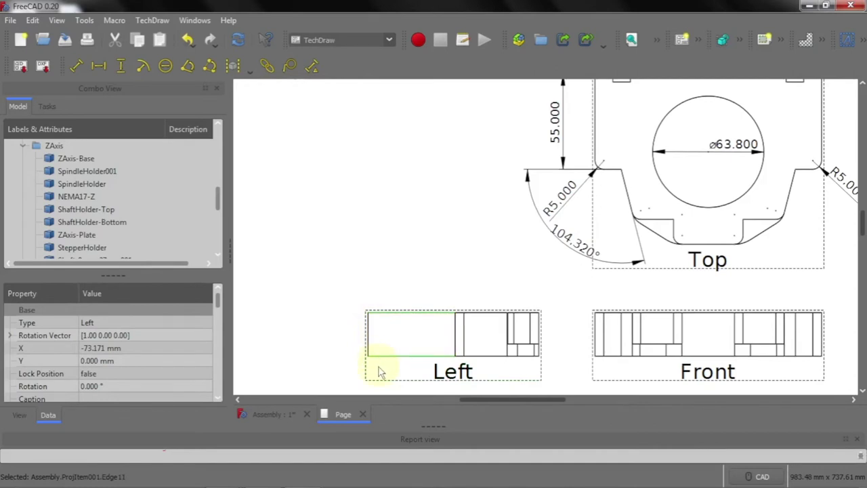
left_click(346, 331)
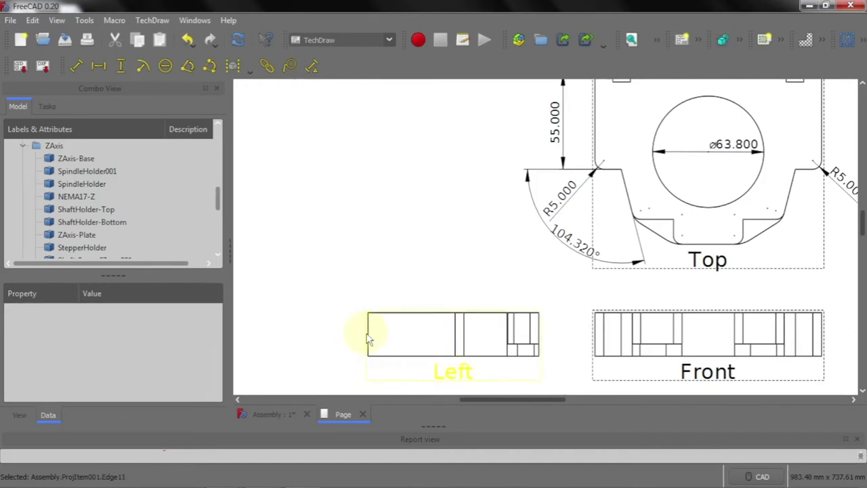
left_click(370, 334)
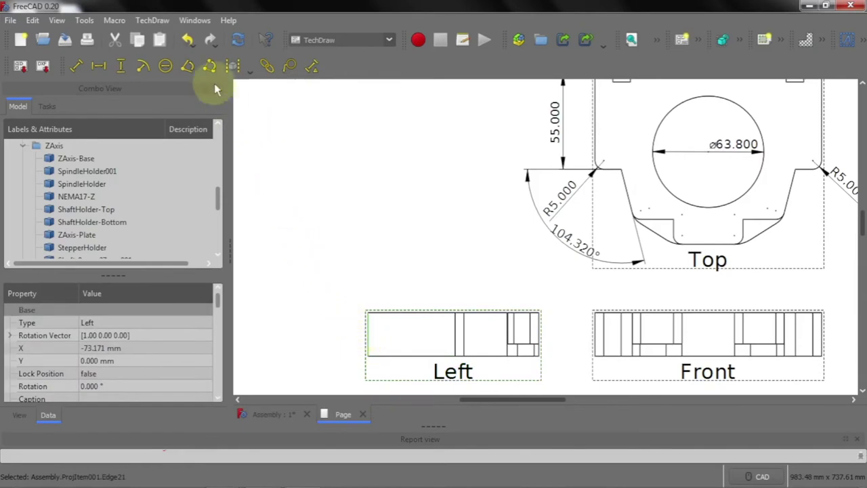
left_click(152, 20)
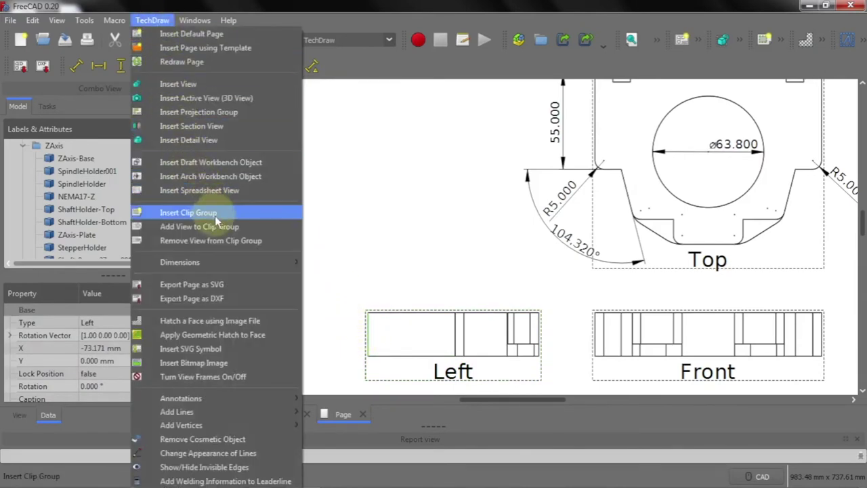
mouse_move(204, 262)
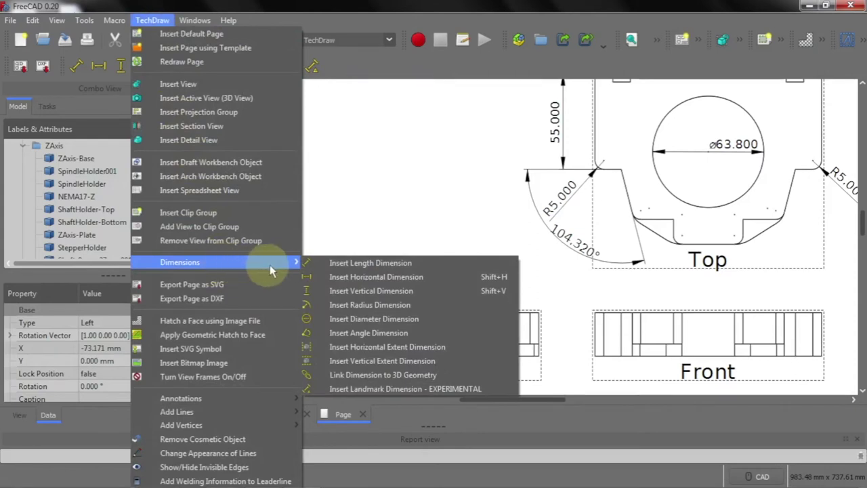
left_click(354, 294)
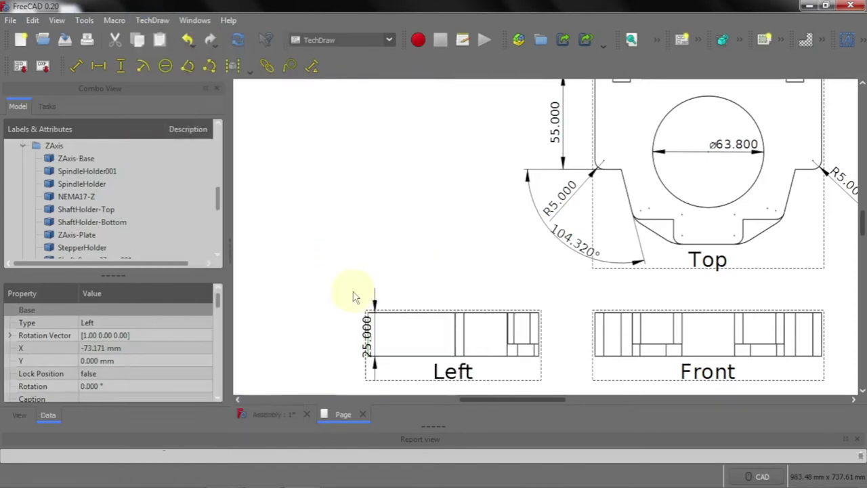
left_click_drag(369, 331, 332, 337)
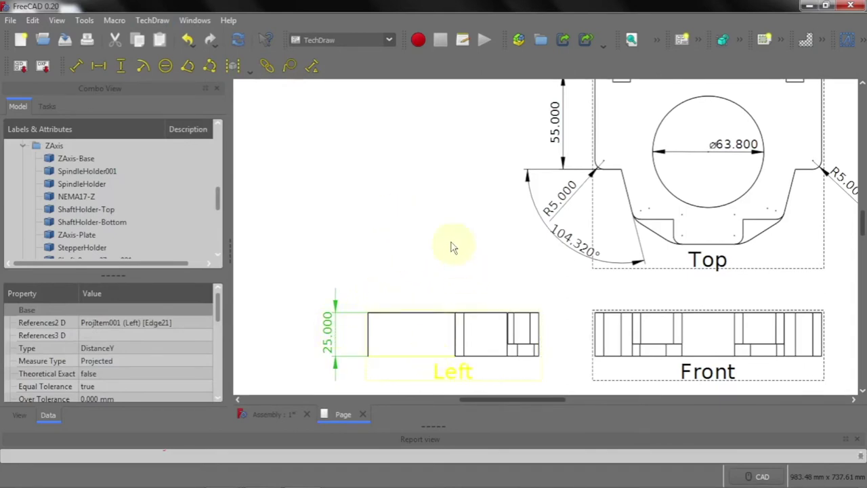
scroll(447, 244, "down", 2)
scroll(430, 243, "down", 2)
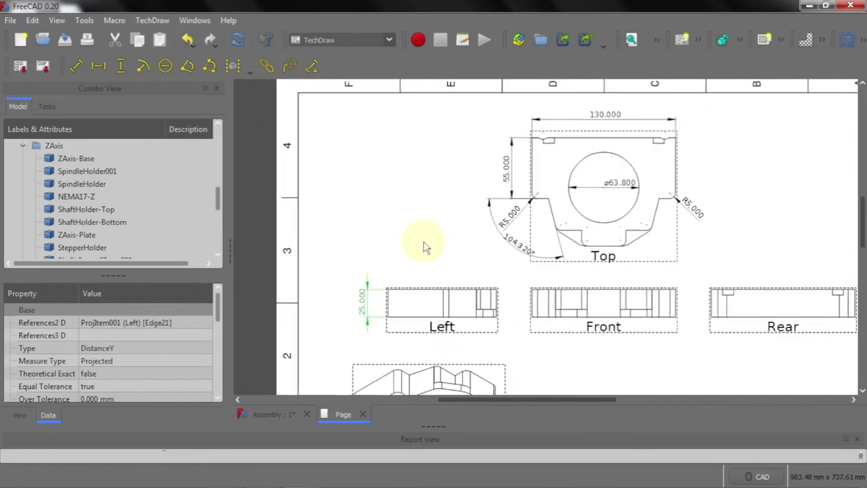
scroll(455, 253, "down", 1)
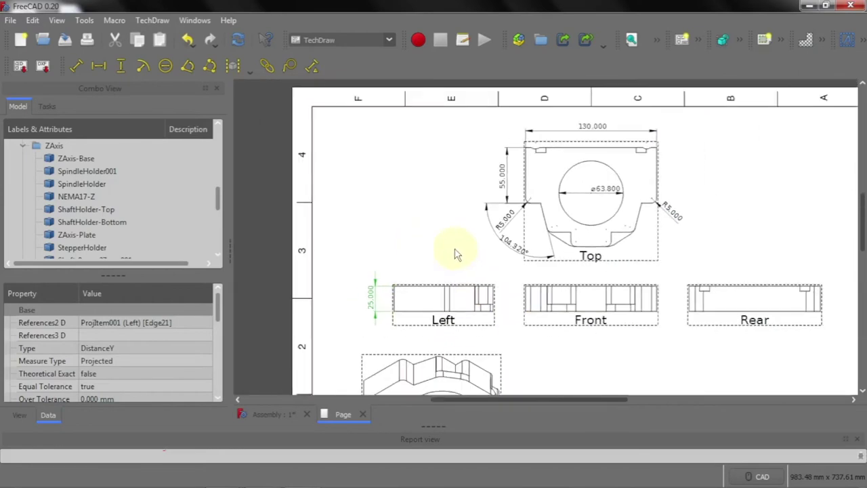
scroll(453, 225, "down", 1)
scroll(520, 305, "up", 2)
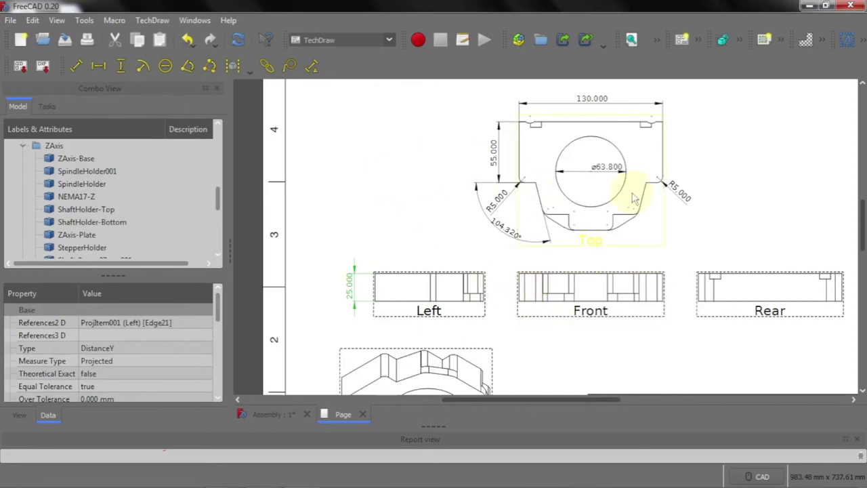
scroll(610, 221, "down", 1)
scroll(558, 271, "down", 1)
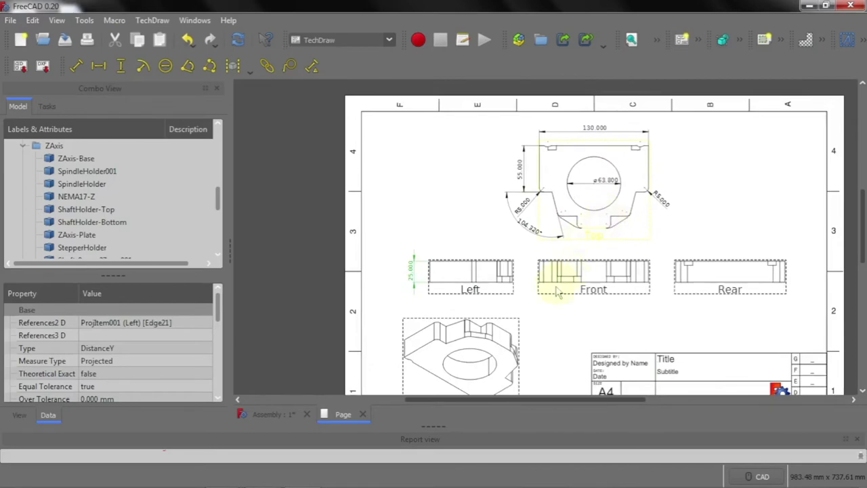
scroll(576, 182, "down", 1)
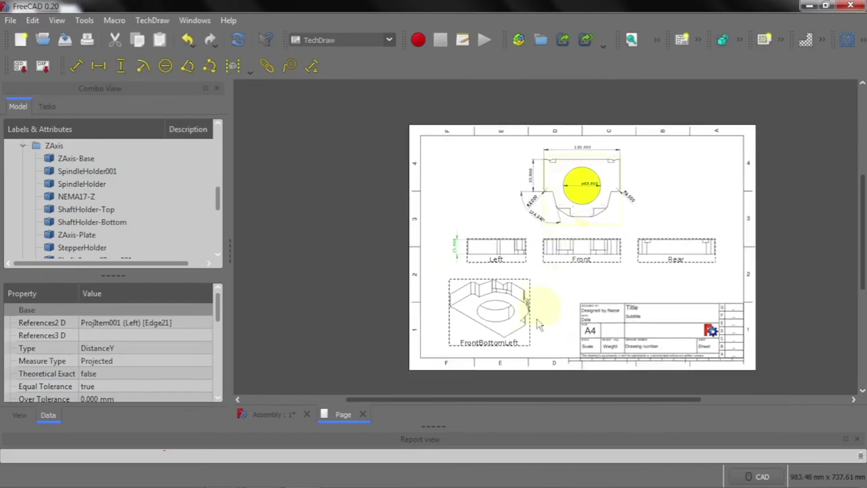
scroll(492, 359, "up", 1)
scroll(493, 361, "up", 1)
scroll(490, 356, "up", 1)
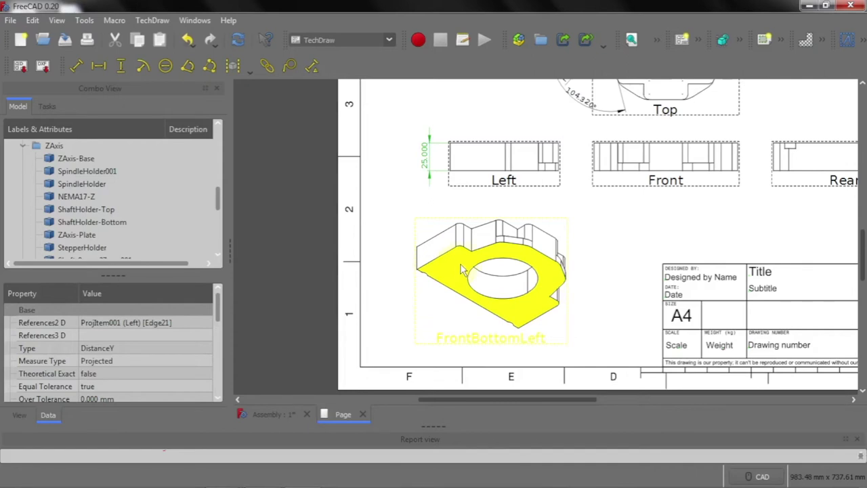
scroll(460, 270, "down", 1)
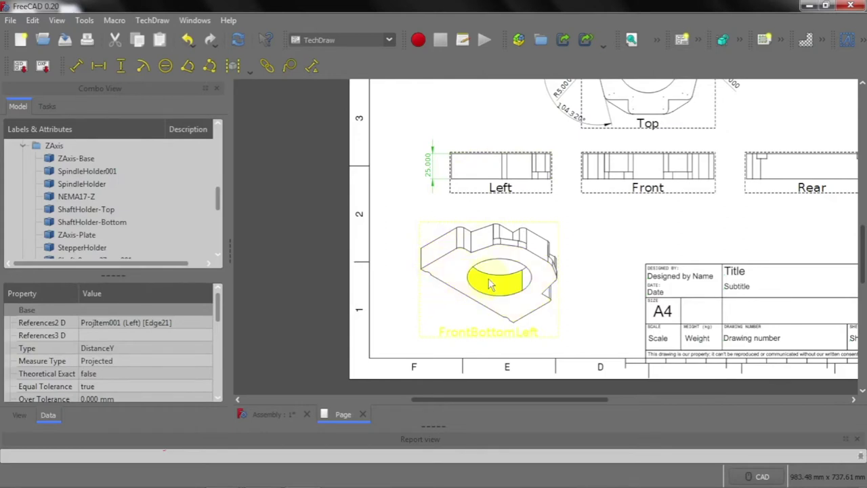
left_click(427, 265)
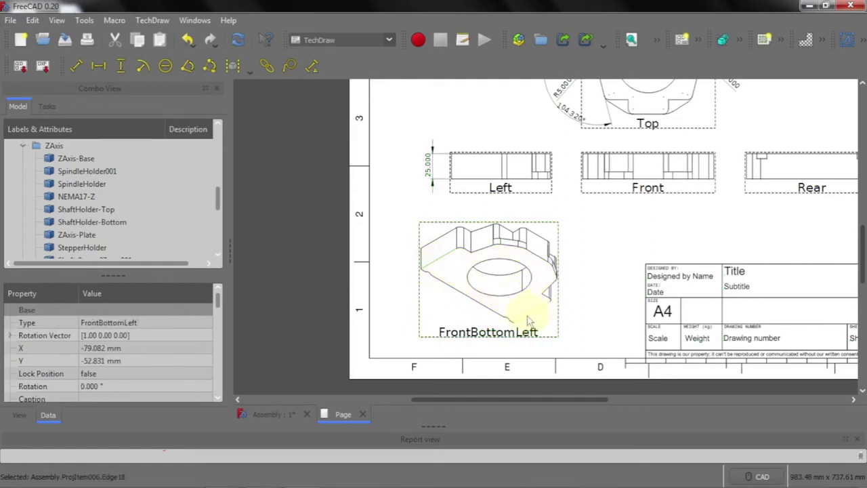
left_click(153, 21)
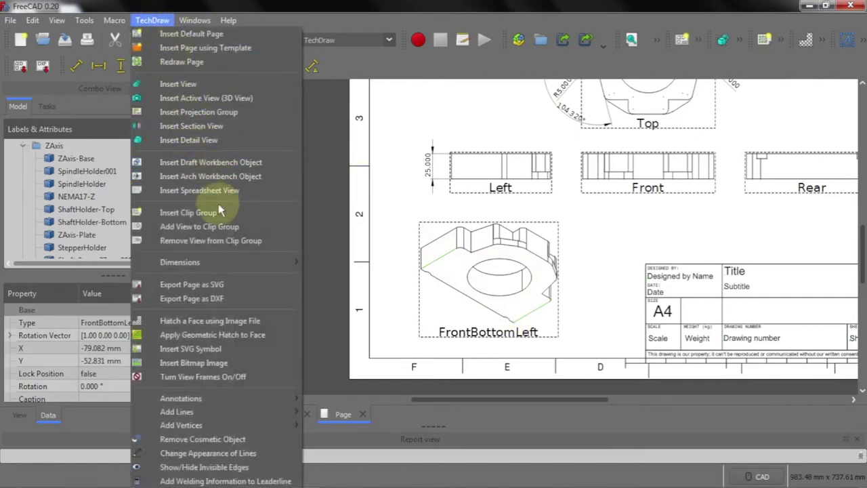
mouse_move(203, 262)
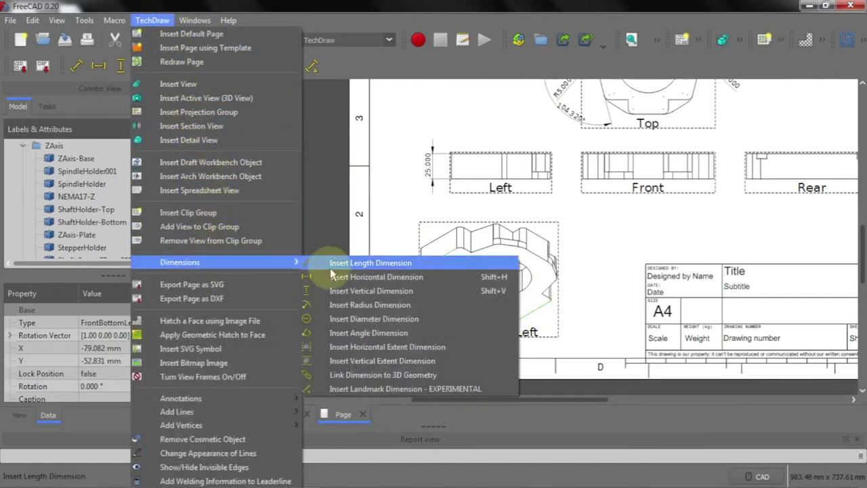
left_click(334, 265)
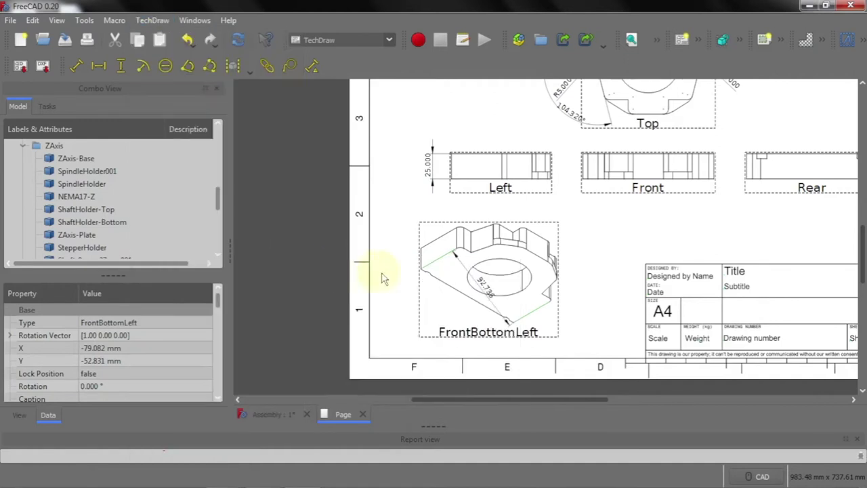
left_click_drag(487, 288, 452, 310)
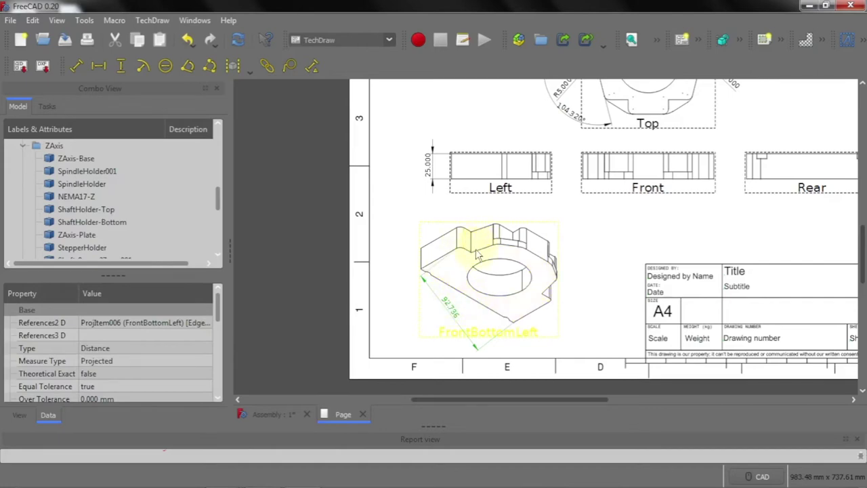
scroll(447, 306, "down", 1)
scroll(451, 308, "down", 1)
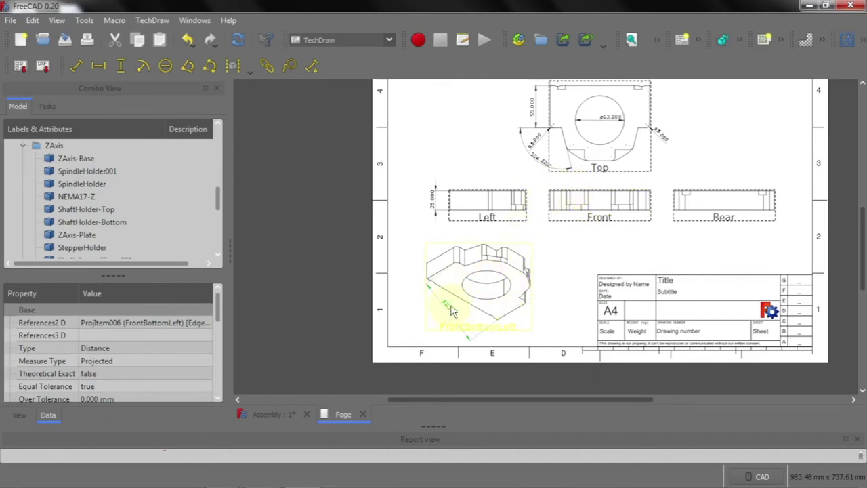
key("Delete")
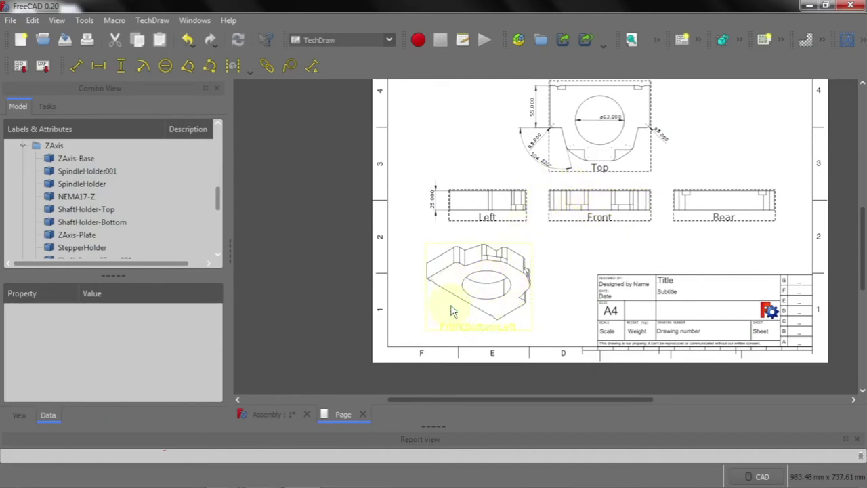
scroll(548, 336, "down", 1)
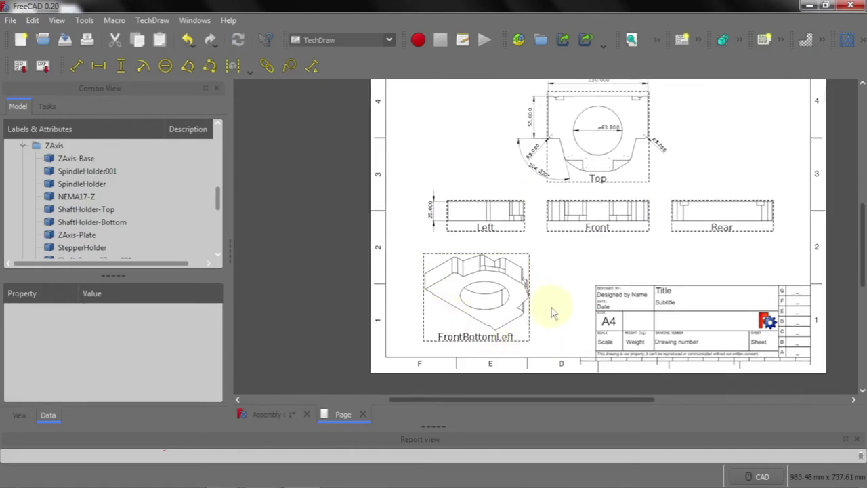
Dimension the Rear view's small top notch with a 10.000 horizontal dimension placed above it
scroll(553, 305, "down", 1)
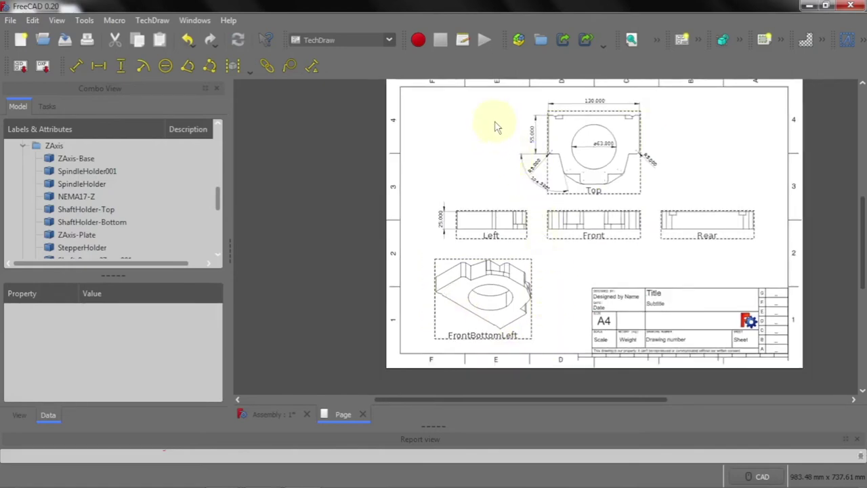
scroll(495, 127, "up", 1)
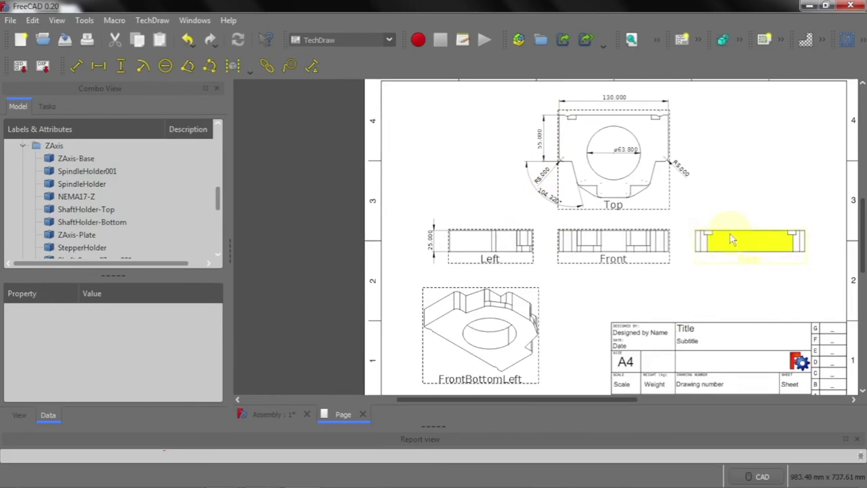
scroll(715, 244, "up", 3)
scroll(717, 244, "up", 2)
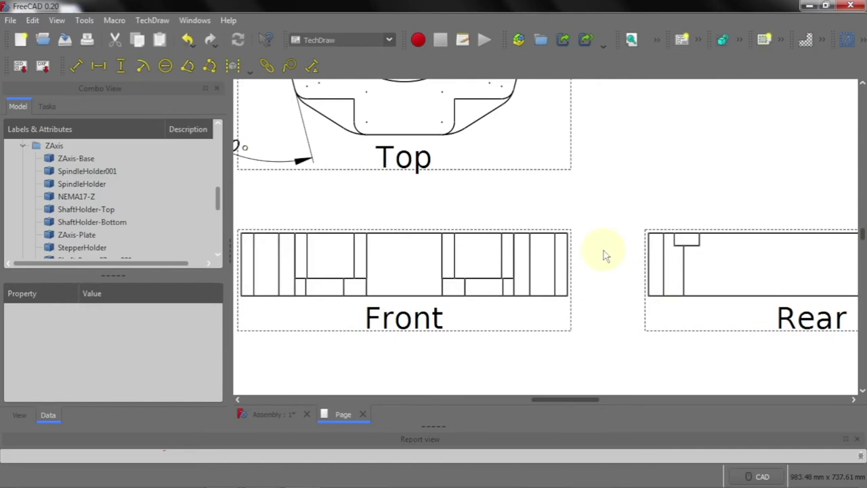
scroll(606, 256, "down", 1)
scroll(705, 249, "up", 1)
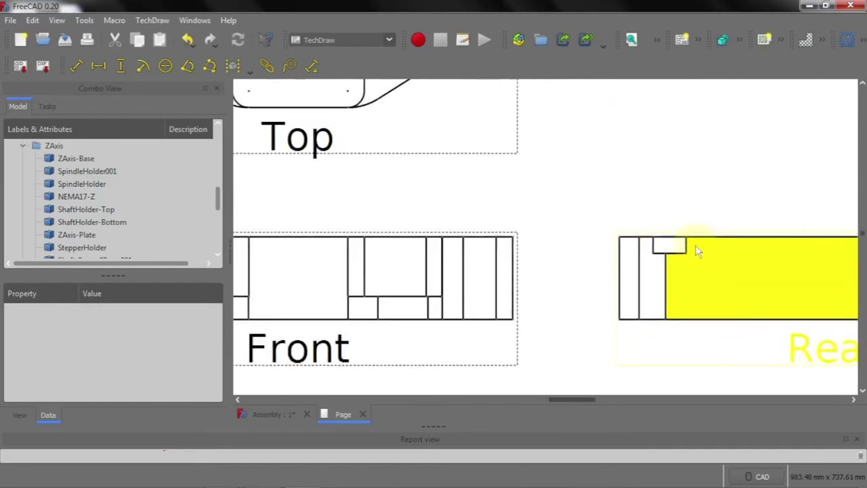
scroll(696, 248, "up", 2)
left_click(647, 249)
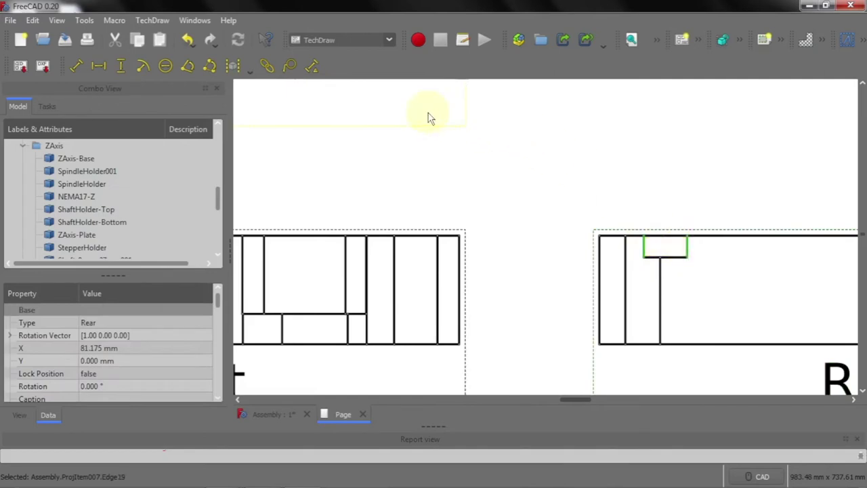
left_click(153, 21)
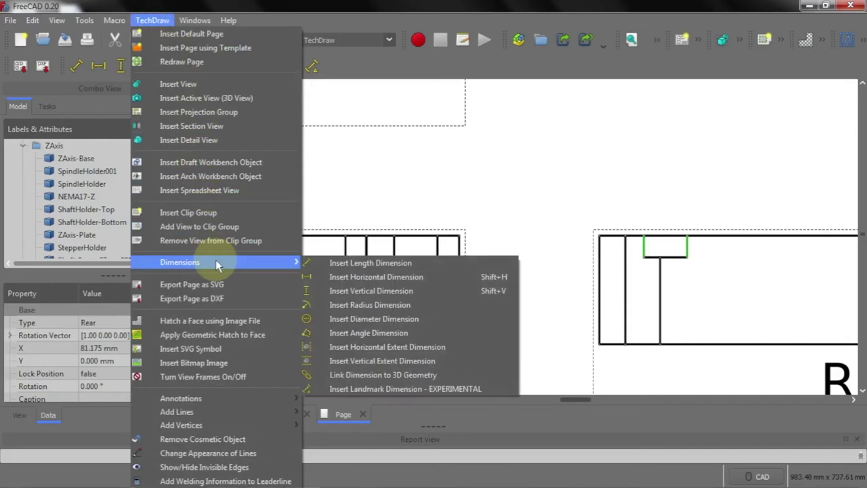
mouse_move(180, 262)
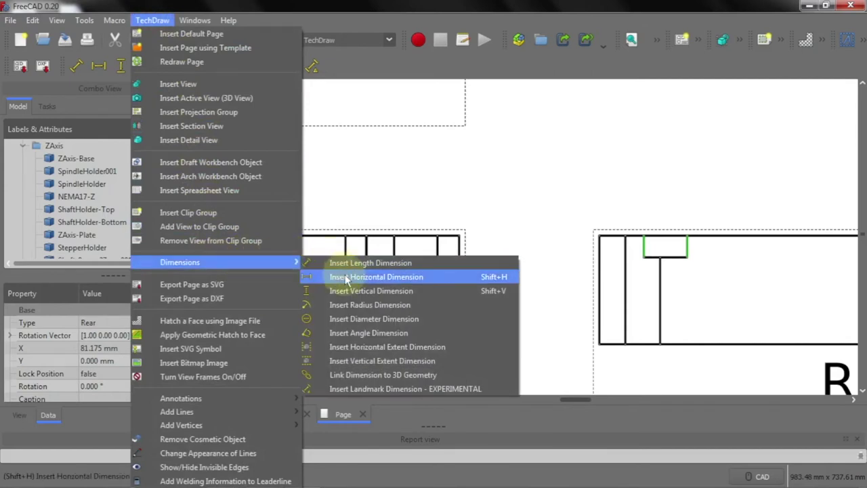
left_click(344, 278)
mouse_move(708, 271)
left_mouse_down()
mouse_move(762, 191)
mouse_move(818, 193)
left_mouse_up()
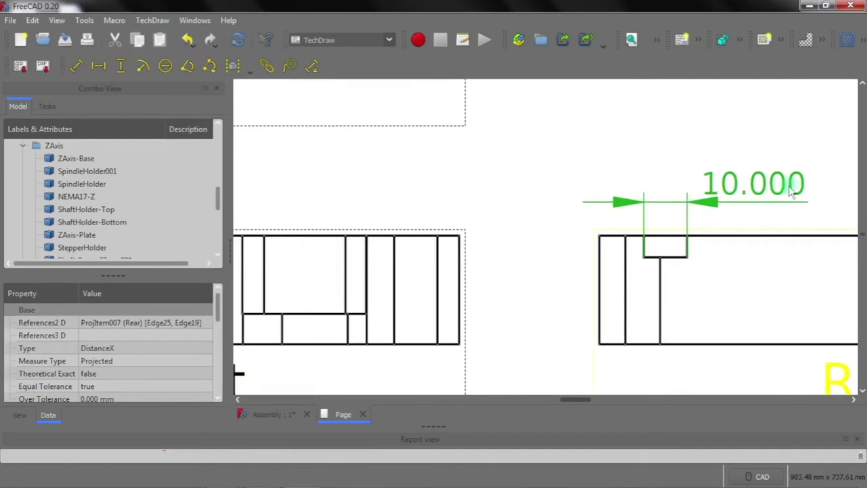
scroll(707, 271, "down", 3)
scroll(692, 294, "down", 1)
scroll(617, 301, "down", 1)
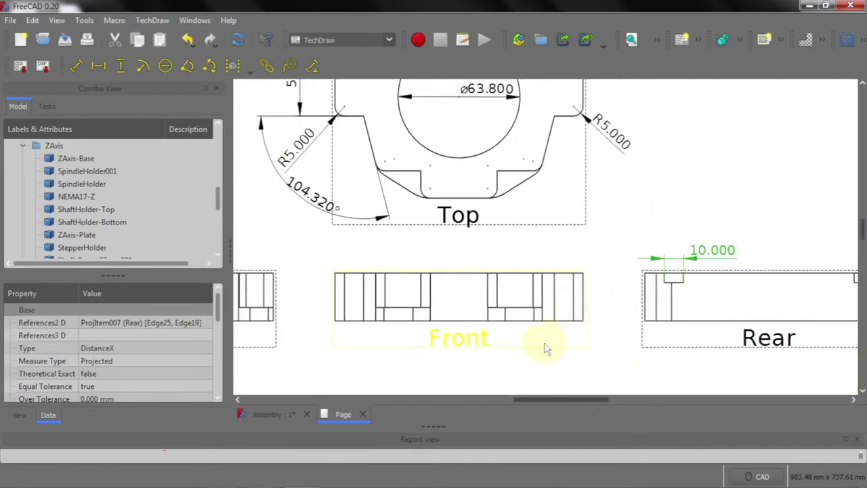
scroll(545, 348, "down", 1)
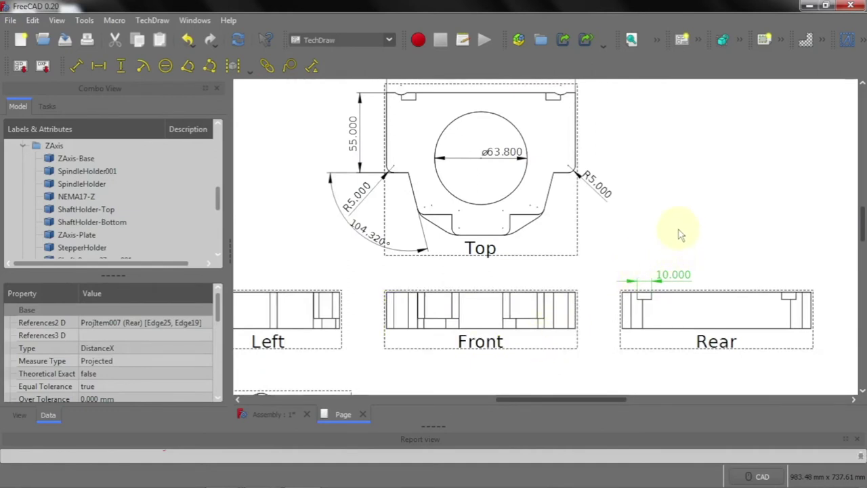
Zoom out to the whole A4 sheet, clear the selection, and bring up the TechDraw menu
scroll(673, 227, "down", 1)
scroll(673, 227, "down", 1)
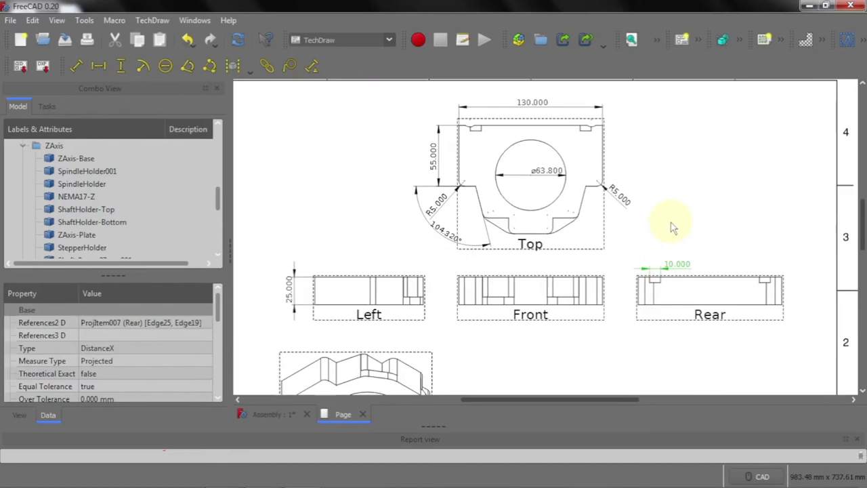
scroll(672, 227, "down", 1)
scroll(673, 227, "down", 1)
scroll(672, 227, "down", 1)
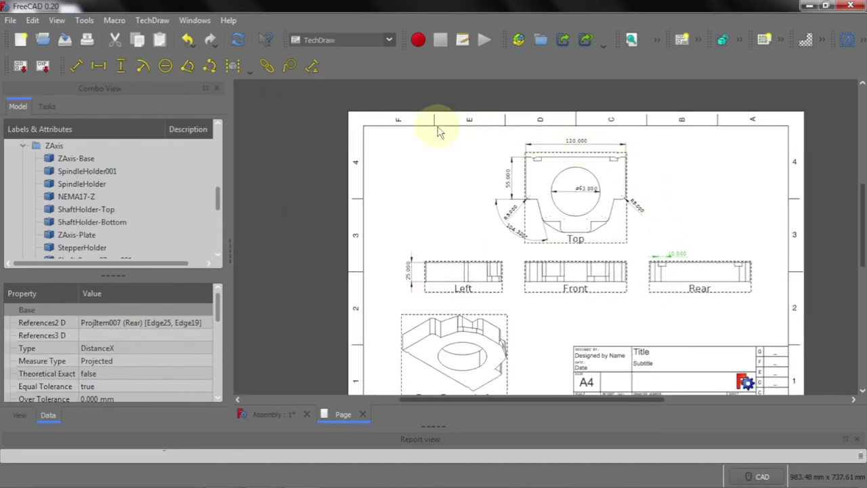
scroll(339, 88, "down", 1)
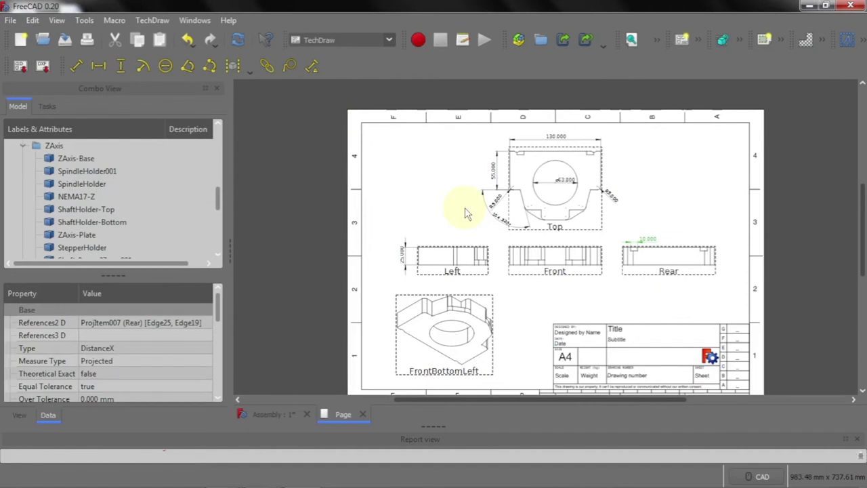
left_click(319, 201)
scroll(320, 200, "down", 1)
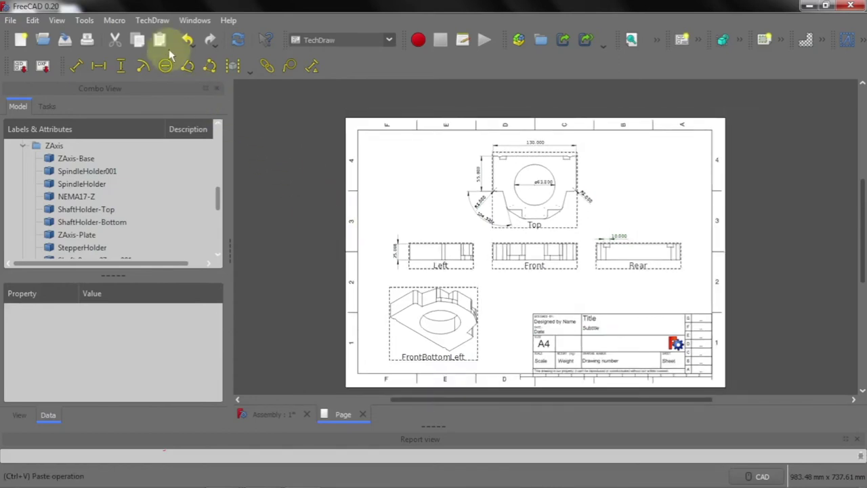
left_click(147, 21)
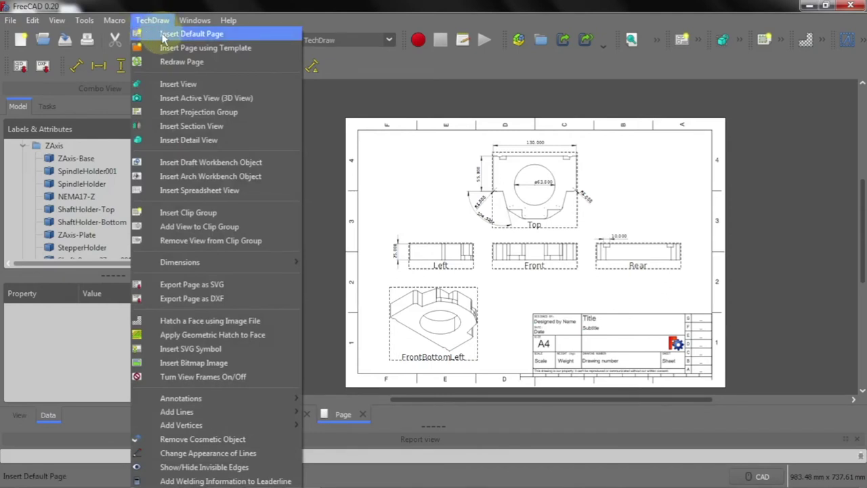
Insert a new blank default drawing page, Page001, alongside the finished first page
left_click(164, 38)
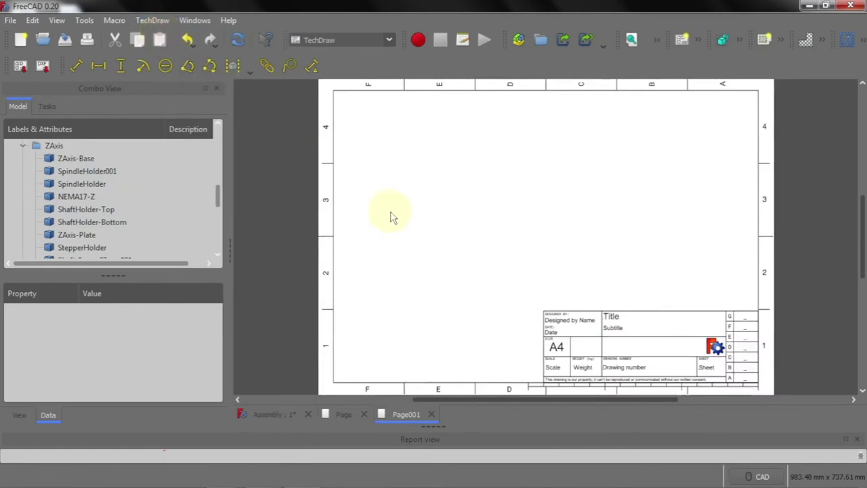
left_click(344, 415)
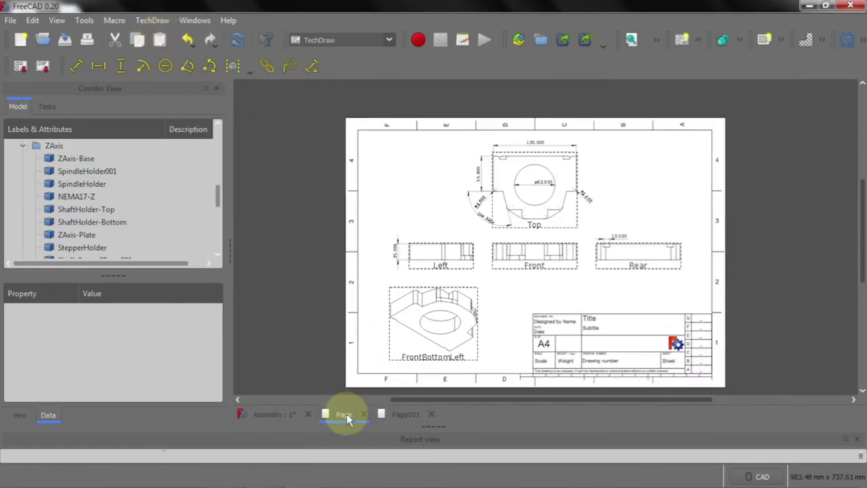
left_click(403, 412)
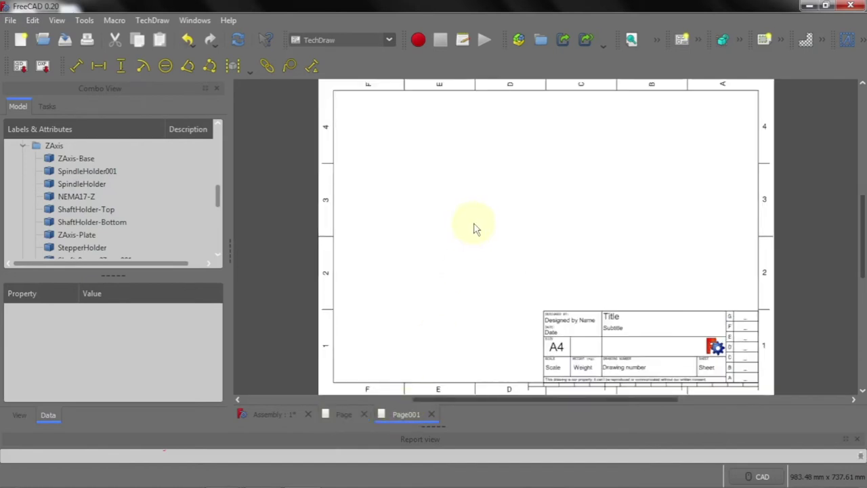
left_click_drag(219, 195, 219, 242)
Set Page001's Projection Type property to Third Angle
left_click(67, 246)
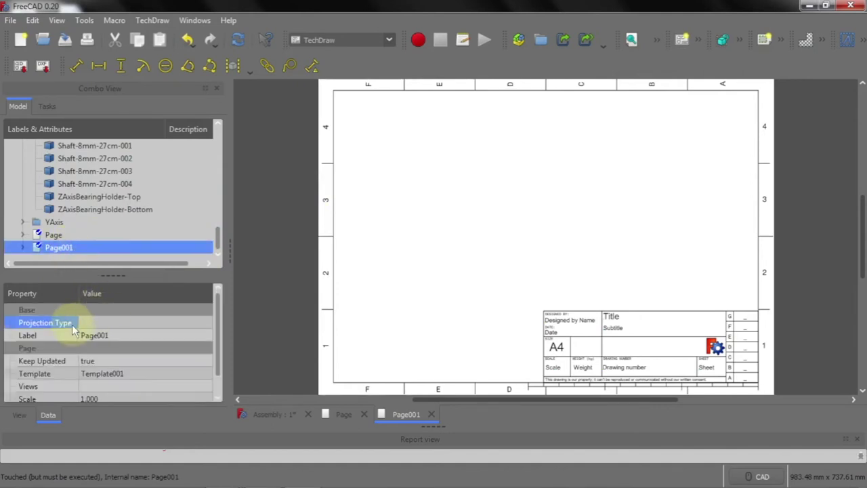
left_click(136, 322)
left_click(204, 323)
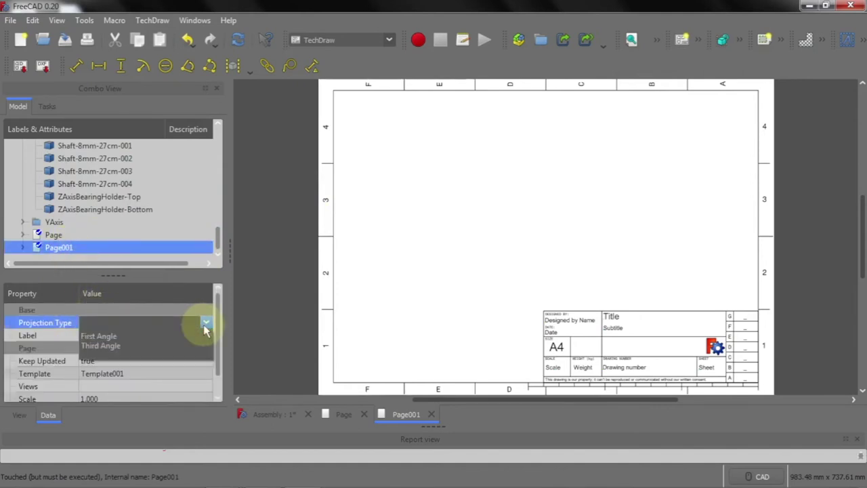
left_click(136, 346)
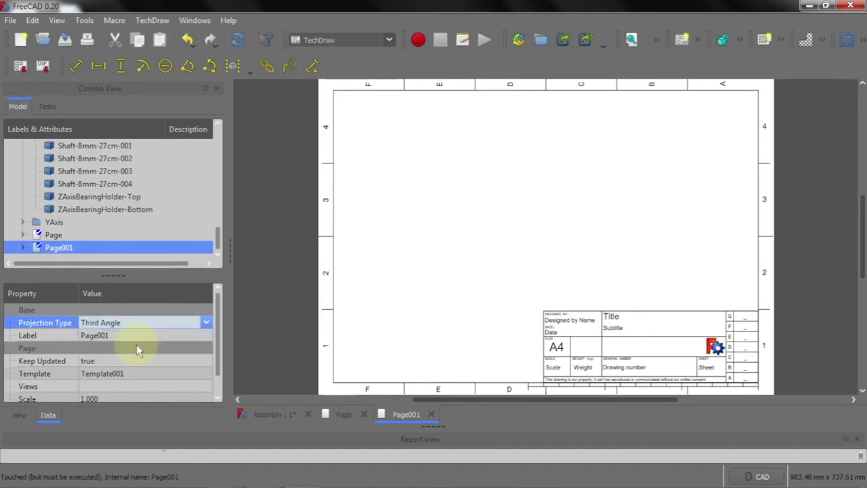
left_click(219, 242)
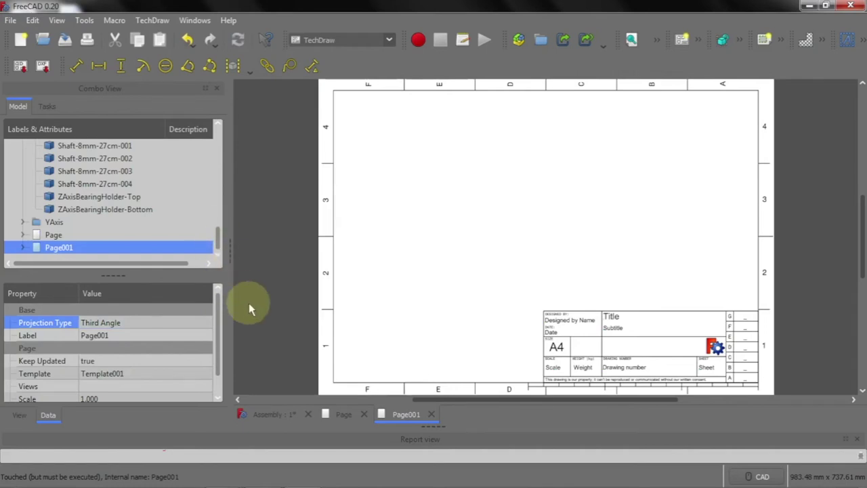
In the 3D assembly, orbit and zoom in, then select a face of the StepperHolder
left_click(269, 415)
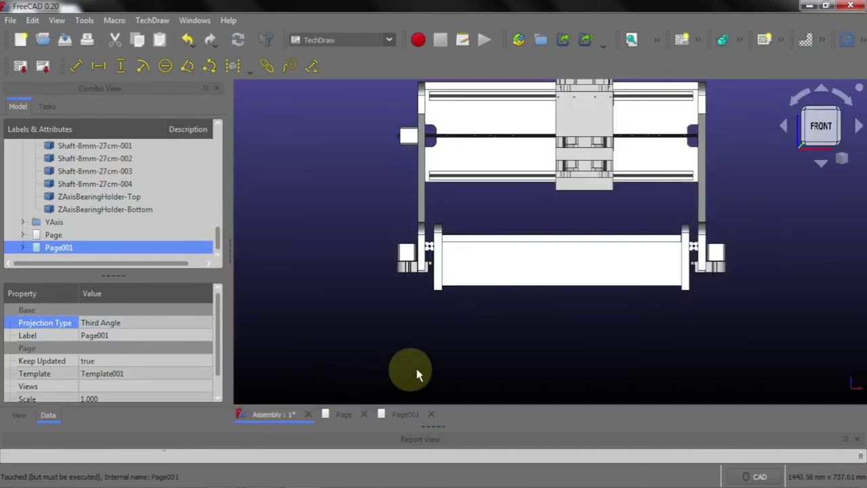
middle_click_drag(703, 210, 668, 251)
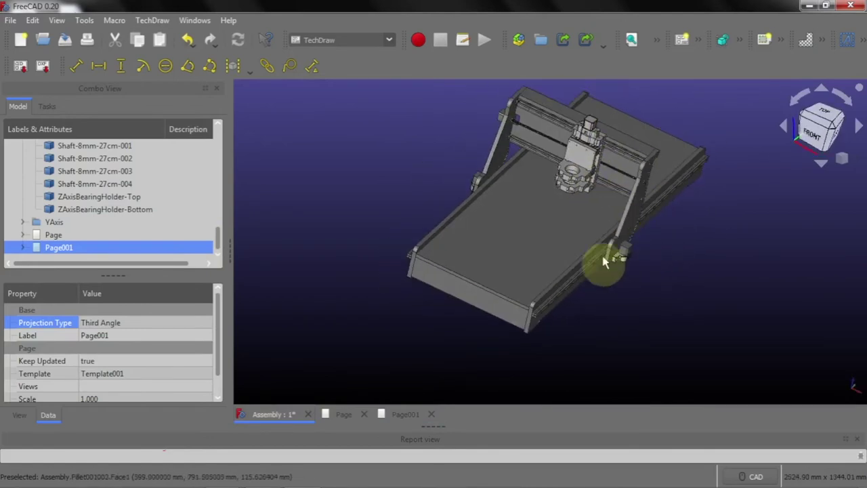
scroll(580, 136, "up", 3)
scroll(580, 155, "up", 1)
scroll(584, 154, "up", 1)
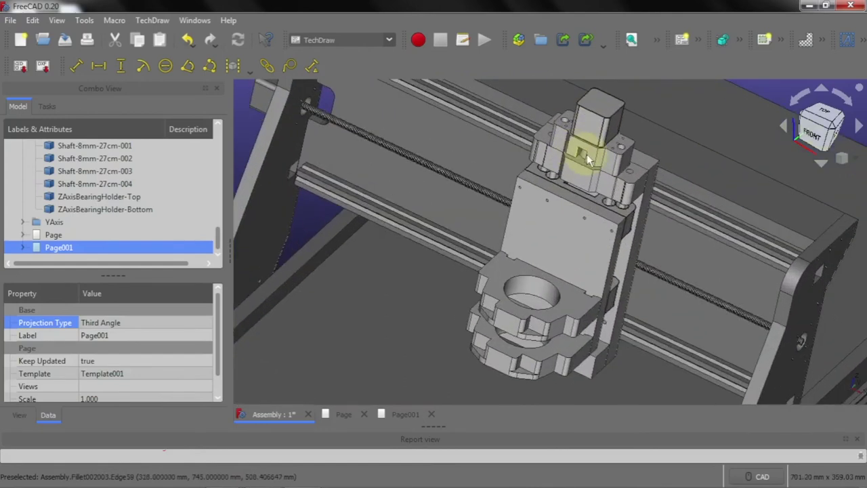
scroll(587, 154, "up", 2)
scroll(591, 166, "up", 1)
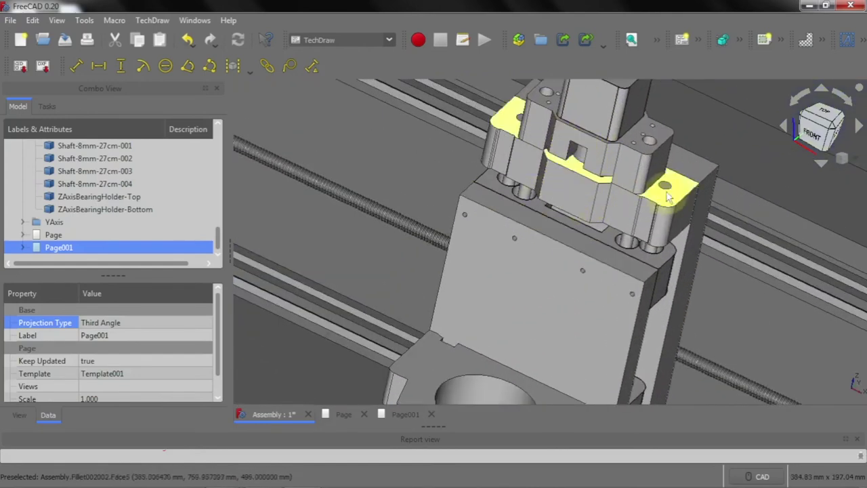
left_click(630, 168)
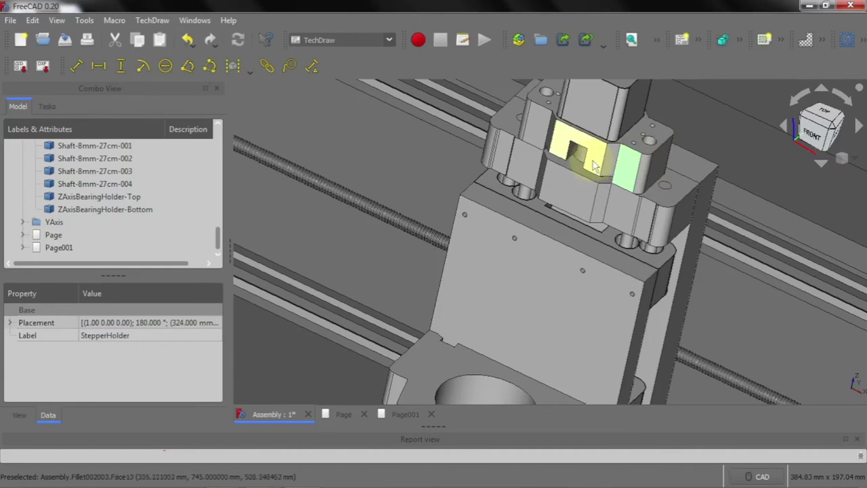
Snap the assembly to its front view, tilt it back, and return to Page001
scroll(616, 221, "down", 2)
scroll(616, 222, "down", 3)
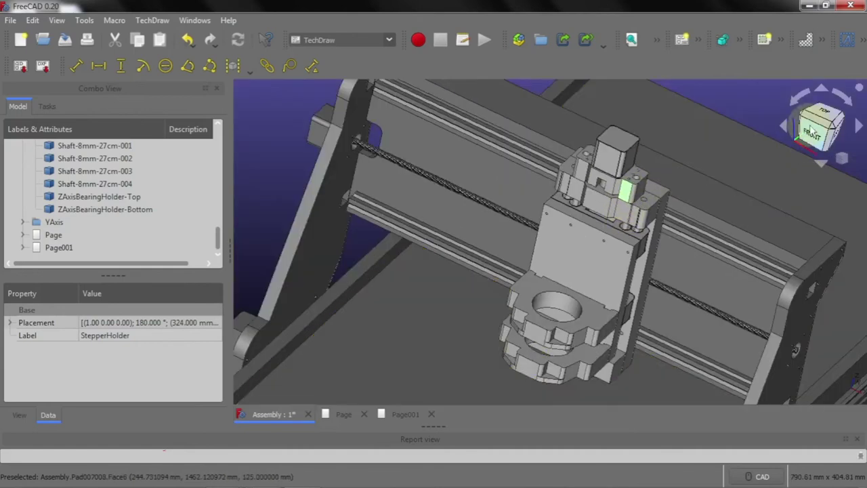
left_click(813, 135)
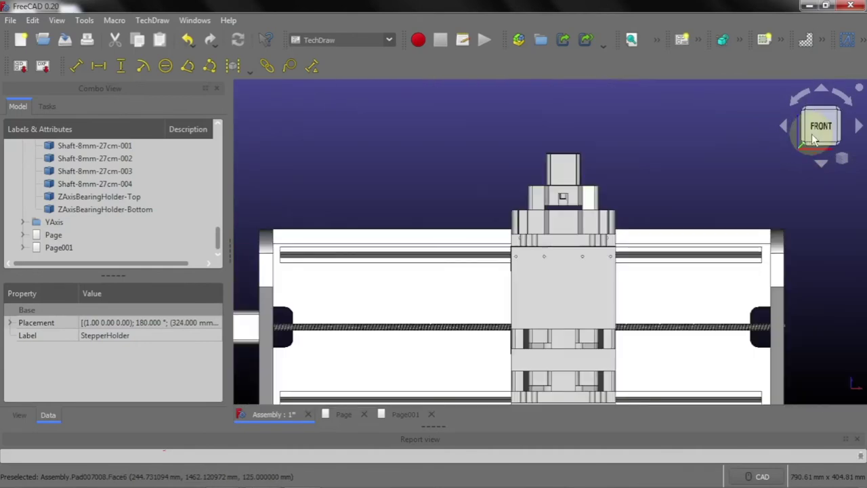
mouse_move(599, 226)
middle_mouse_down()
mouse_move(713, 194)
mouse_move(703, 196)
middle_mouse_up()
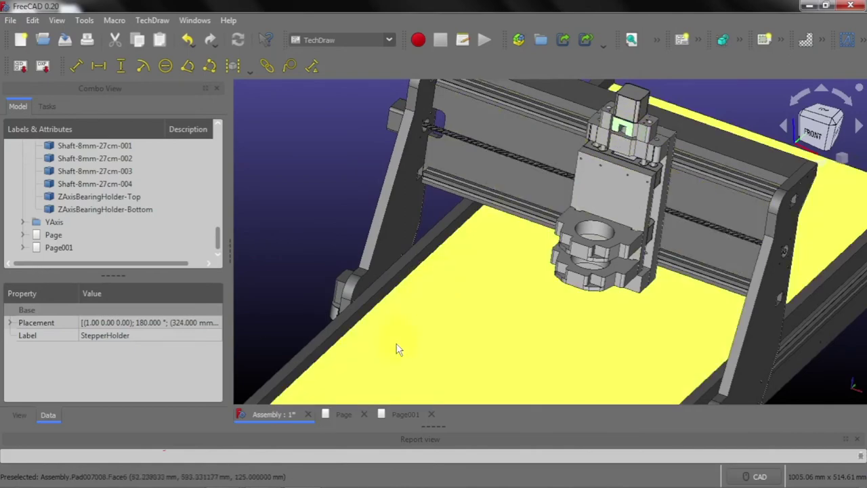
left_click(402, 415)
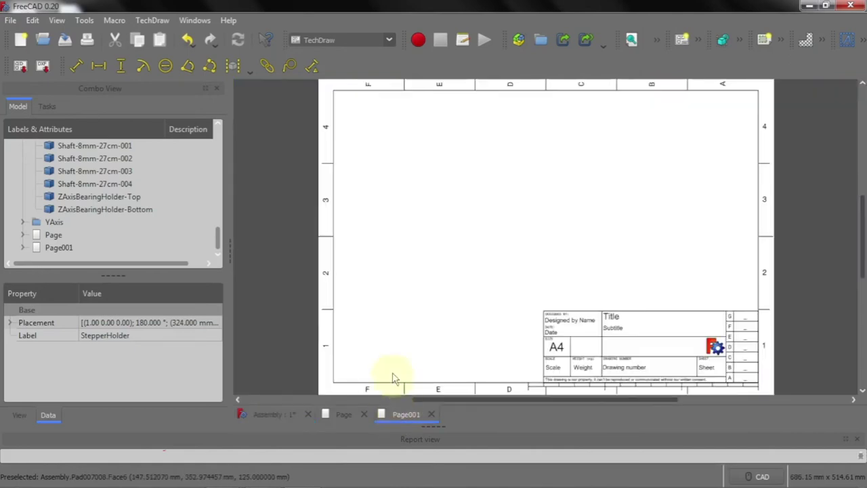
left_click(156, 22)
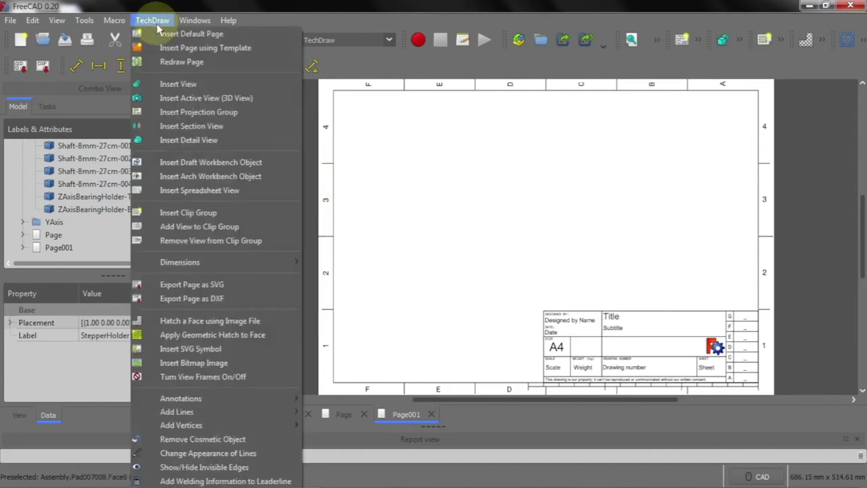
left_click(188, 115)
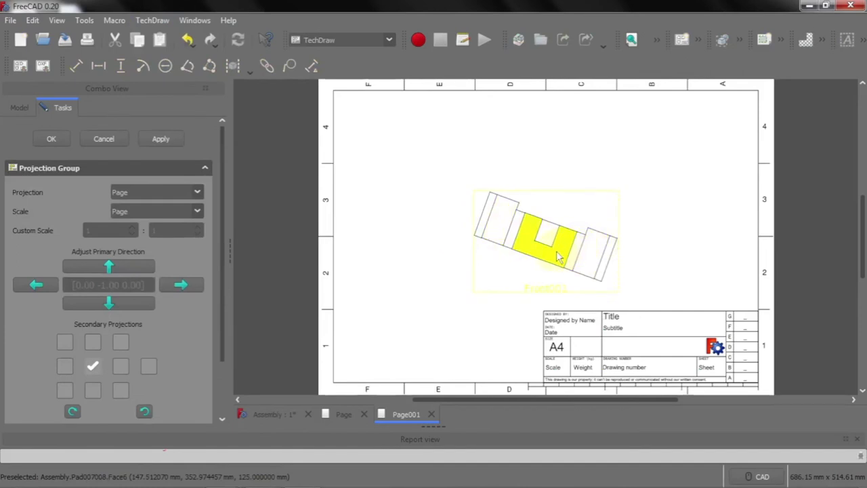
left_click(644, 207)
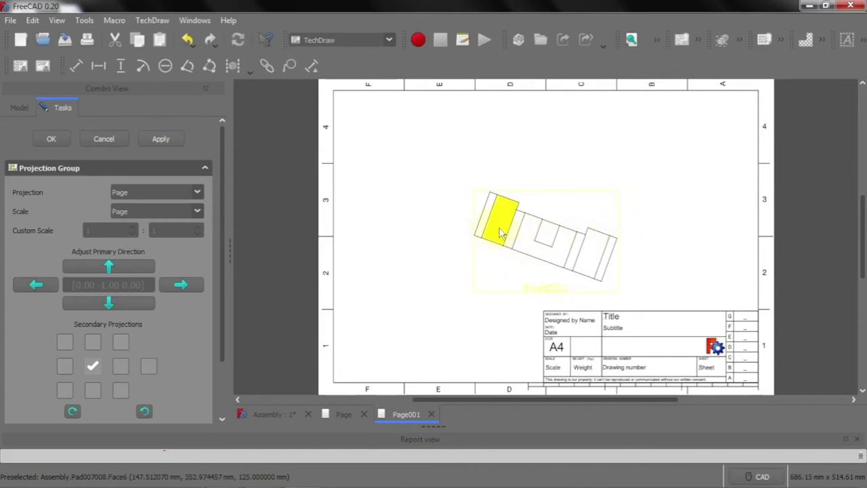
left_click(384, 171)
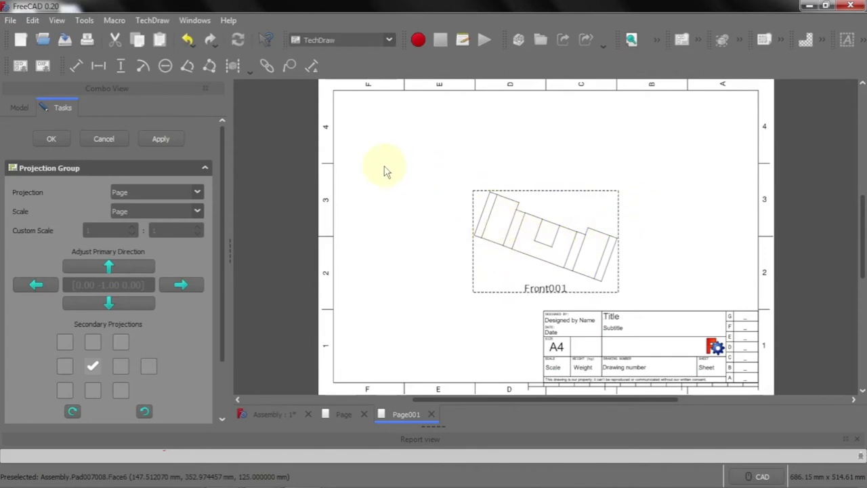
left_click(114, 140)
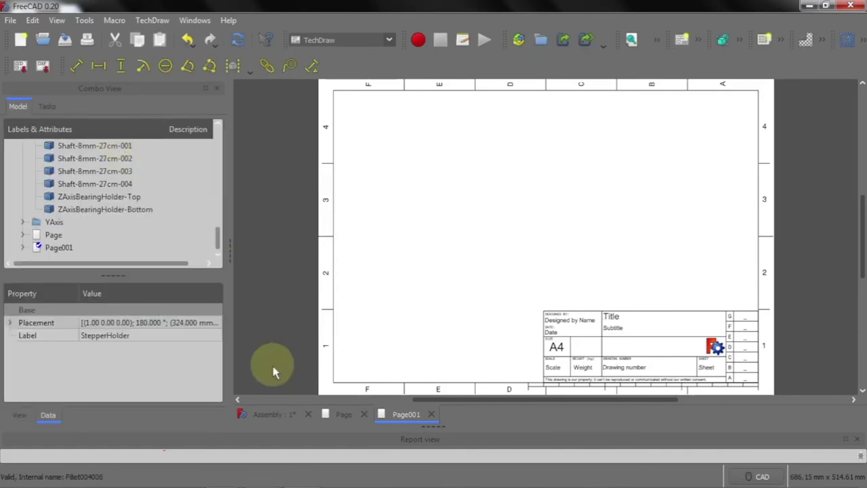
Reselect the StepperHolder in the assembly, square it to FRONT, and return to Page001
left_click(274, 414)
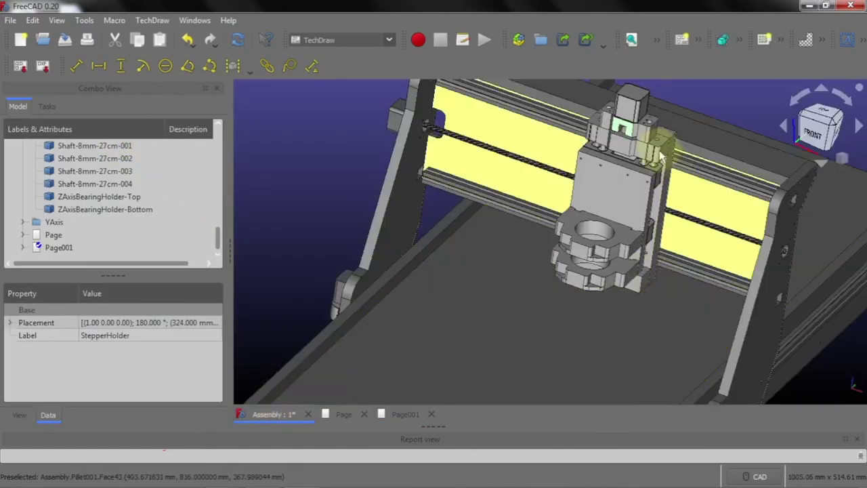
left_click(644, 135)
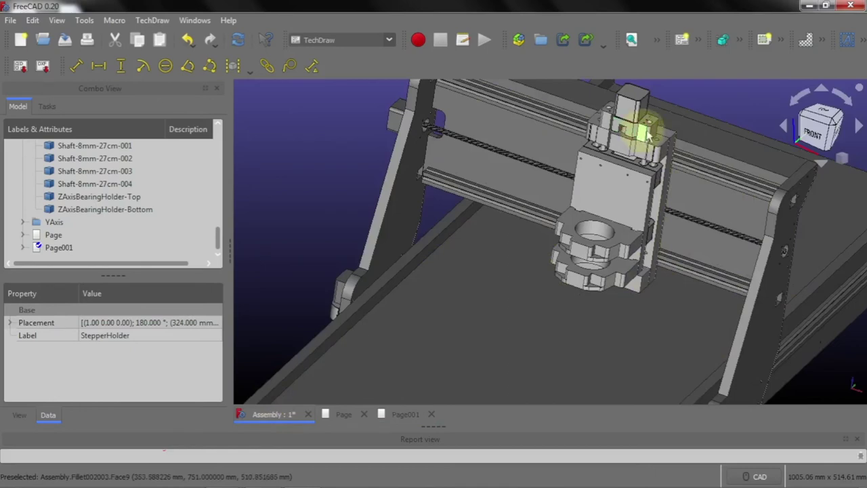
left_click(817, 139)
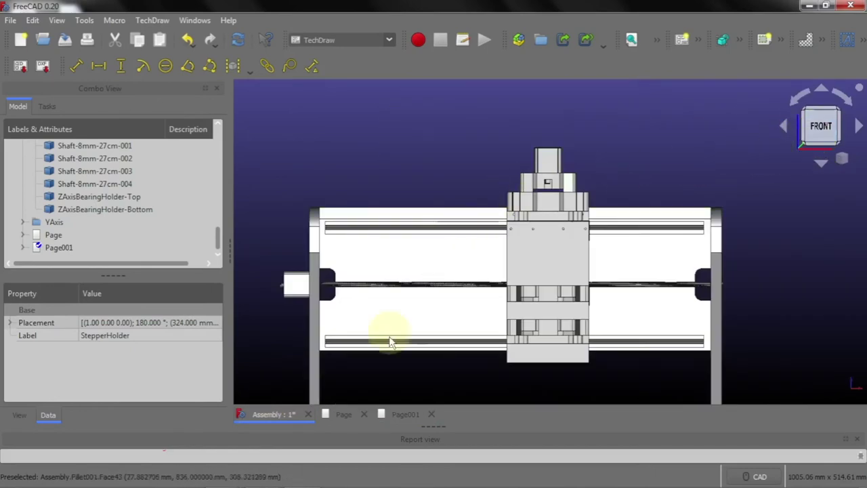
left_click(405, 414)
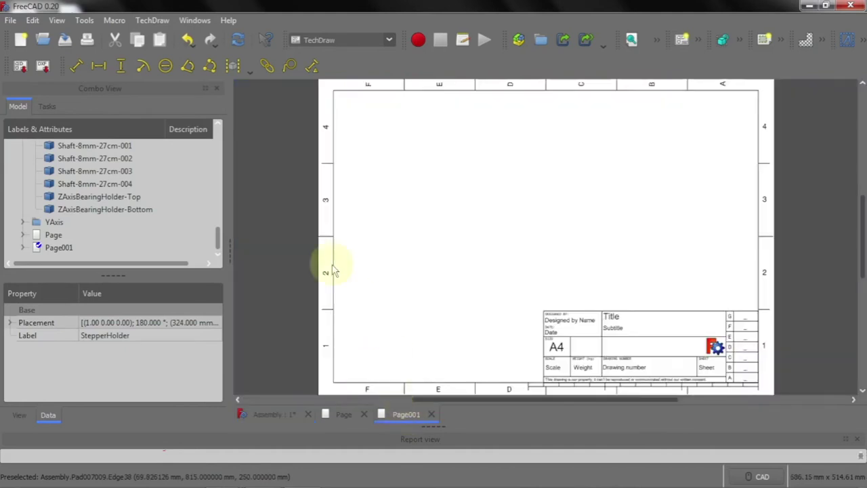
Insert a projection group of the stepper holder with Left, Top, Bottom and Rear views
left_click(152, 21)
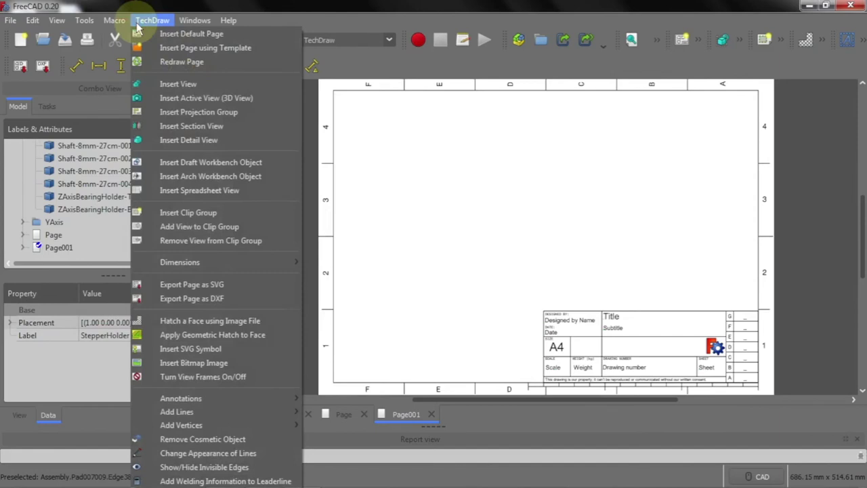
left_click(172, 116)
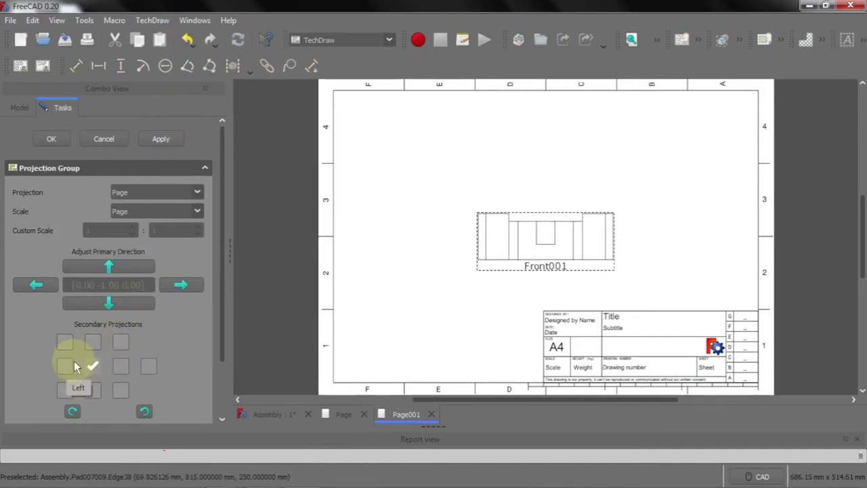
left_click(64, 365)
left_click(93, 342)
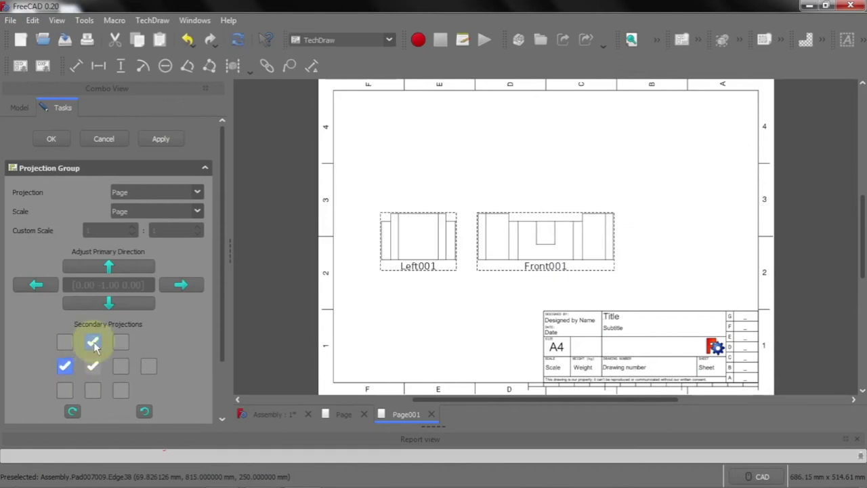
left_click(93, 391)
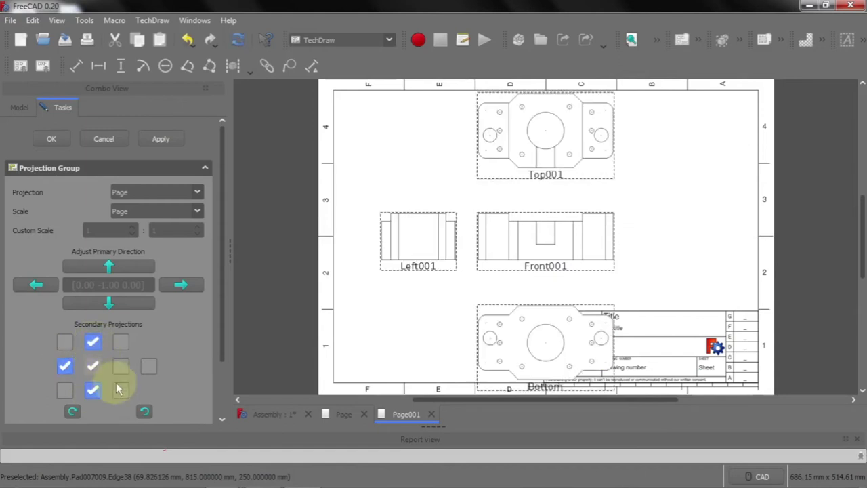
left_click(148, 366)
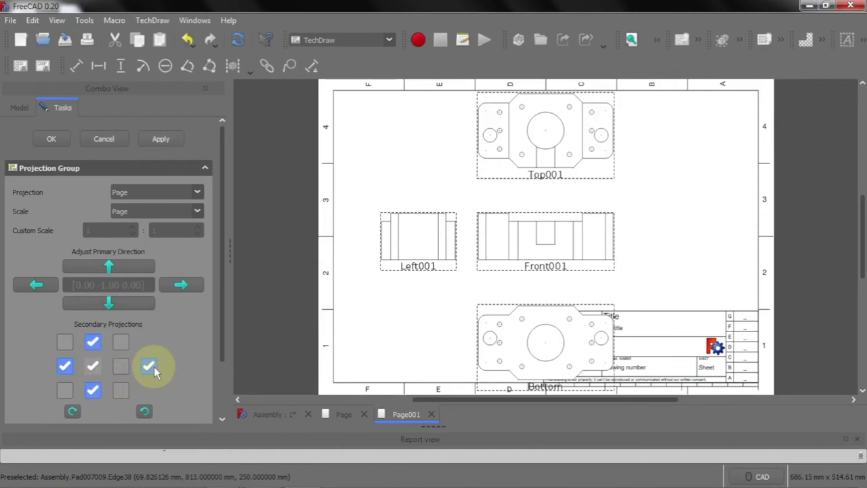
Set the projection group to a custom 1 : 2 scale and confirm
left_click(133, 215)
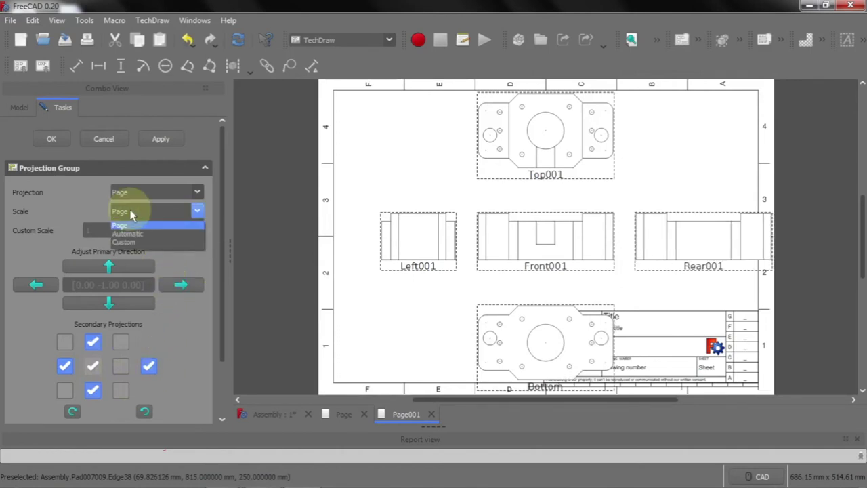
left_click(129, 242)
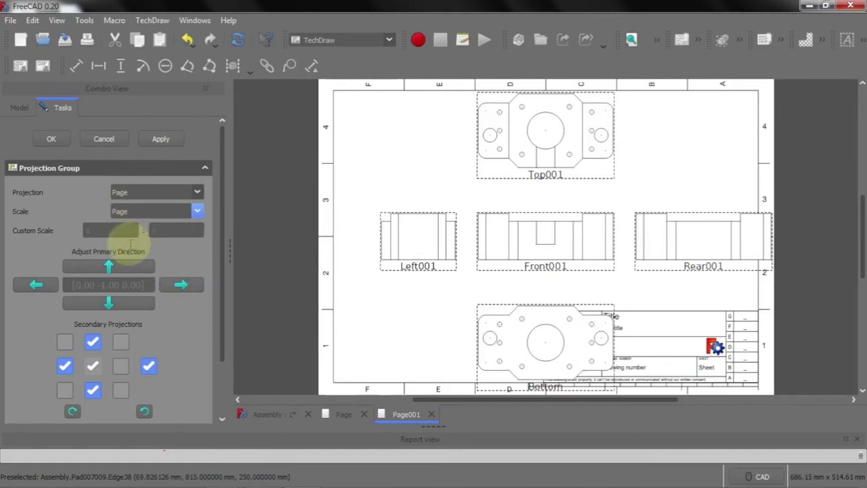
double_click(154, 231)
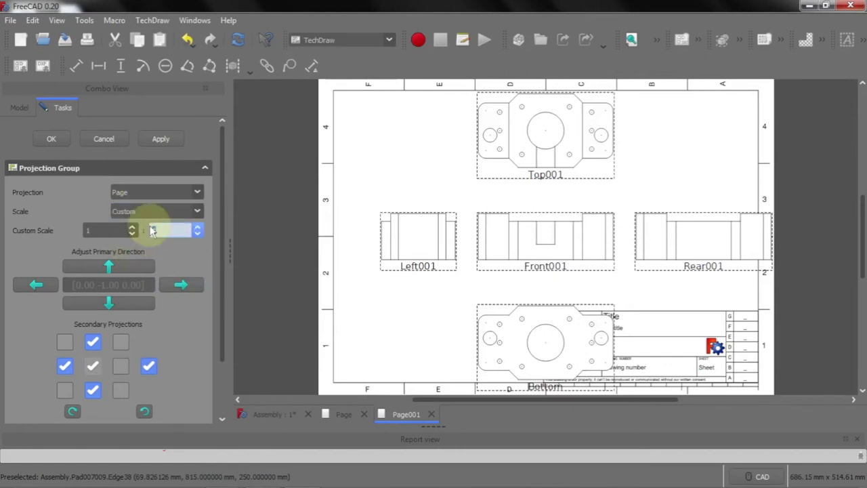
type("2")
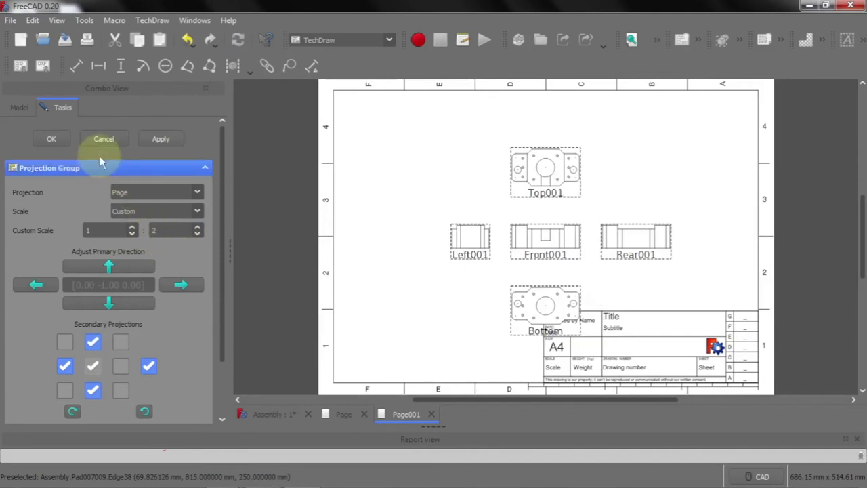
left_click(53, 140)
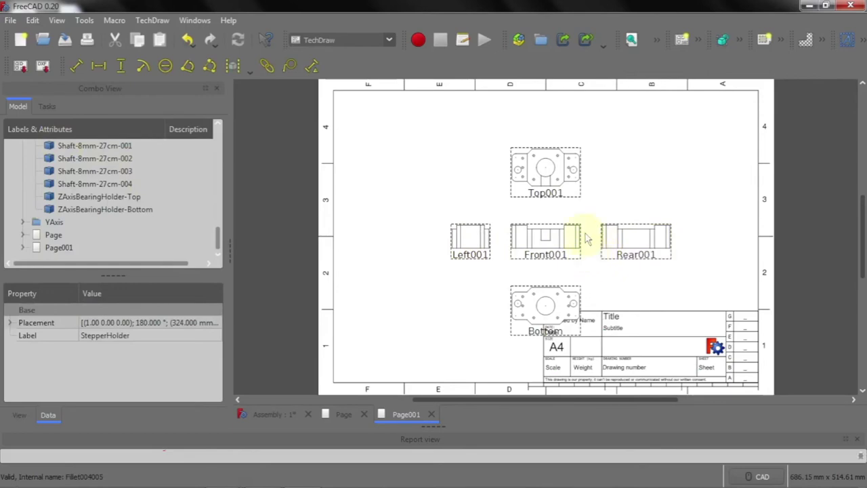
Move the Bottom and Top001 views closer to Front001 and float the dimensioning toolbar
scroll(581, 203, "up", 2)
scroll(580, 204, "up", 1)
scroll(581, 203, "up", 1)
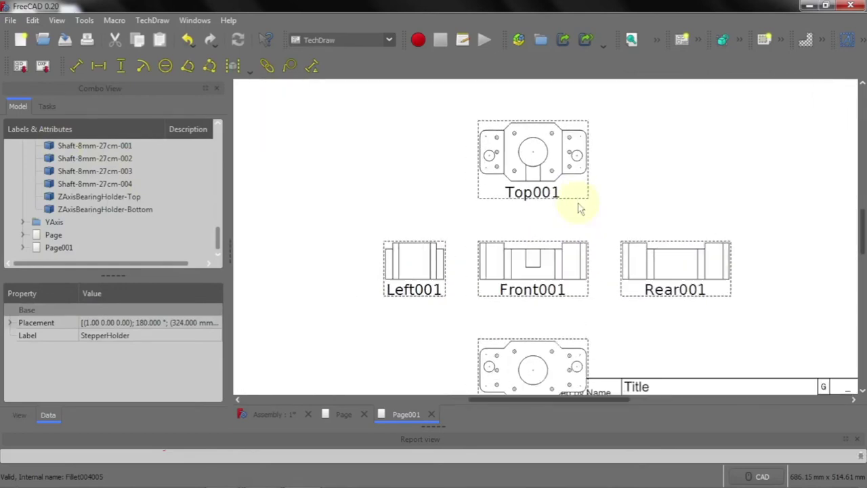
left_click(542, 345)
left_click_drag(542, 344, 542, 244)
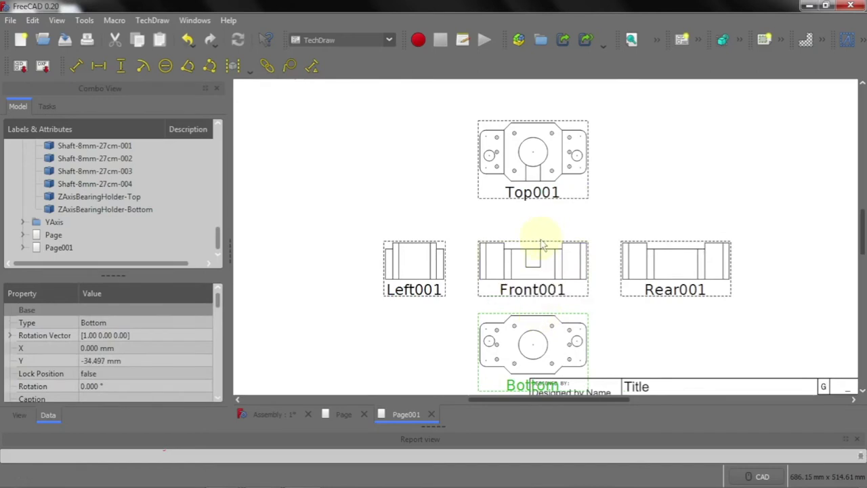
left_click_drag(542, 244, 539, 213)
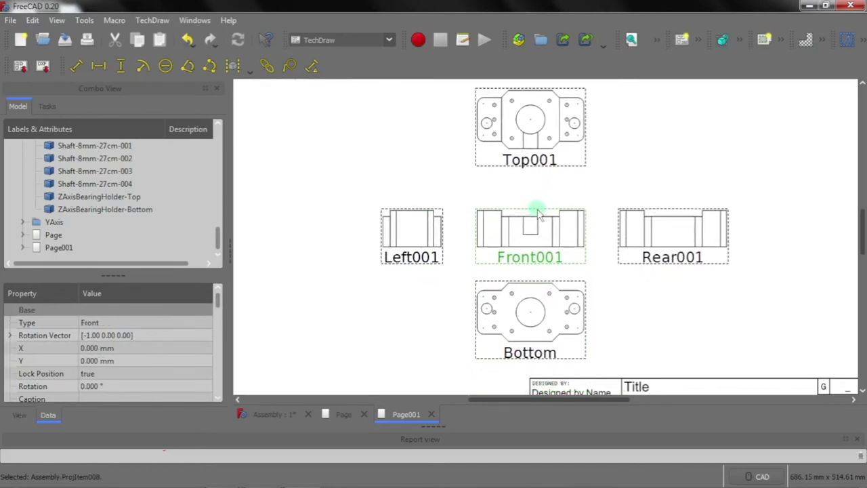
mouse_move(572, 164)
left_mouse_down()
mouse_move(573, 193)
mouse_move(589, 214)
left_mouse_up()
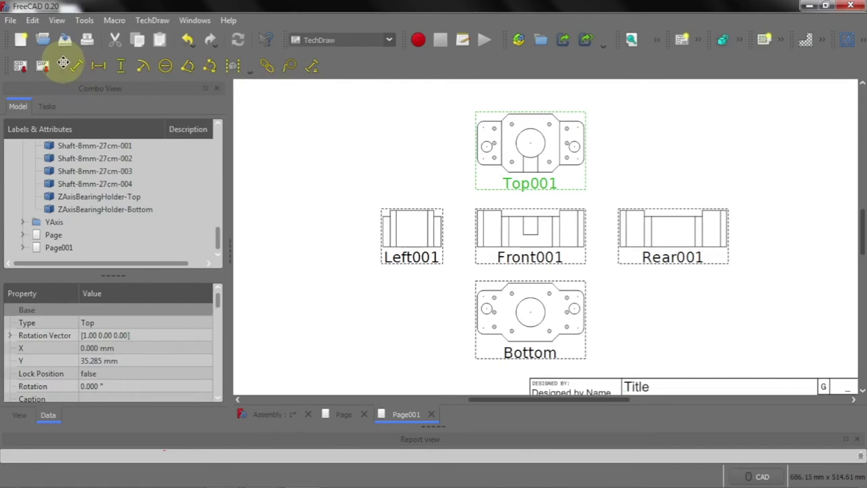
left_click_drag(64, 62, 210, 101)
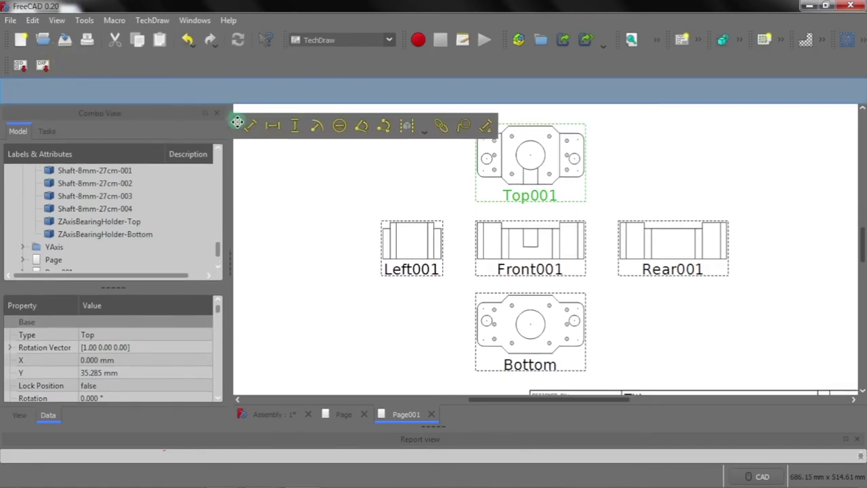
mouse_move(210, 100)
left_mouse_down()
mouse_move(262, 118)
mouse_move(239, 159)
left_mouse_up()
Add a 36.000 vertical height dimension to Top001's left ear, placed left of the part
left_click(152, 20)
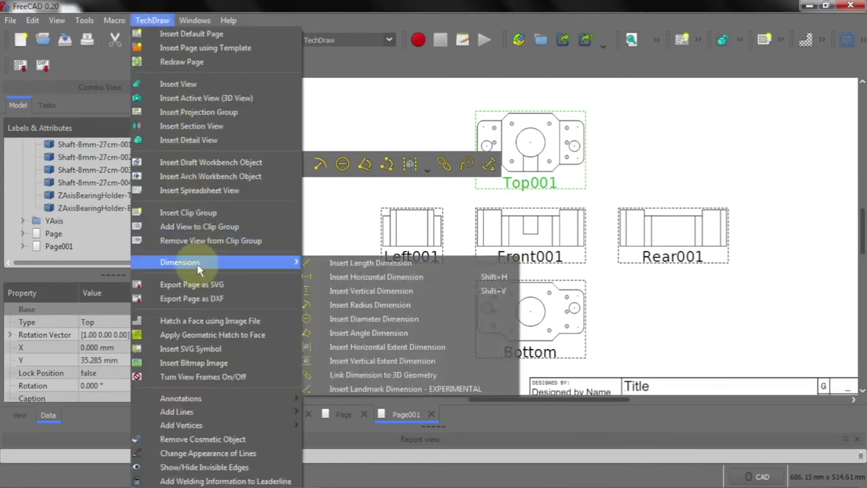
left_click(407, 127)
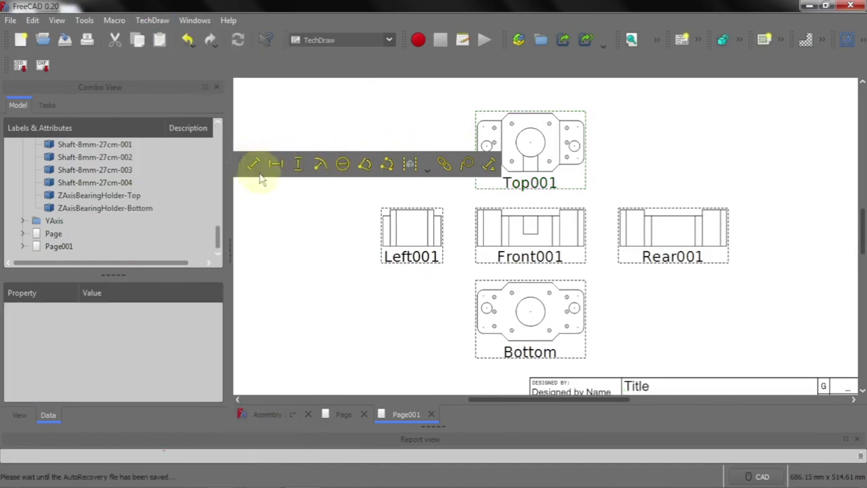
mouse_move(237, 168)
left_mouse_down()
mouse_move(256, 121)
mouse_move(267, 128)
mouse_move(273, 300)
mouse_move(313, 261)
mouse_move(304, 229)
left_mouse_up()
scroll(518, 166, "up", 1)
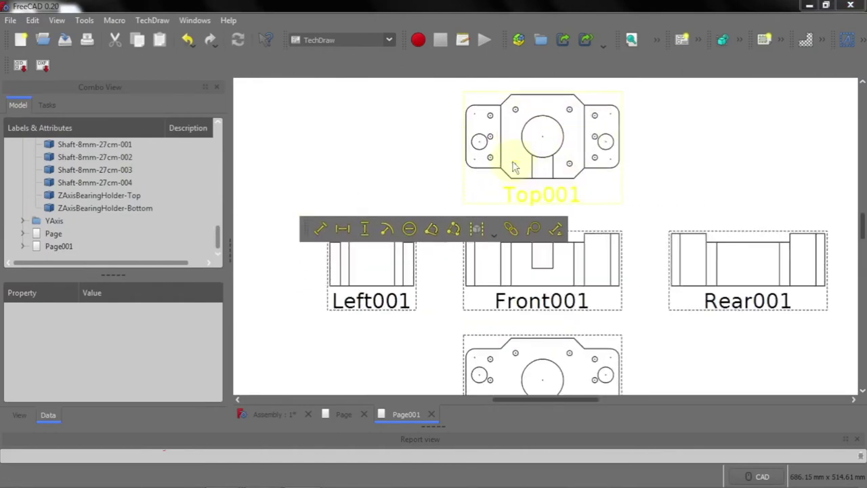
scroll(518, 166, "up", 1)
scroll(518, 167, "up", 2)
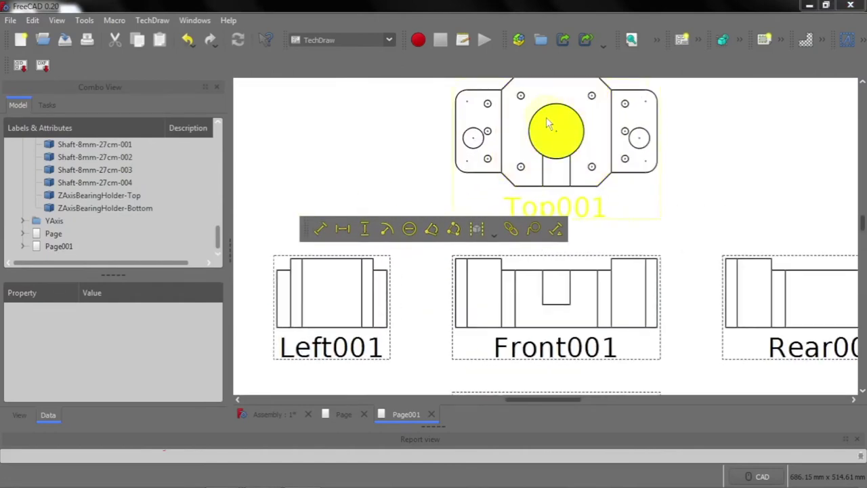
left_click(477, 90)
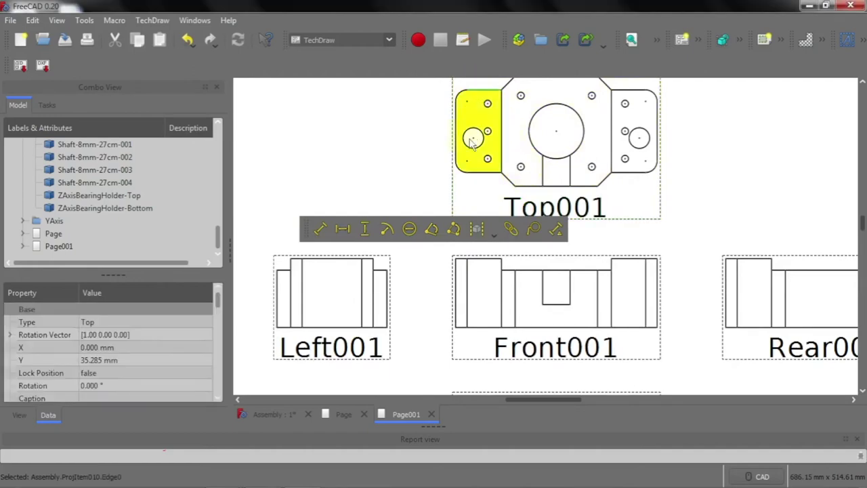
left_click(479, 177)
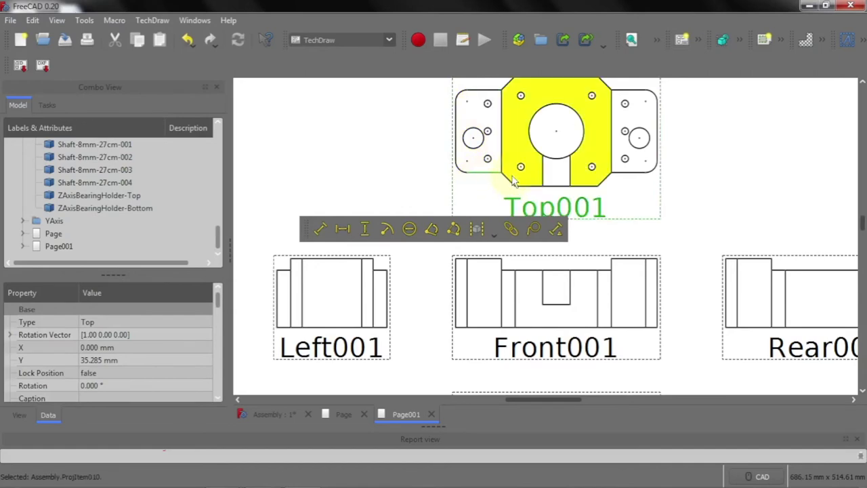
left_click(478, 92)
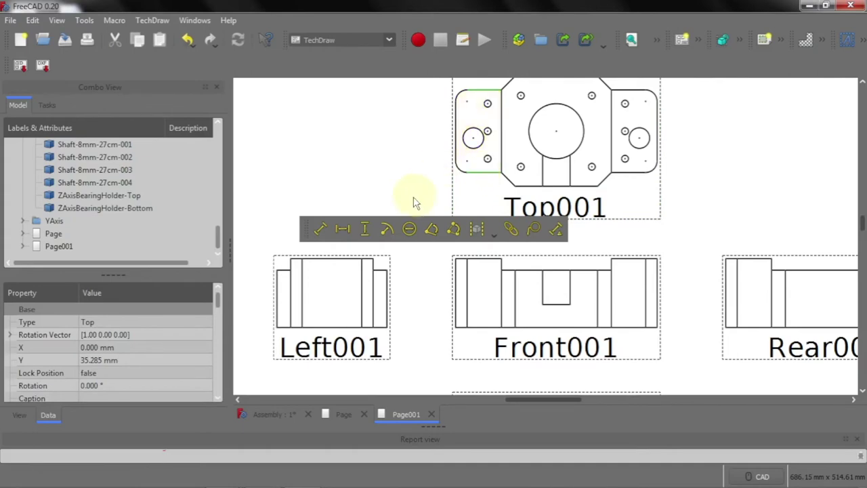
left_click(363, 229)
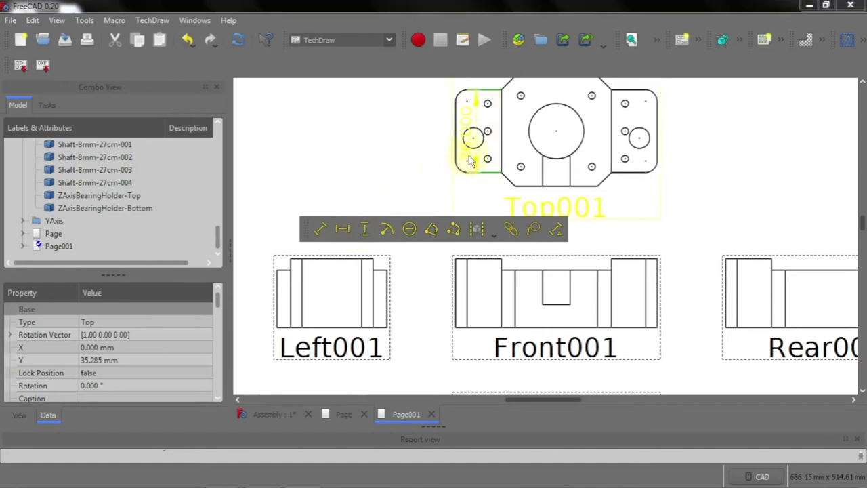
left_click_drag(471, 157, 419, 158)
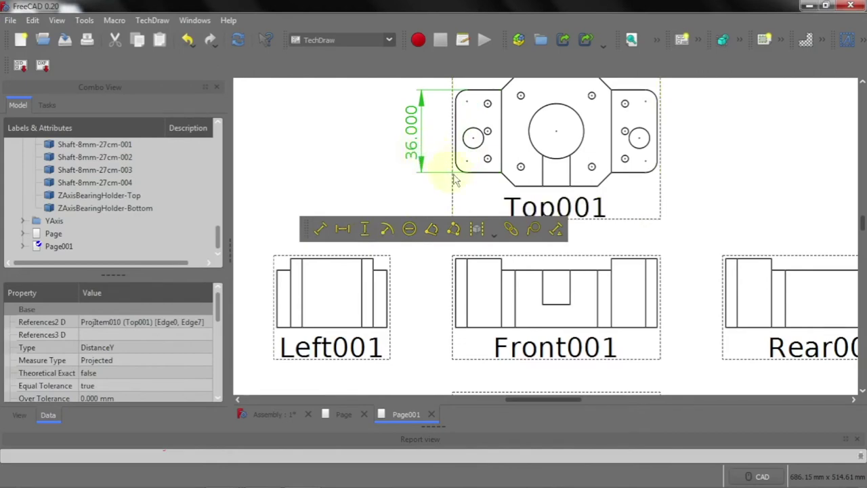
Add a 48.000 horizontal width dimension across the centre block, placed below Top001
left_click(502, 172)
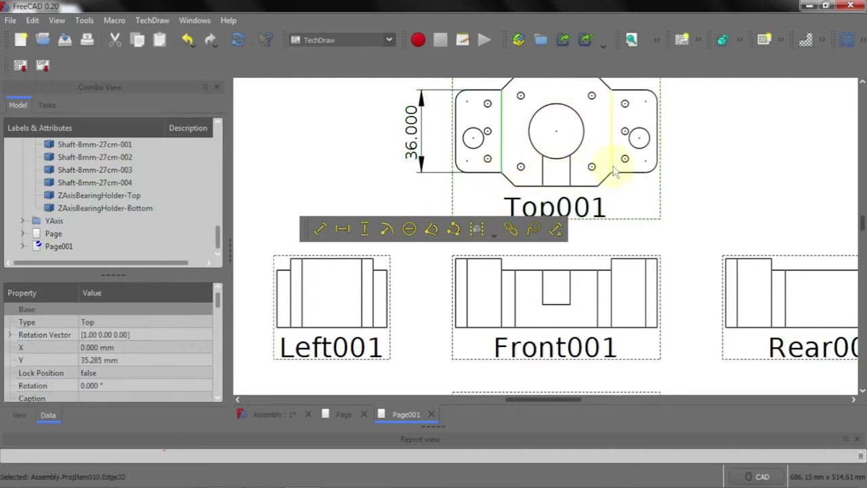
left_click(344, 231)
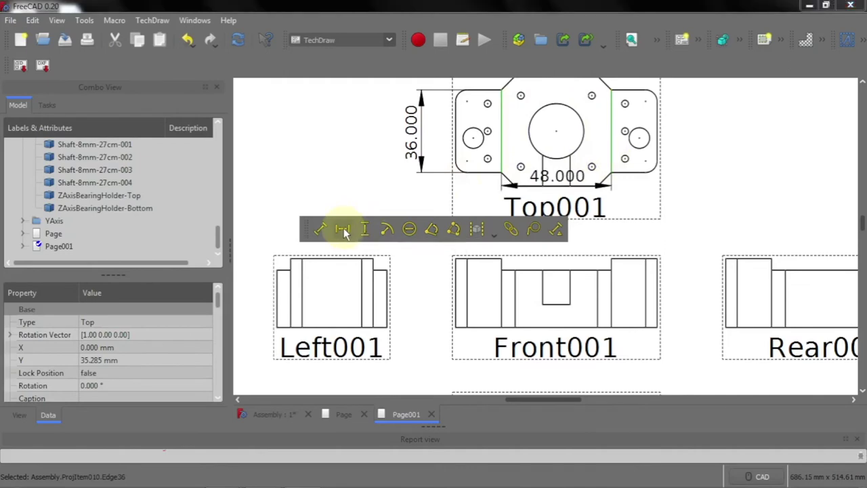
left_click(576, 193)
left_click_drag(575, 193, 576, 193)
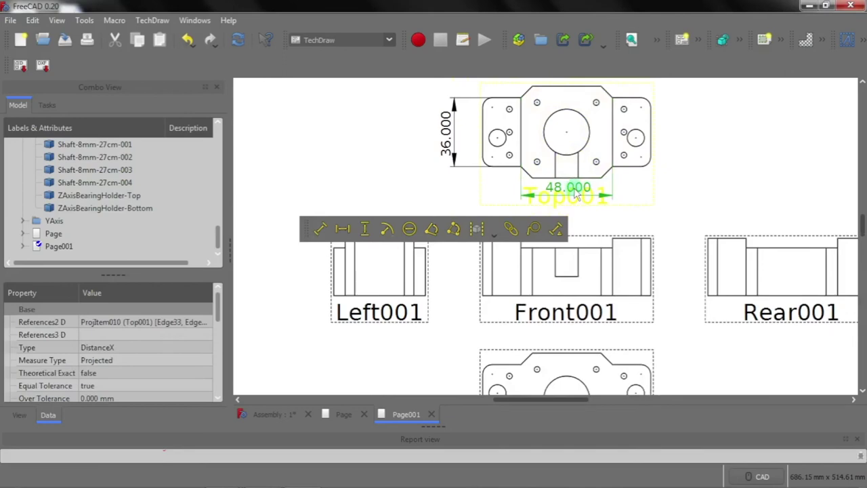
left_click(549, 133)
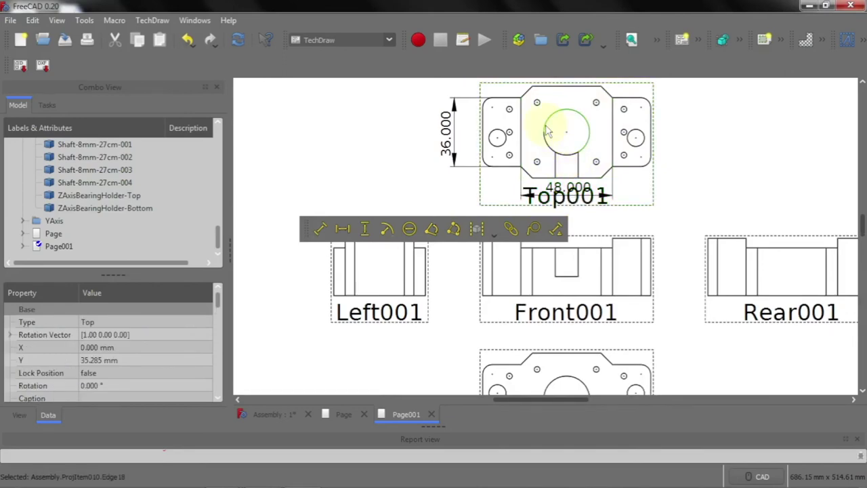
Add a ø24.000 diameter dimension to Top001's central hole, angled diagonally across it
left_click(409, 230)
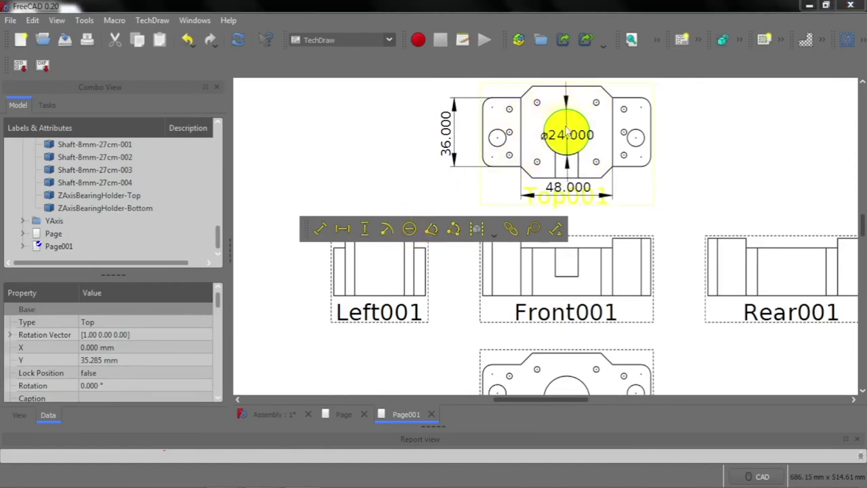
mouse_move(566, 141)
left_mouse_down()
mouse_move(593, 112)
mouse_move(620, 107)
left_mouse_up()
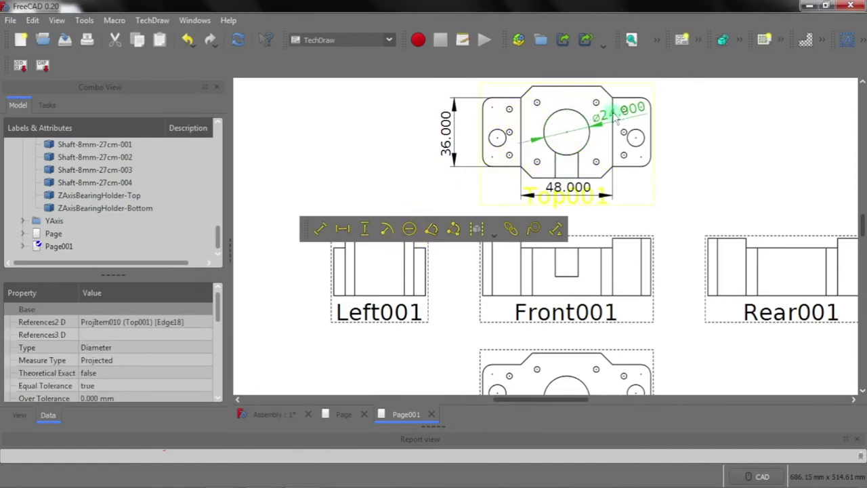
left_click(649, 169)
Add an R5.000 radius dimension to Top001's right rounded corner, with the label outside the view
scroll(649, 170, "up", 2)
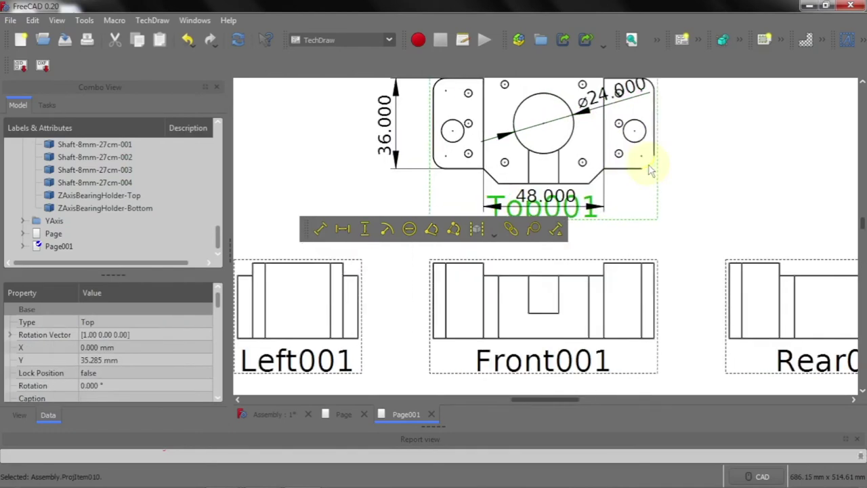
left_click(653, 164)
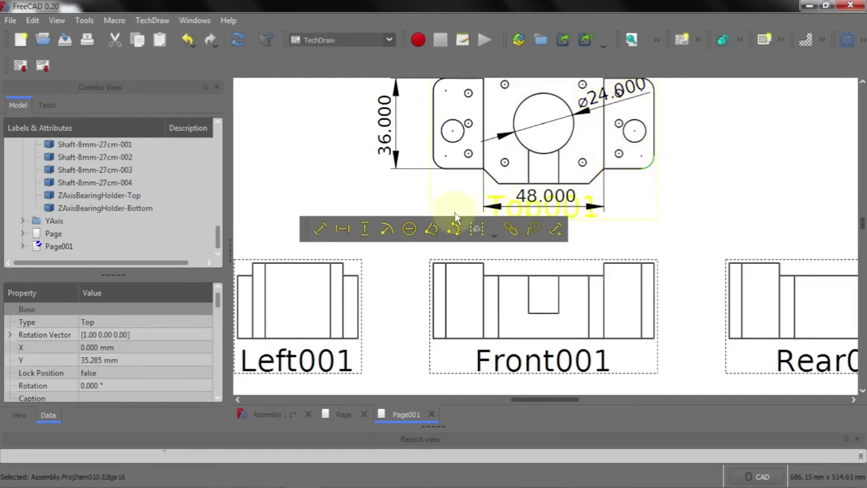
left_click(387, 232)
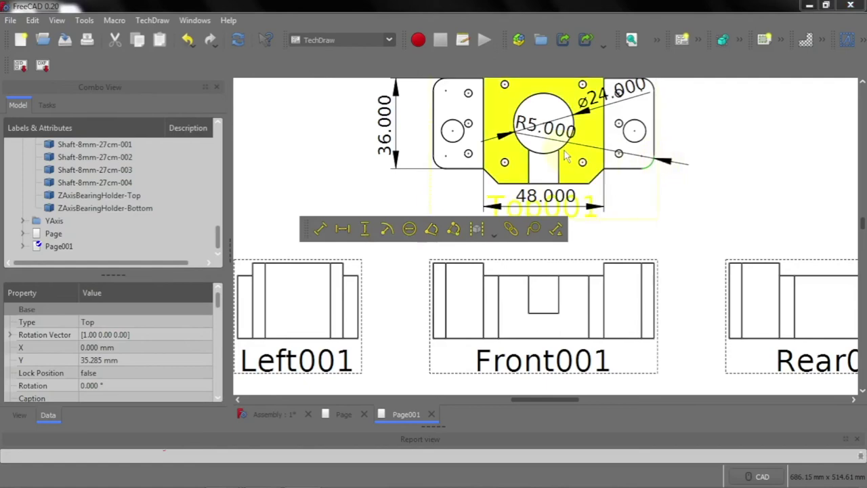
left_click_drag(584, 141, 713, 178)
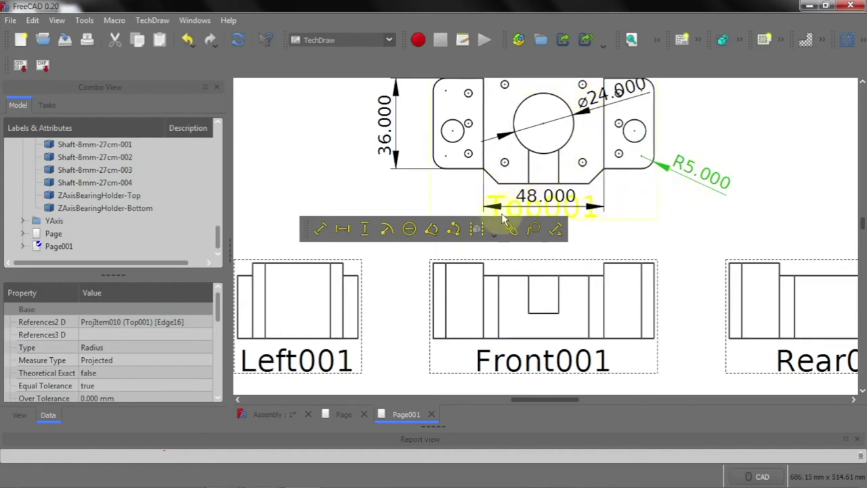
left_click(478, 175)
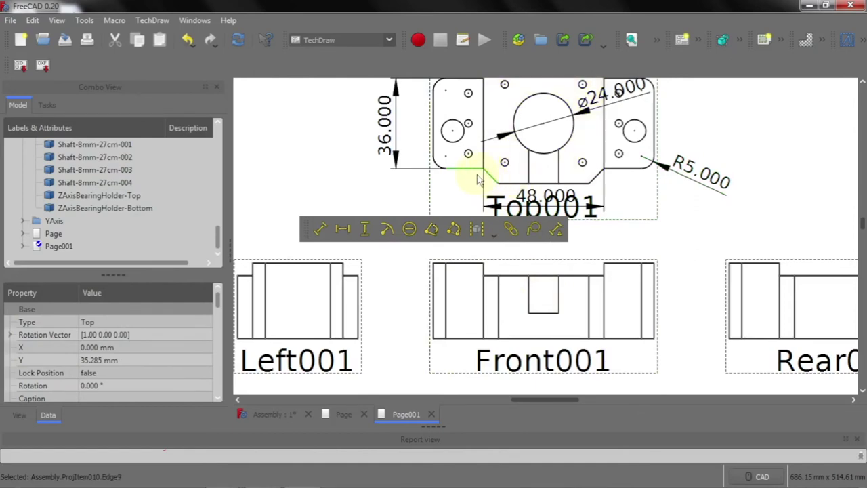
Dimension the 135.000° angle at Top001's slanted lower-left corner and place it just below the view
left_click(433, 231)
scroll(491, 132, "down", 1)
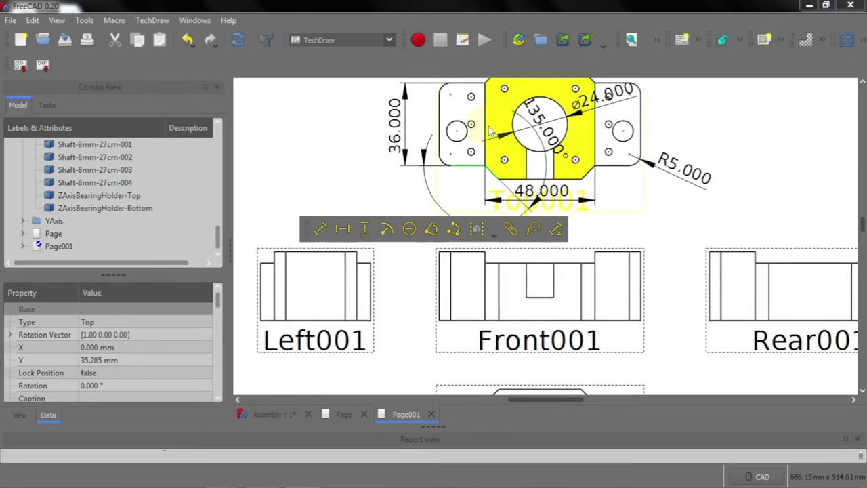
scroll(491, 132, "down", 1)
scroll(505, 146, "down", 1)
mouse_move(526, 129)
left_mouse_down()
mouse_move(506, 165)
mouse_move(468, 187)
left_mouse_up()
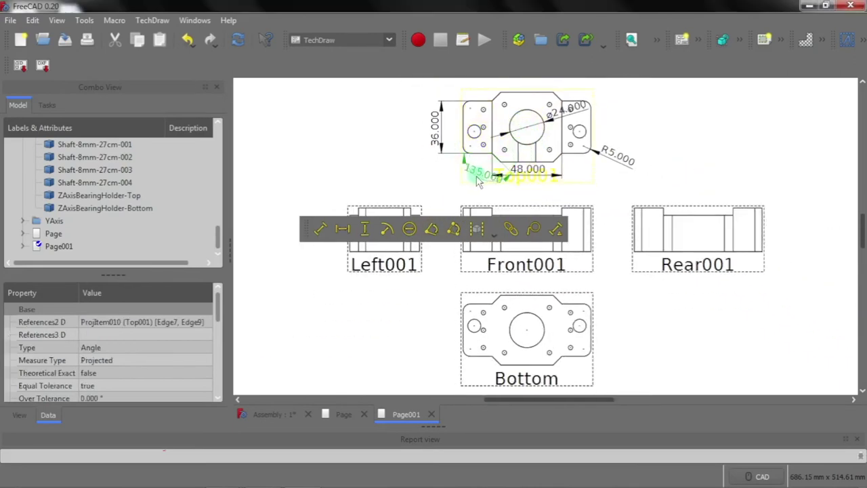
left_click_drag(467, 187, 471, 185)
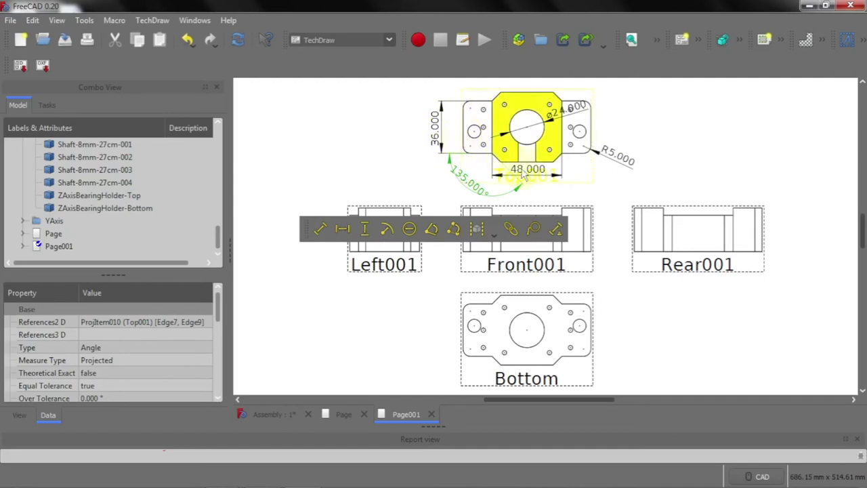
left_click(613, 155)
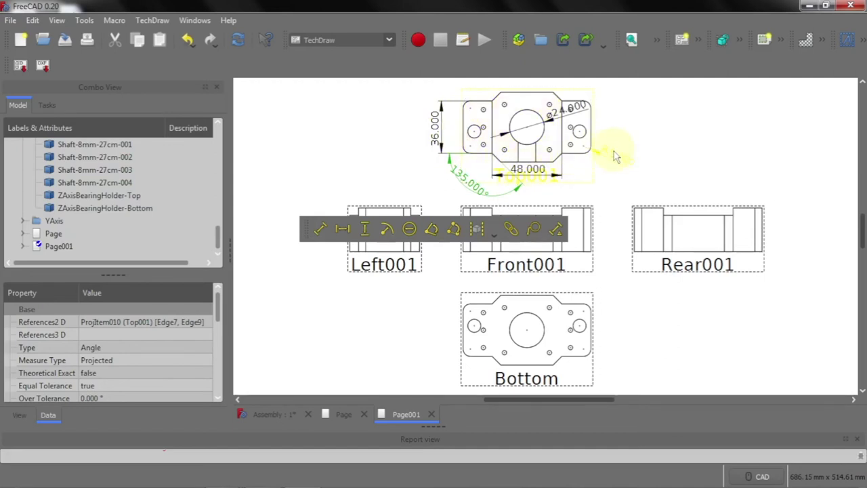
left_click(558, 127)
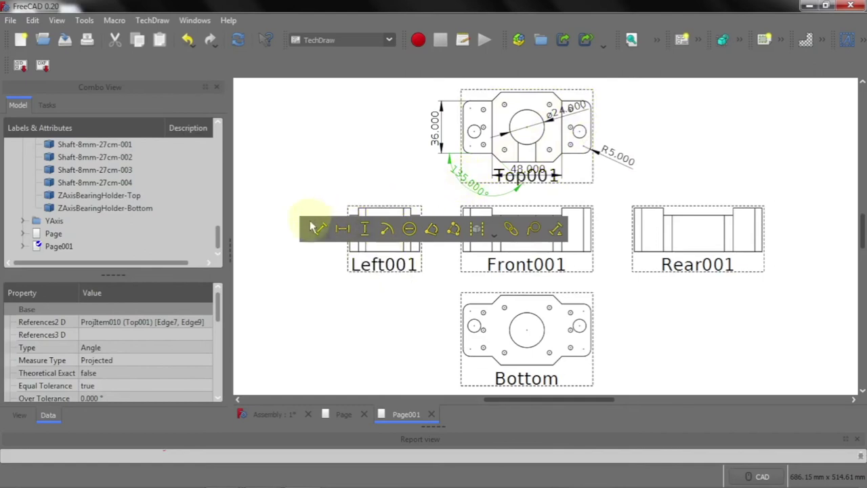
Dock the floating TechDraw dimension toolbar into the second toolbar row
mouse_move(305, 228)
left_mouse_down()
mouse_move(305, 208)
mouse_move(227, 68)
left_mouse_up()
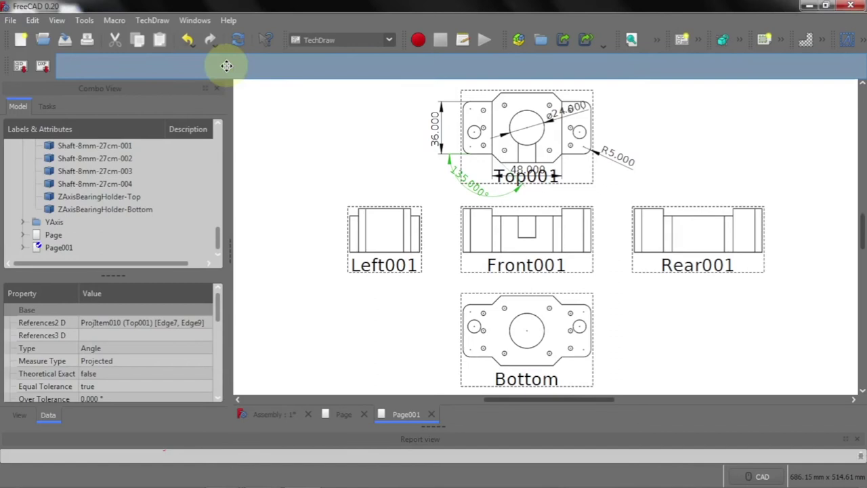
left_click_drag(227, 67, 227, 64)
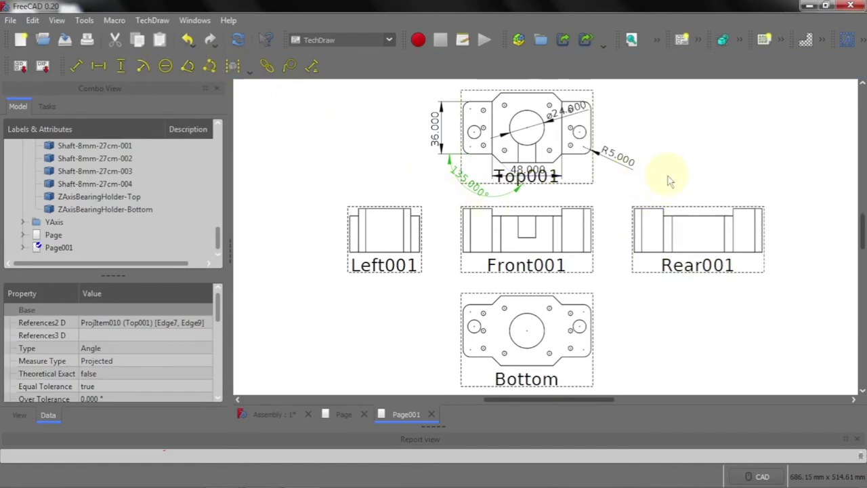
scroll(637, 189, "down", 1)
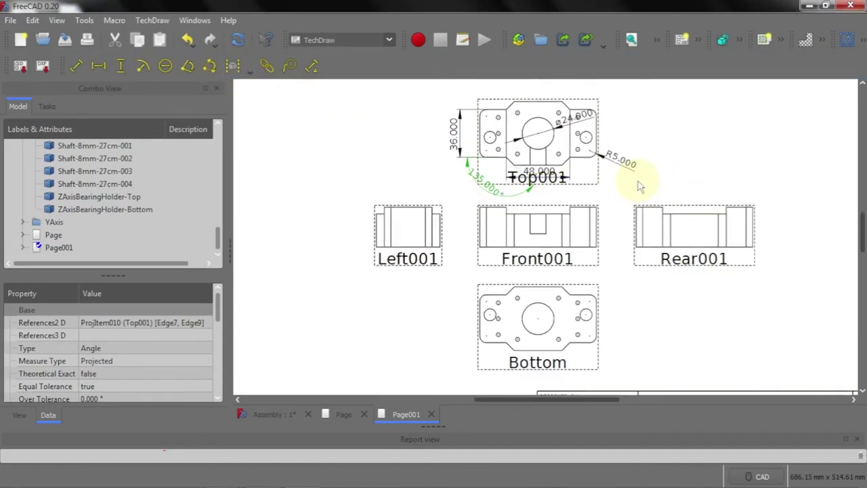
scroll(639, 185, "down", 1)
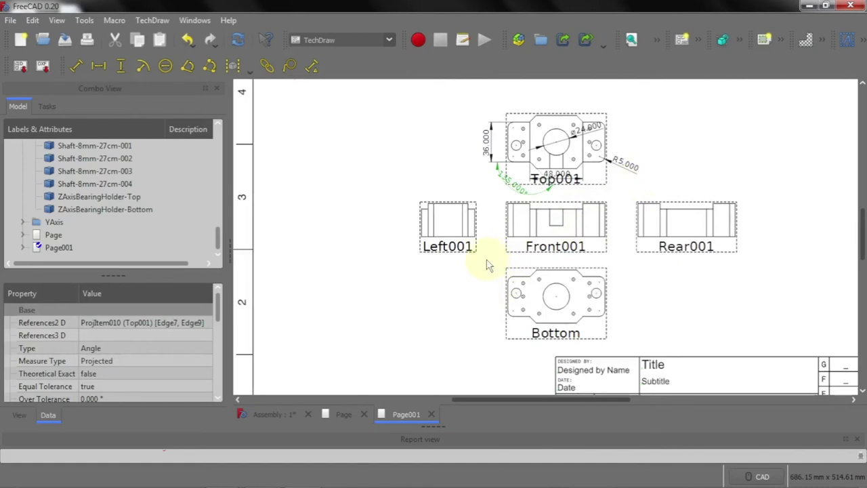
Compare the original Page drawing with Page001, then review the full Page001 sheet
left_click(350, 414)
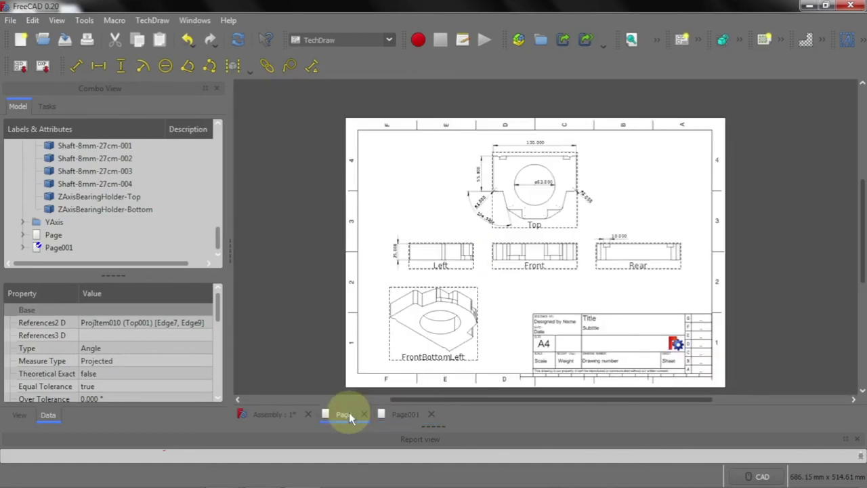
left_click(408, 415)
scroll(535, 204, "down", 1)
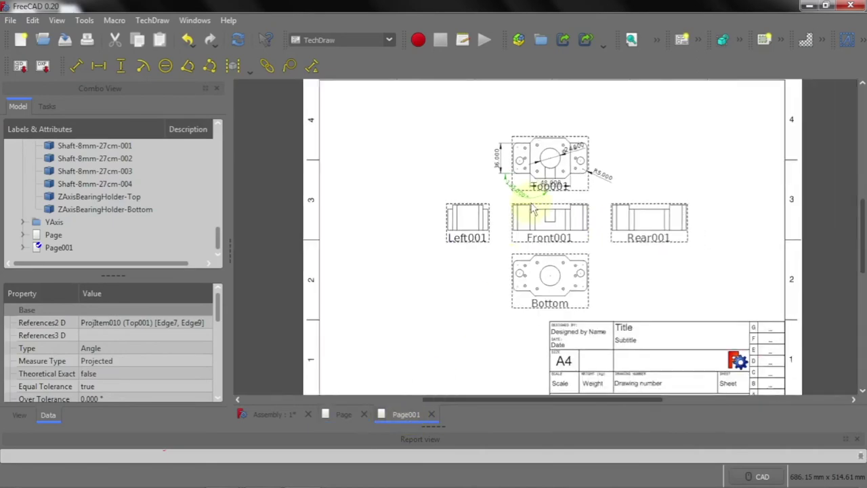
scroll(533, 210, "down", 1)
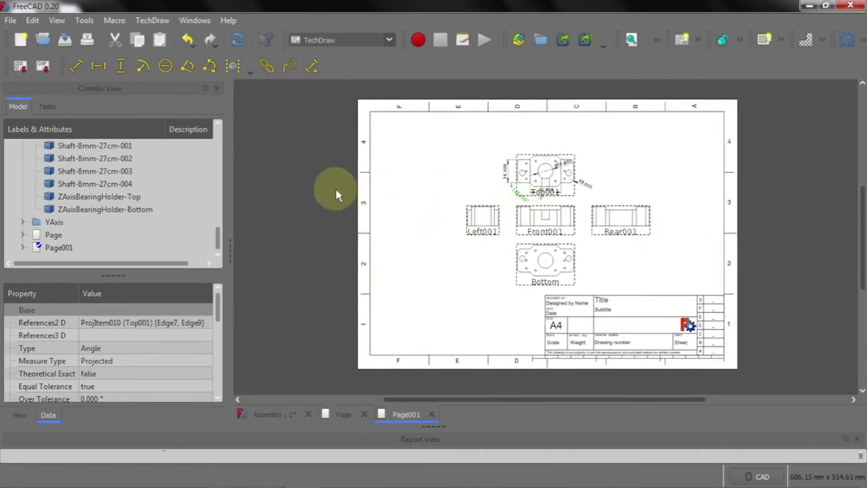
left_click(331, 186)
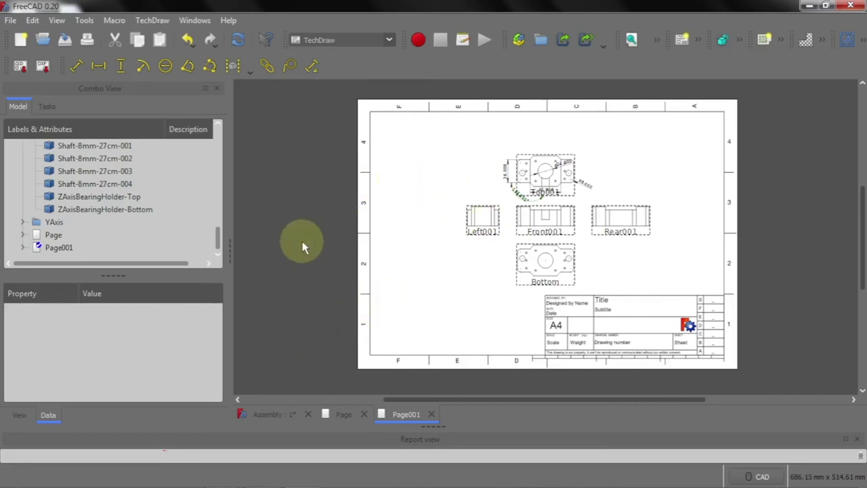
Insert a new default A4 drawing page, Page002
left_click(153, 21)
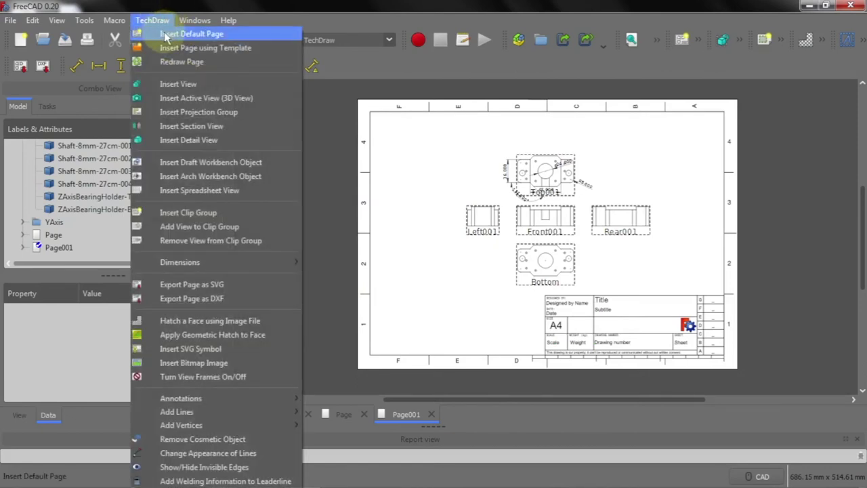
left_click(166, 38)
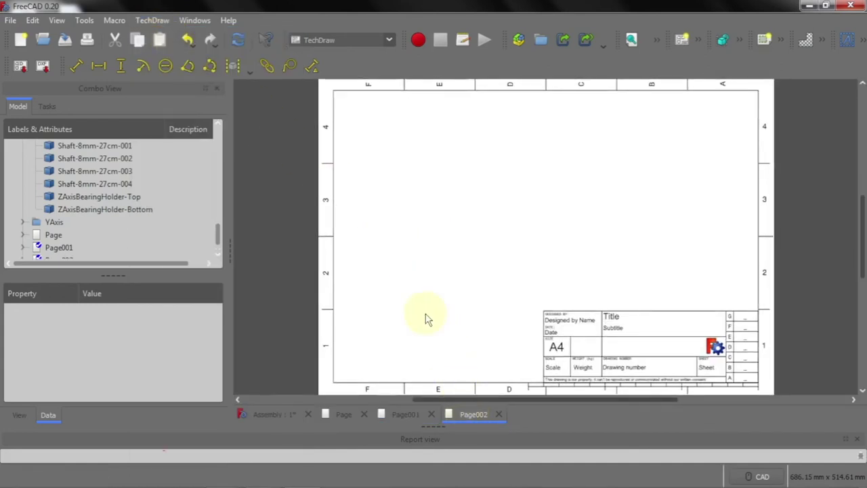
left_click_drag(219, 226, 218, 238)
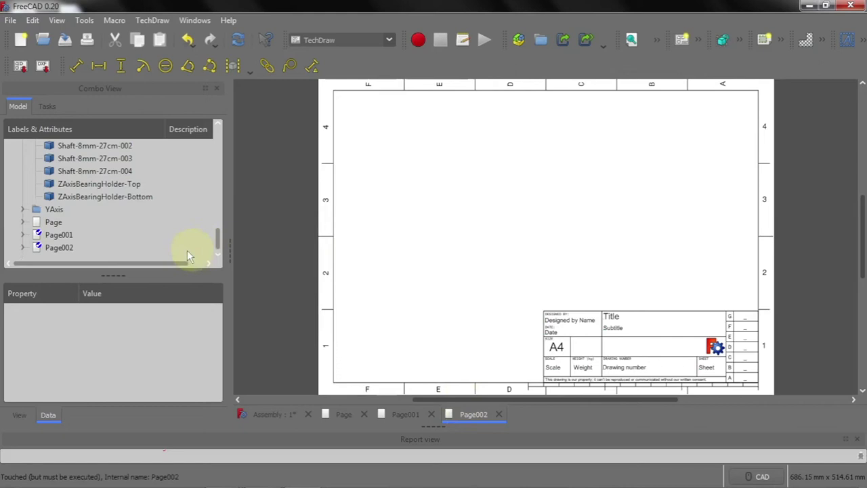
Set Page002's projection type to Third Angle
left_click(77, 252)
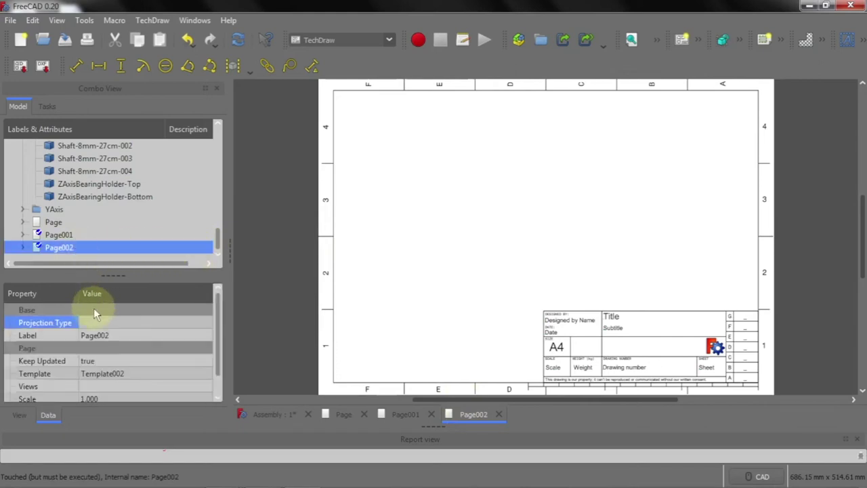
left_click(95, 325)
left_click(202, 321)
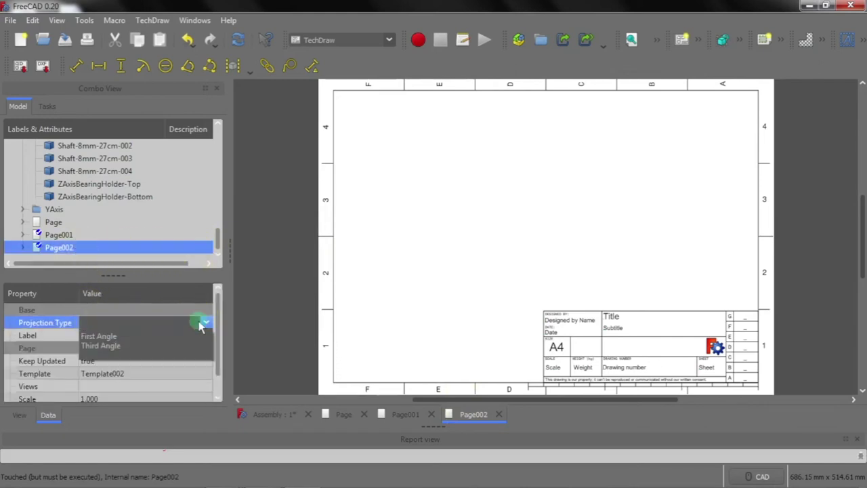
left_click(120, 342)
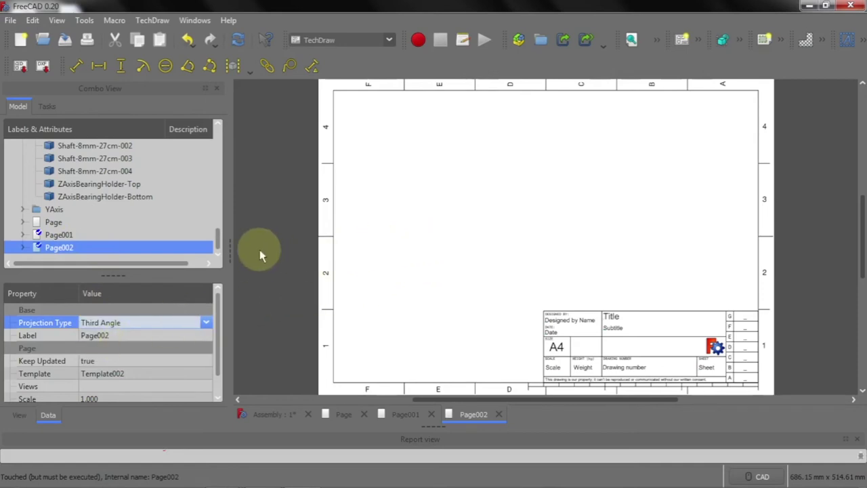
In the 3D assembly, orbit the view and select the right-hand frame side plate
left_click(275, 415)
scroll(424, 139, "down", 3)
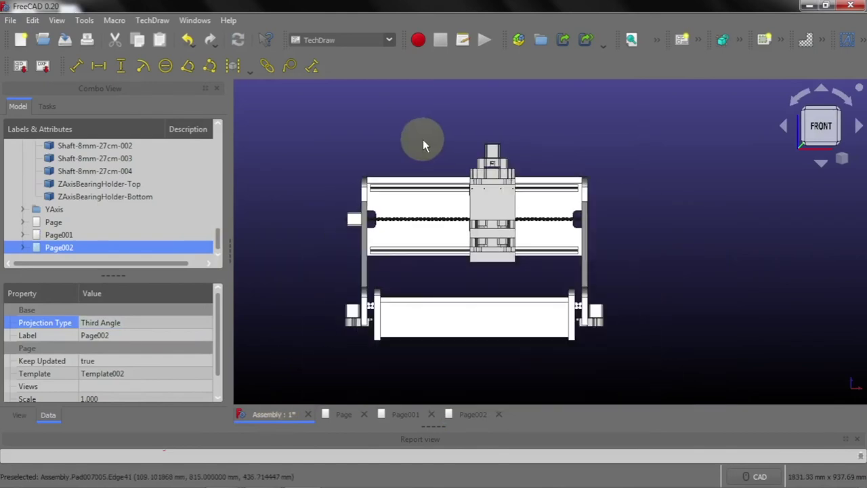
mouse_move(662, 261)
middle_mouse_down()
mouse_move(653, 243)
mouse_move(615, 269)
mouse_move(580, 251)
middle_mouse_up()
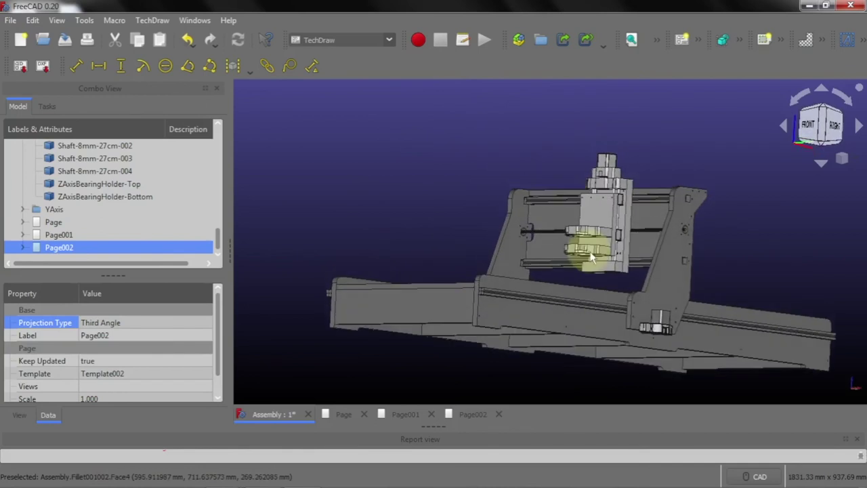
left_click(675, 279)
left_click(674, 279)
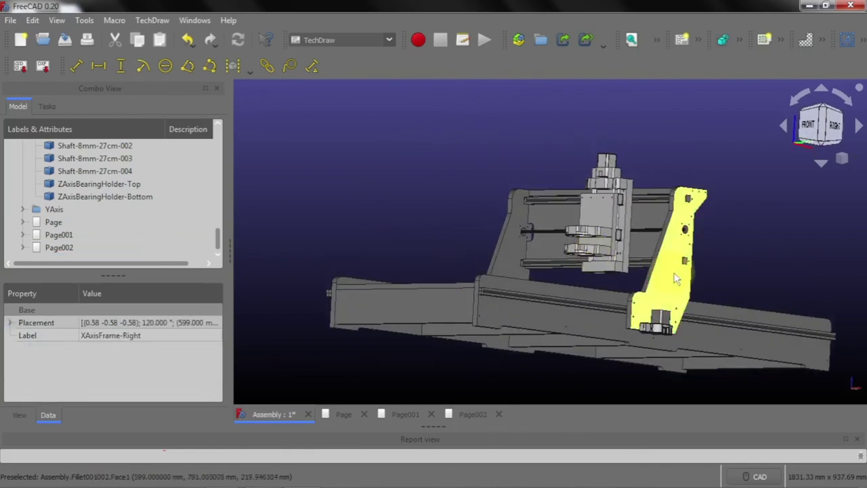
left_click(695, 261)
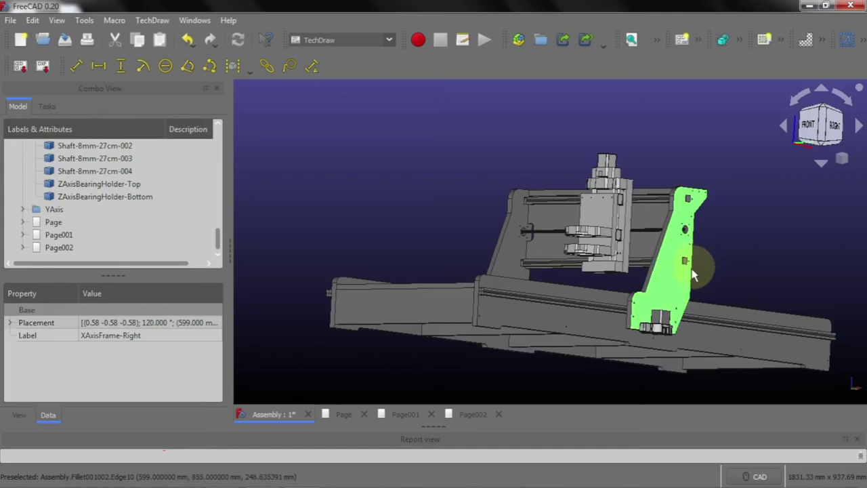
left_click(625, 324)
left_click(700, 184)
left_click(683, 263)
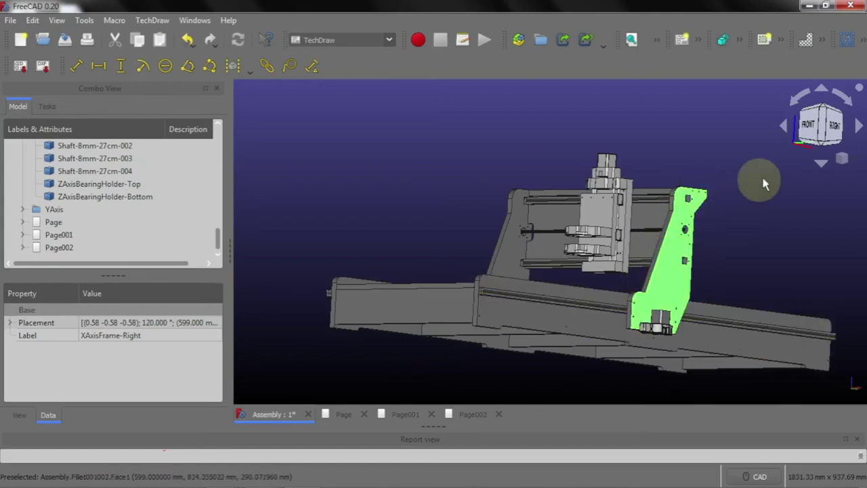
View the assembly from the right, reselect XAxisFrame-Right, then return to Page002's TechDraw menu
left_click(835, 127)
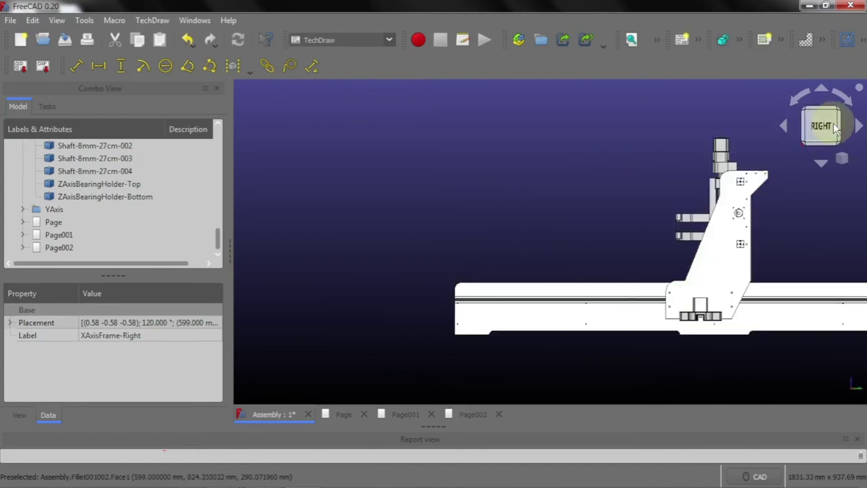
scroll(542, 227, "down", 1)
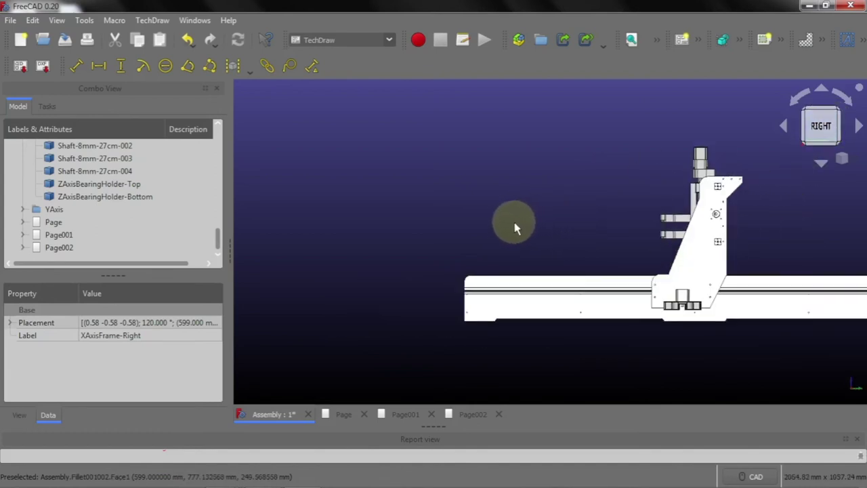
scroll(536, 227, "down", 1)
scroll(702, 236, "up", 2)
scroll(702, 236, "up", 2)
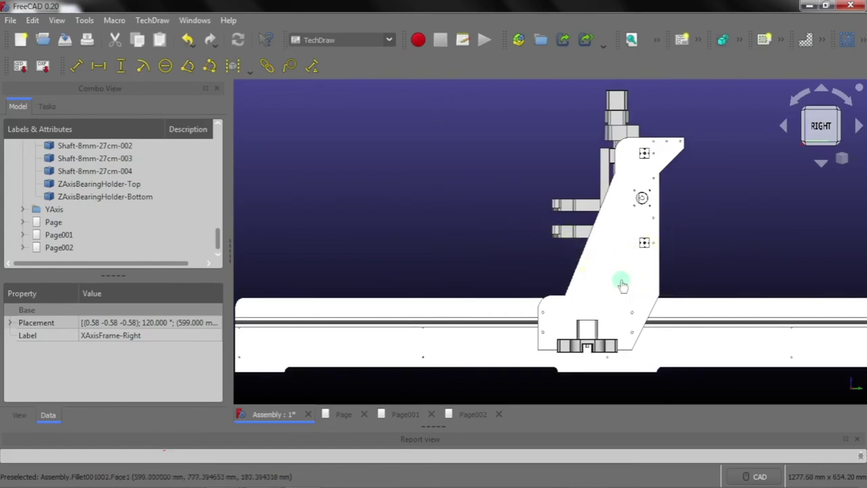
left_click(764, 224)
left_click(613, 263)
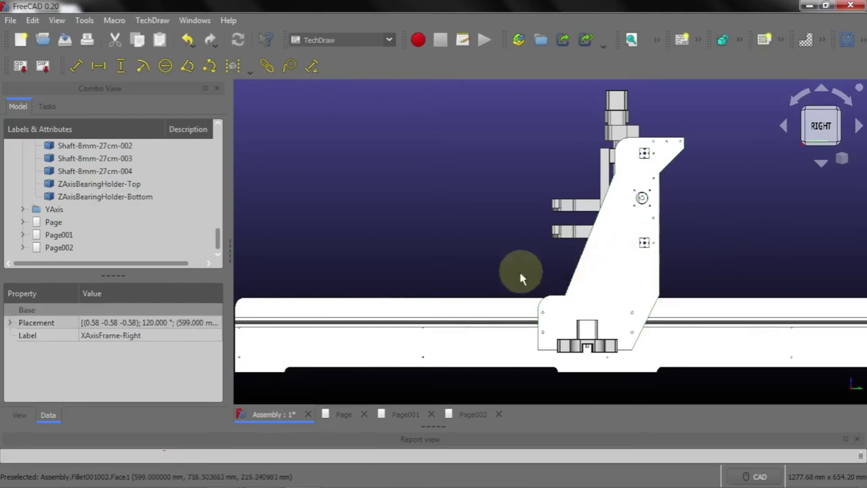
left_click(472, 415)
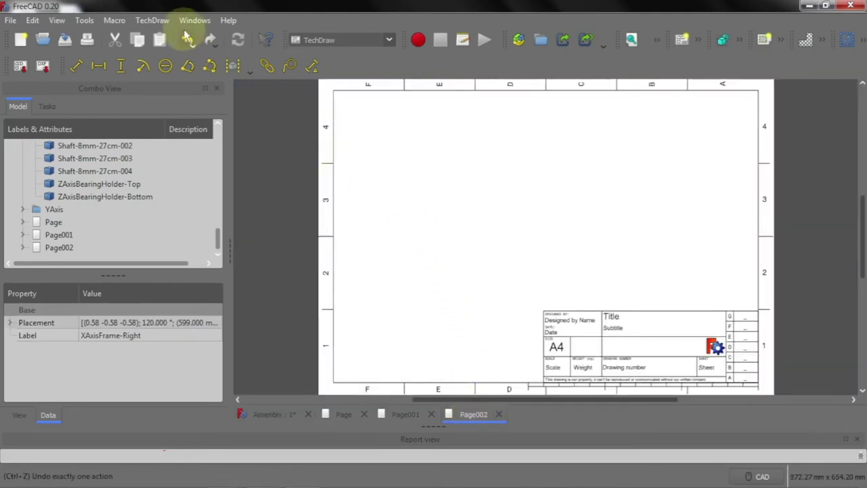
left_click(153, 20)
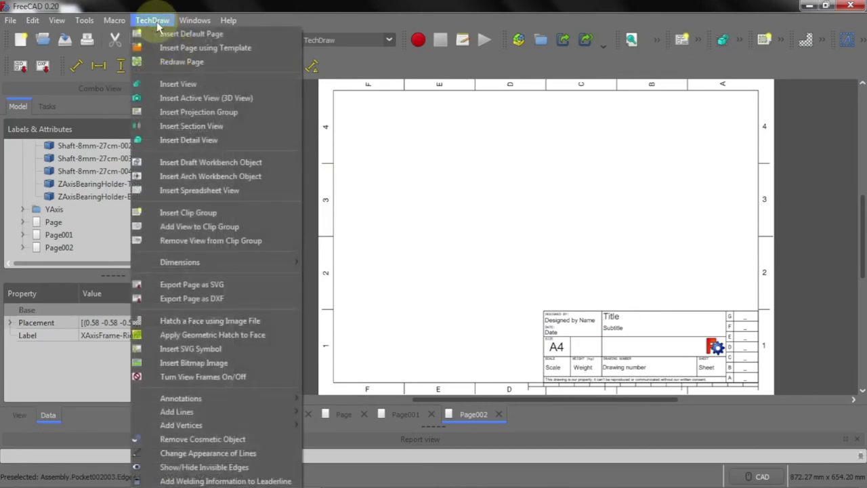
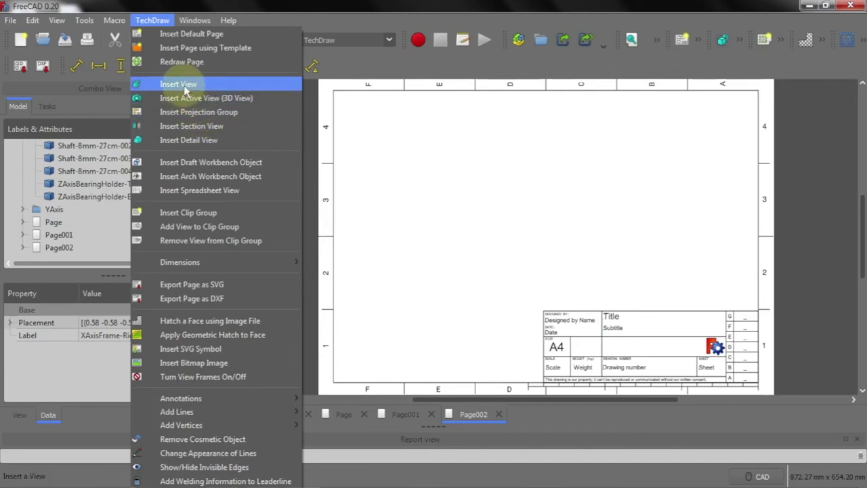
Insert a drawing view of the XAxisFrame-Right part onto Page002
left_click(184, 87)
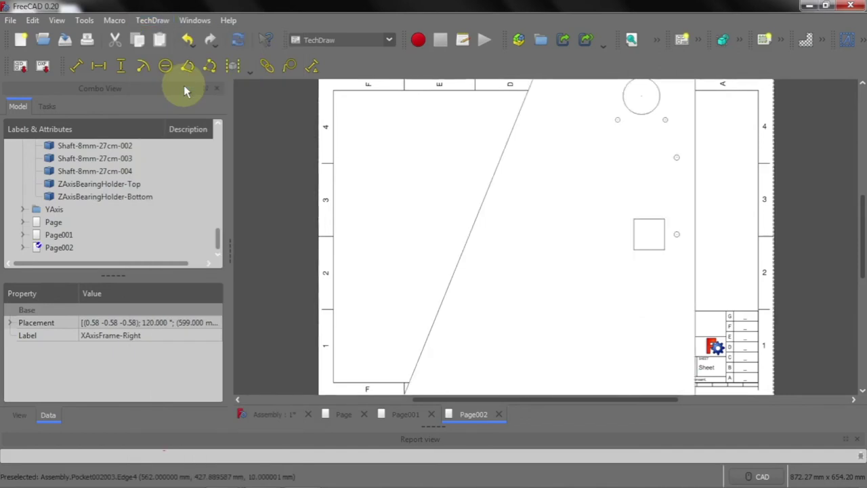
scroll(573, 212, "down", 2)
scroll(573, 212, "down", 1)
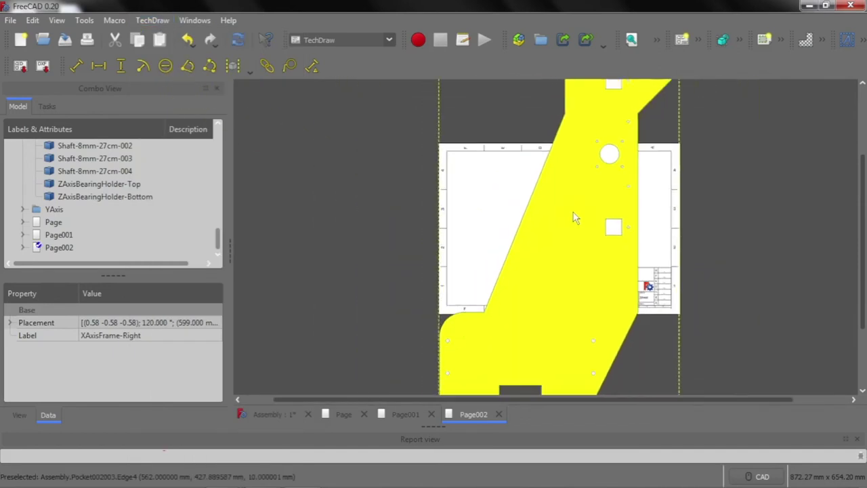
scroll(573, 212, "down", 1)
scroll(573, 212, "down", 1)
scroll(573, 212, "down", 1)
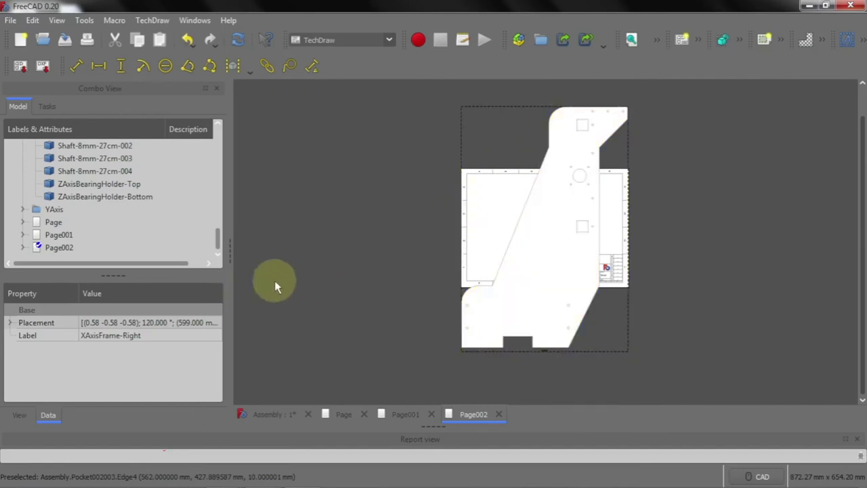
Set the new view's Rotation property to 90 degrees
left_click(559, 258)
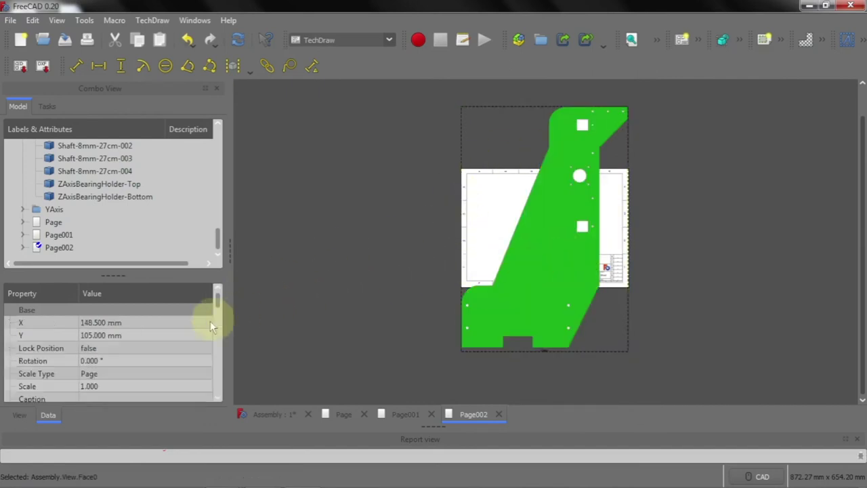
left_click(101, 364)
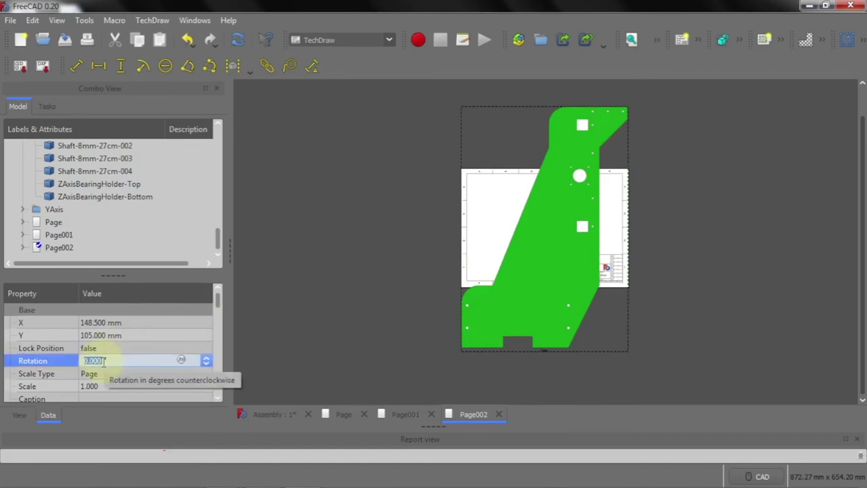
type("90")
left_click(103, 349)
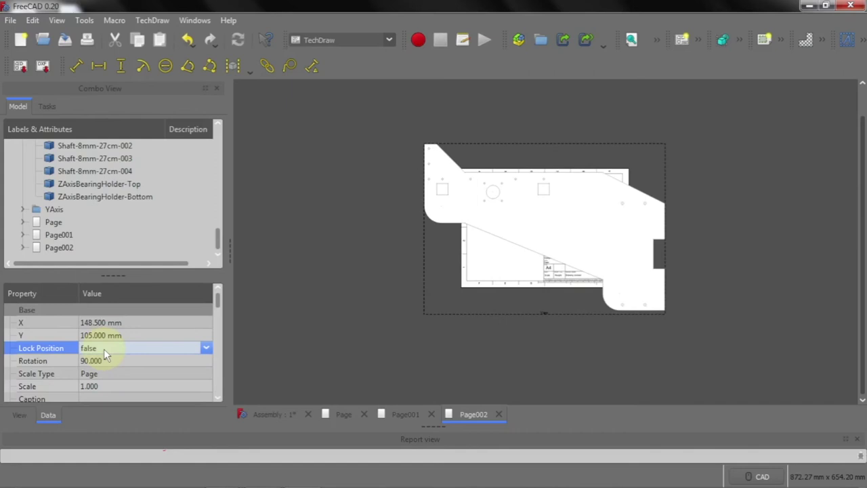
left_click(99, 388)
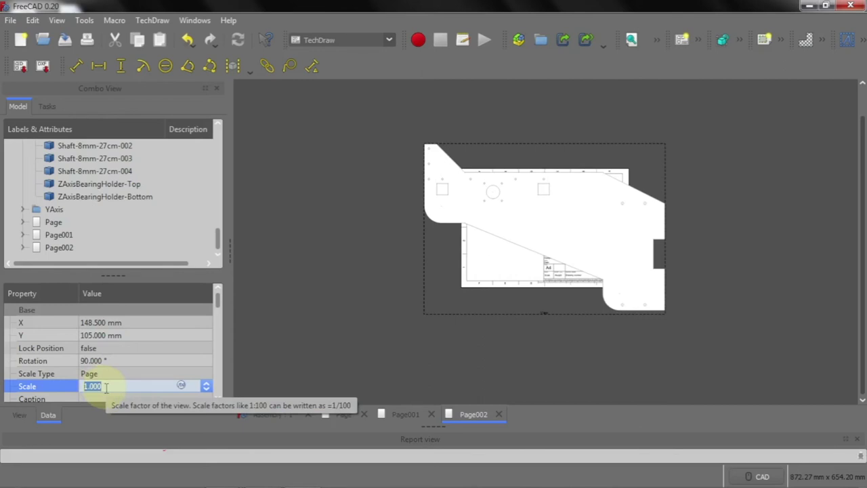
Set the view scale to 0.6 and recompute, then reduce it to 0.4 and recompute again
type("0.6")
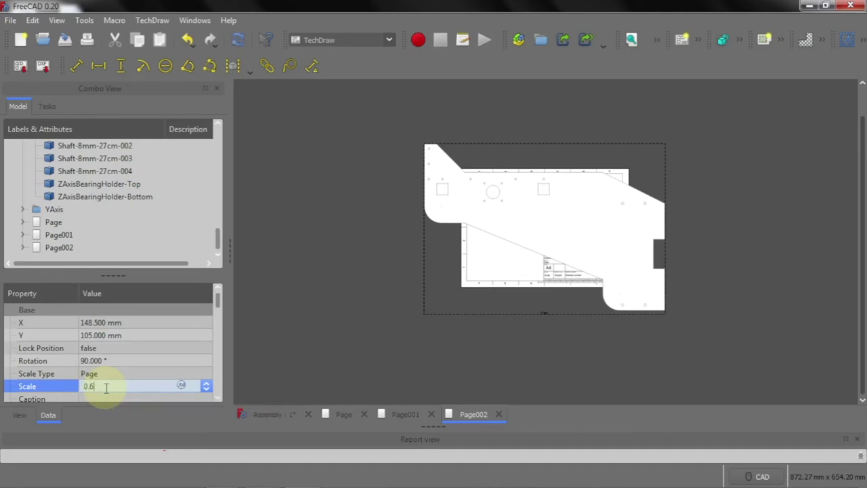
left_click(104, 370)
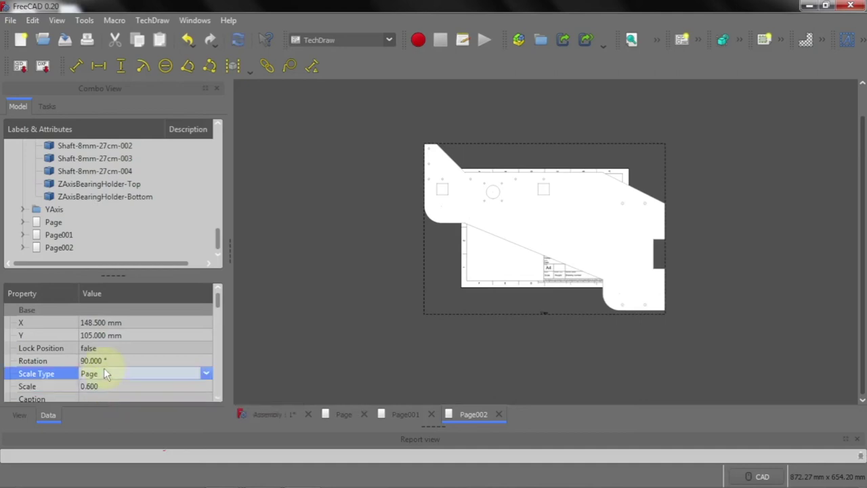
left_click(240, 39)
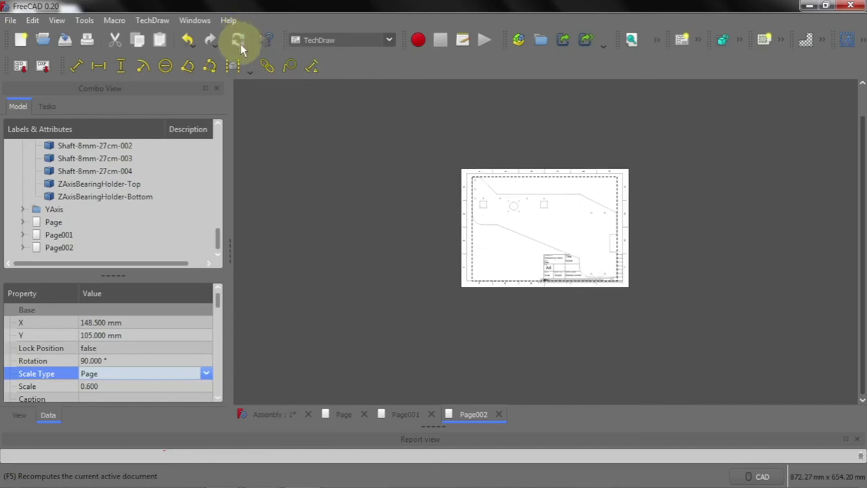
left_click(111, 386)
type("0.4")
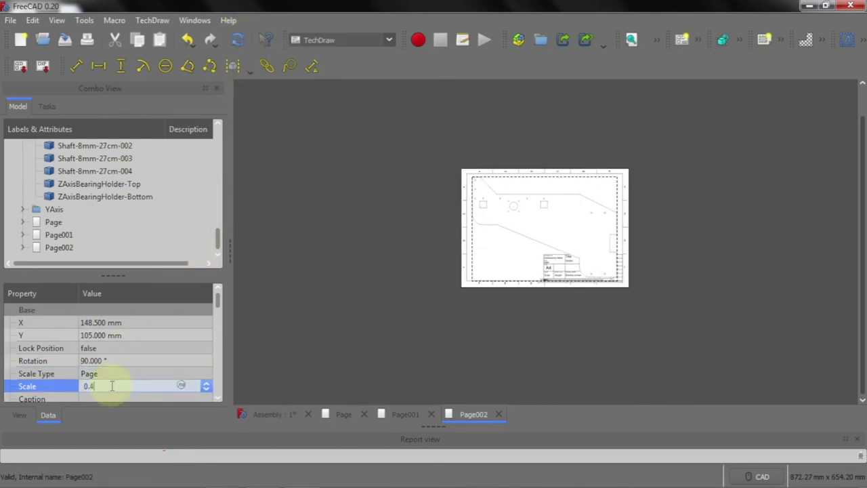
left_click(107, 373)
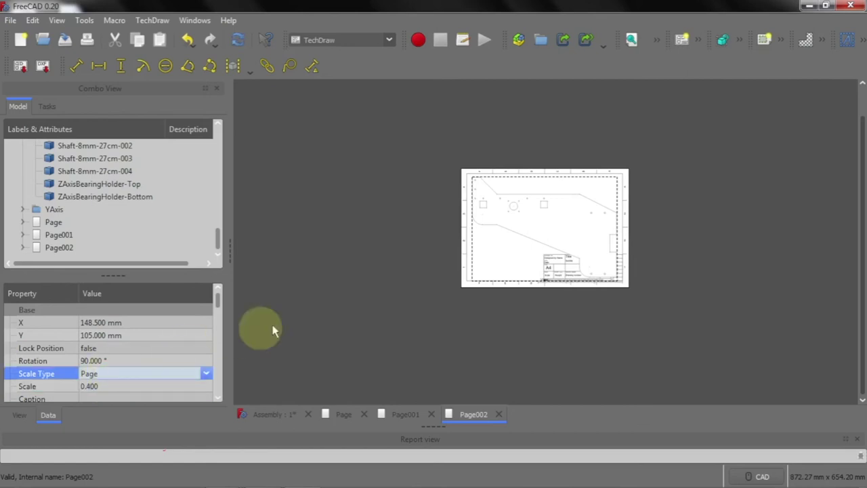
left_click(238, 44)
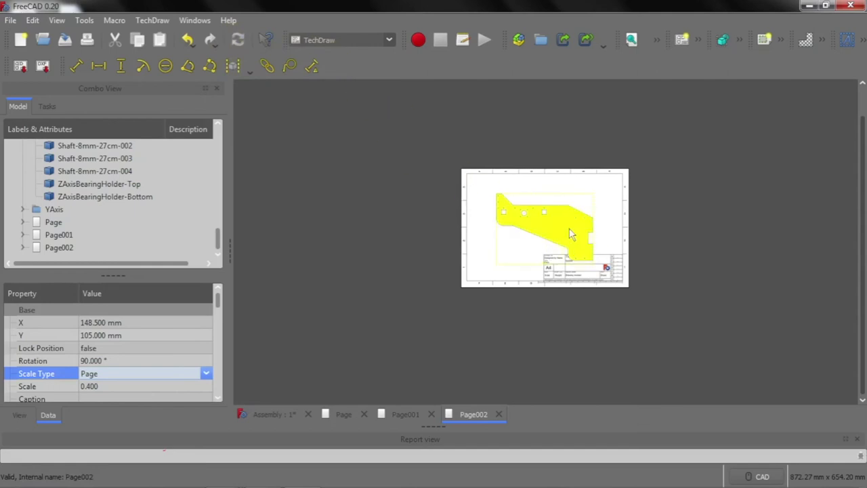
Drag the view up to about X 146.294 mm, Y 128.002 mm, clear of the title block
scroll(571, 233, "up", 2)
scroll(569, 232, "up", 1)
scroll(570, 232, "up", 1)
scroll(569, 232, "up", 1)
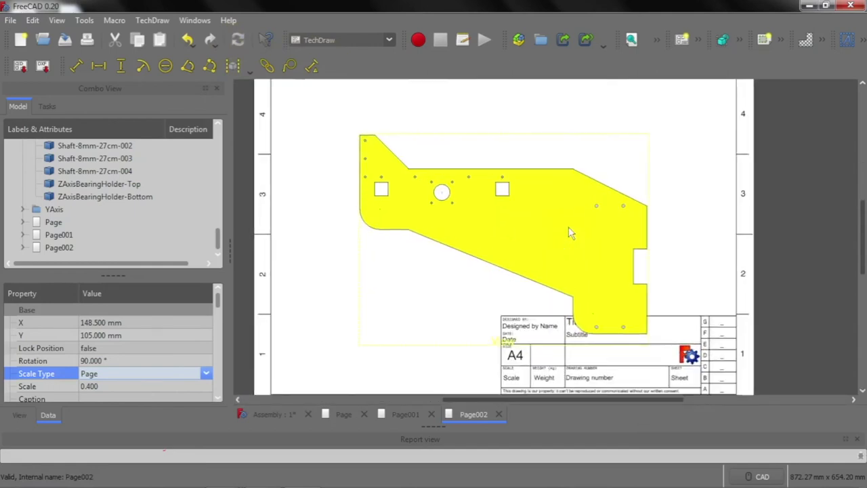
scroll(569, 232, "up", 2)
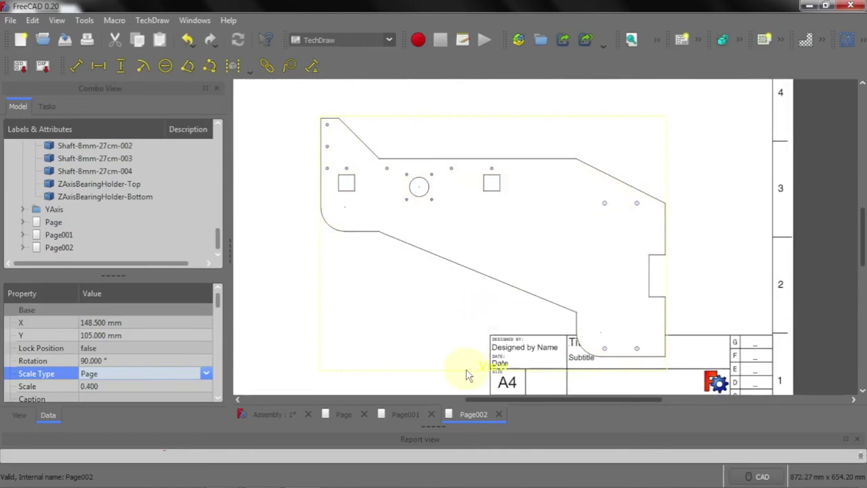
left_click(465, 357)
left_click_drag(465, 357, 461, 319)
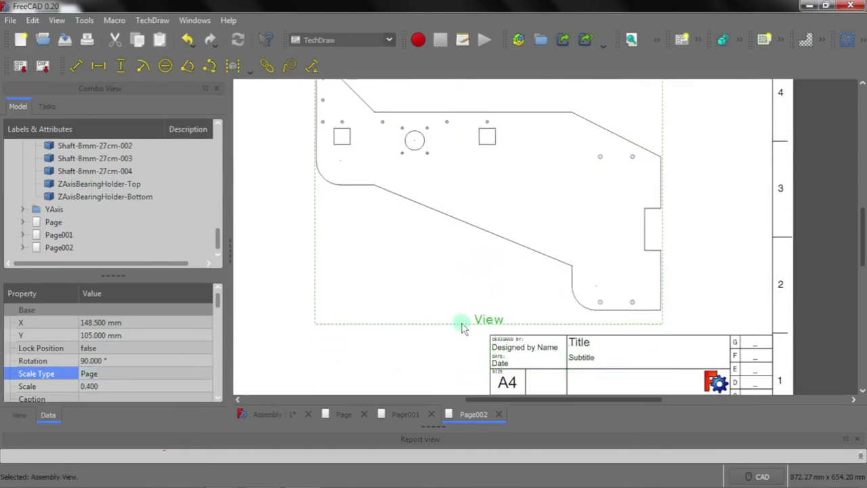
scroll(505, 344, "down", 1)
scroll(498, 346, "down", 1)
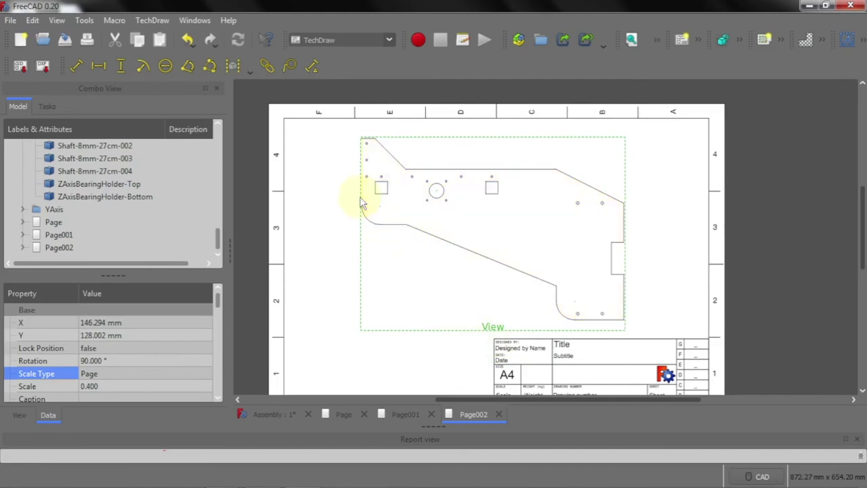
left_click(666, 182)
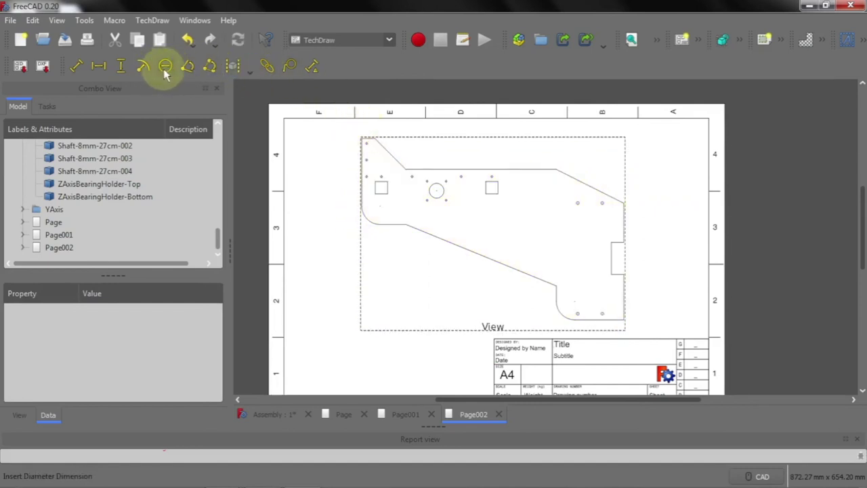
Float the TechDraw Dimensions toolbar over the drawing area
left_click_drag(70, 66, 207, 88)
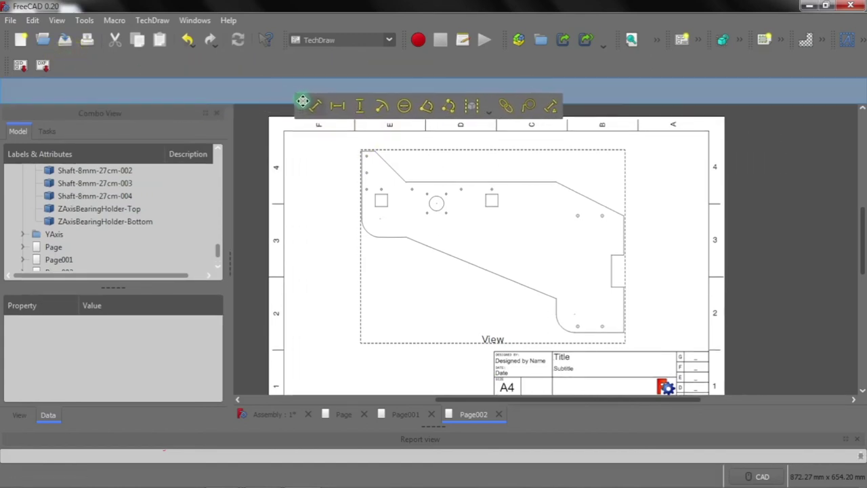
mouse_move(207, 88)
left_mouse_down()
mouse_move(302, 100)
mouse_move(287, 172)
left_mouse_up()
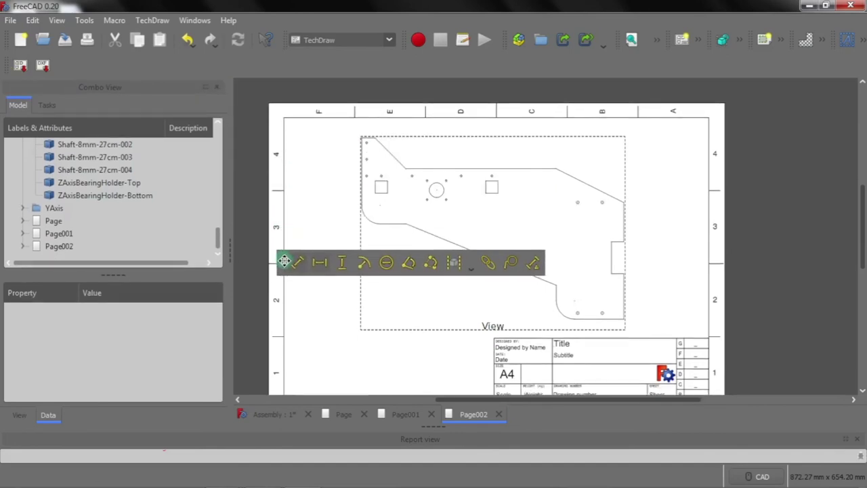
left_click_drag(287, 172, 290, 261)
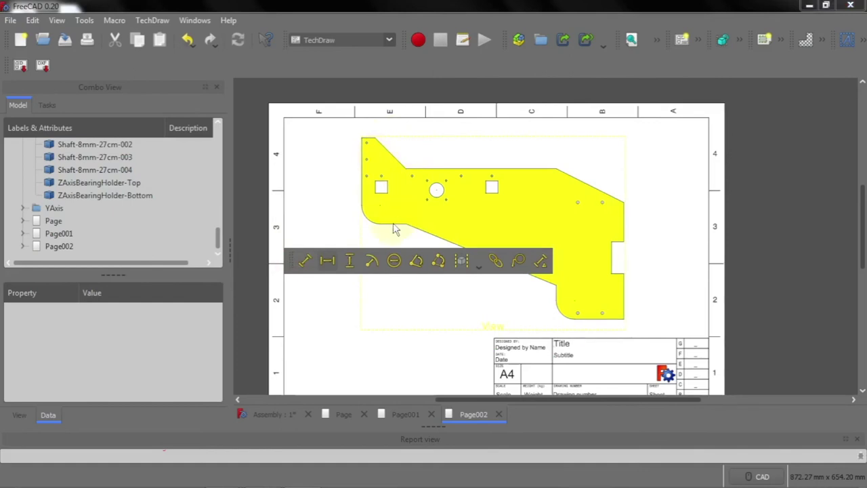
Select the part's upper-left top edge and its lower edge for dimensioning
scroll(372, 136, "up", 3)
scroll(369, 139, "down", 1)
scroll(366, 142, "up", 1)
scroll(366, 141, "up", 1)
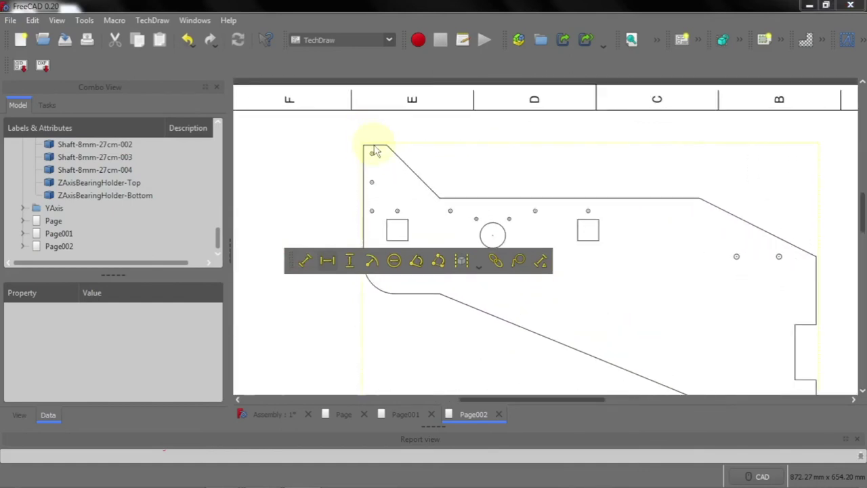
left_click(376, 151)
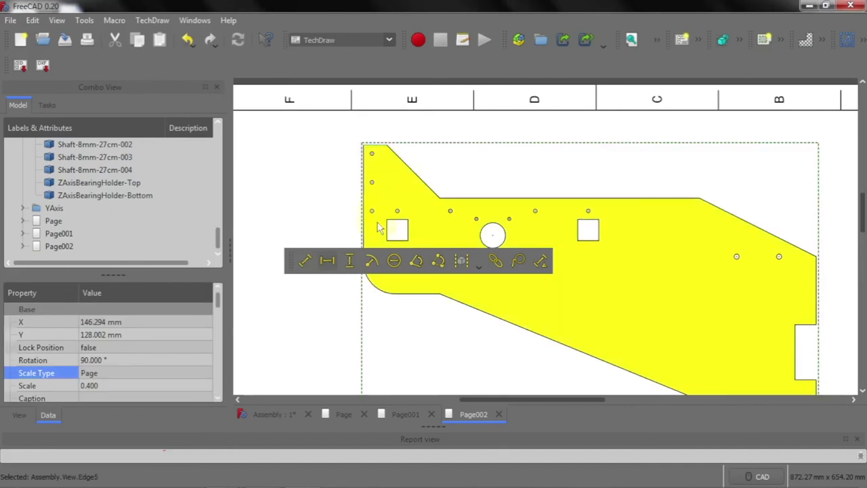
left_click(403, 295)
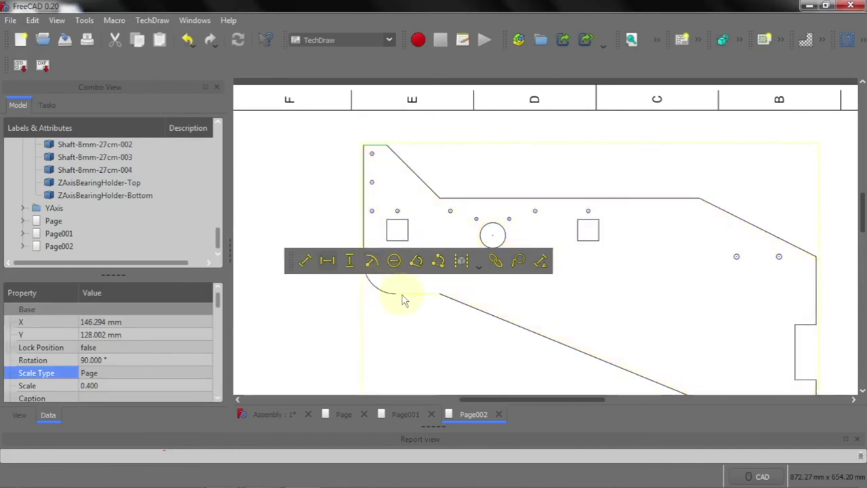
Add a 140.000 vertical dimension between the two edges, placed left of the part
left_click(347, 262)
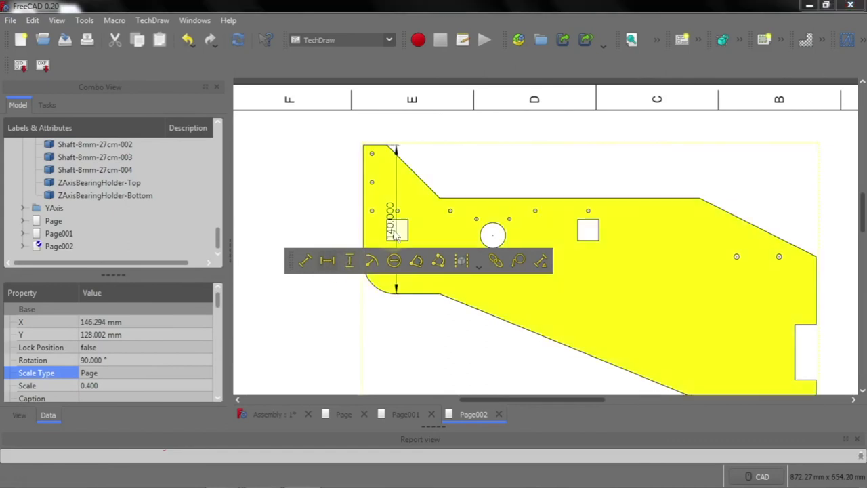
mouse_move(394, 217)
left_mouse_down()
mouse_move(334, 222)
mouse_move(331, 213)
left_mouse_up()
left_click(397, 194)
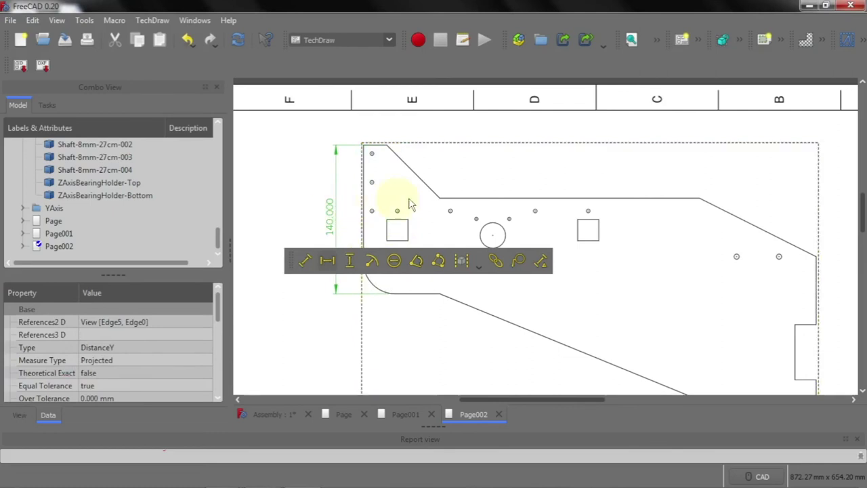
Give the long top edge a 245.000 horizontal dimension
left_click(474, 198)
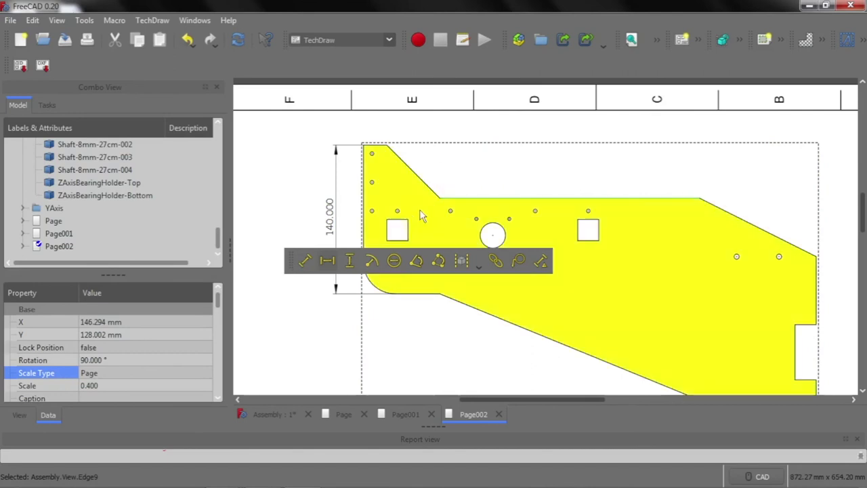
left_click(328, 262)
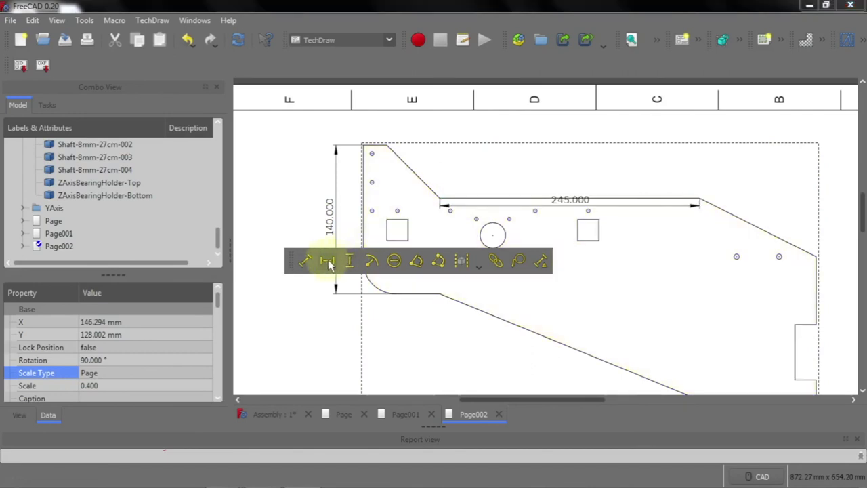
key("ctrl+z")
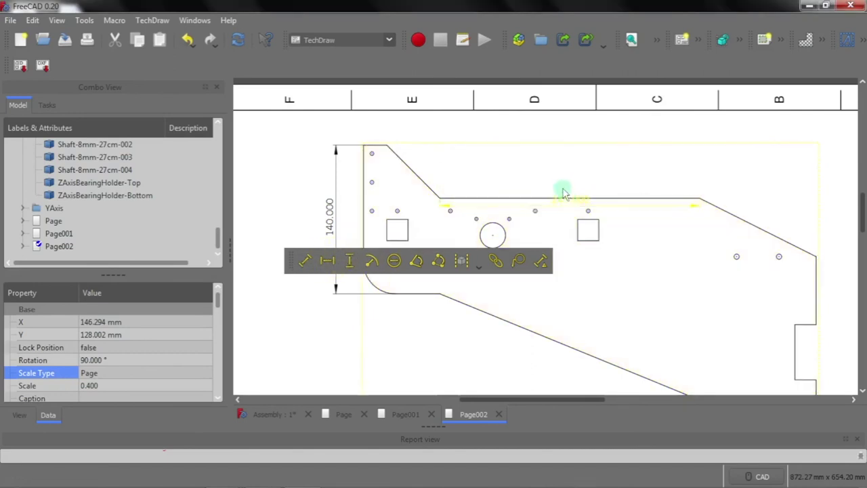
key("ctrl+y")
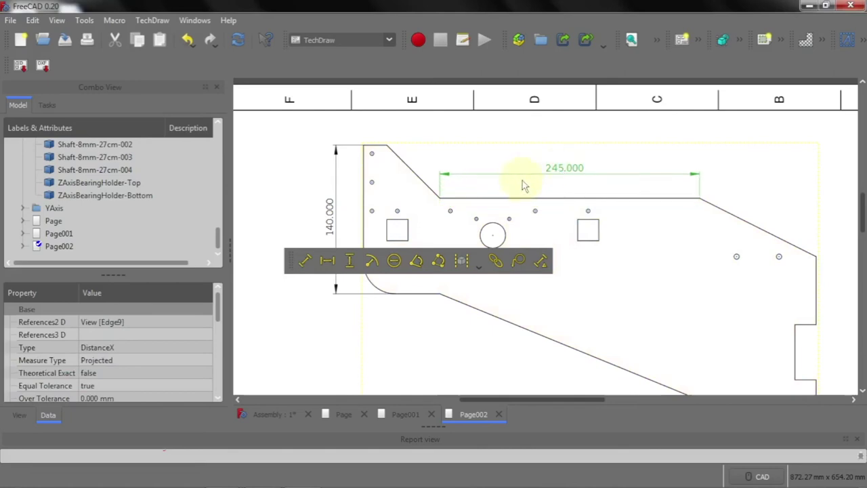
scroll(465, 162, "down", 1)
scroll(464, 163, "down", 1)
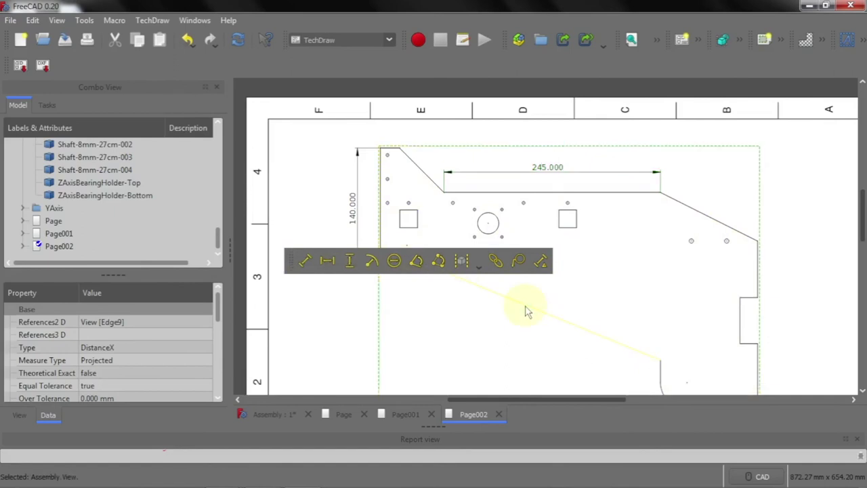
Add a 264.622 length dimension to the slanted lower edge, moved off the outline
left_click(527, 312)
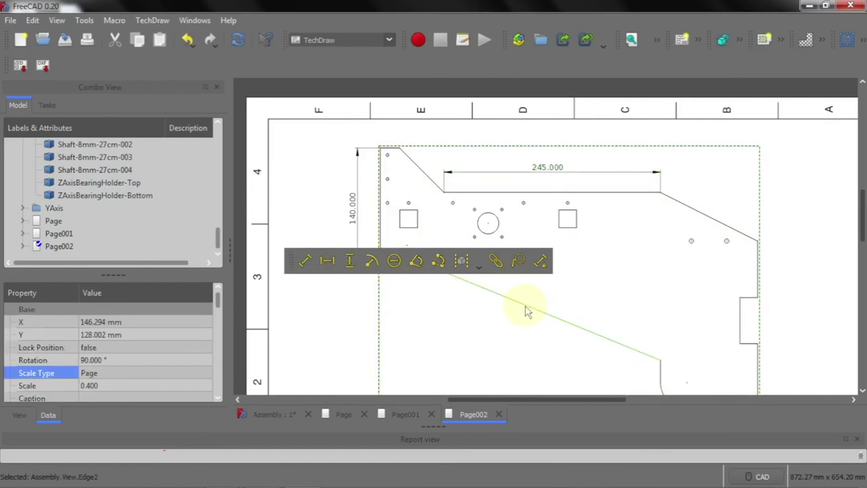
left_click(305, 262)
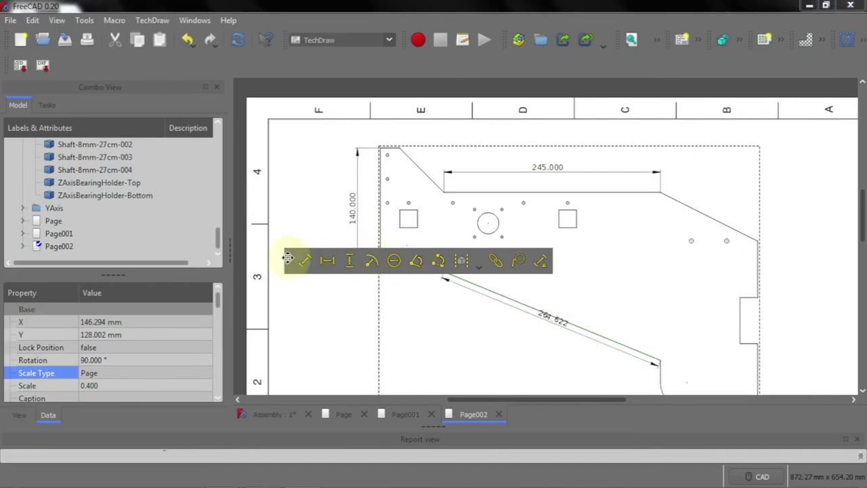
left_click_drag(288, 267, 277, 173)
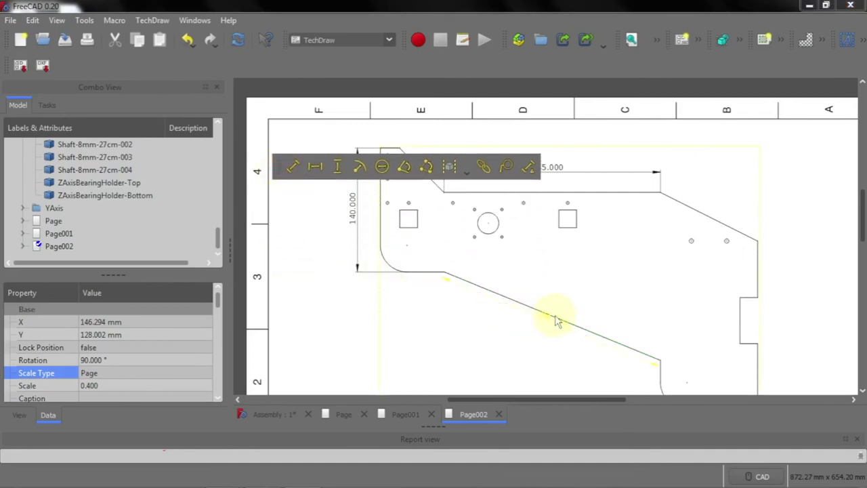
left_click_drag(547, 325, 538, 341)
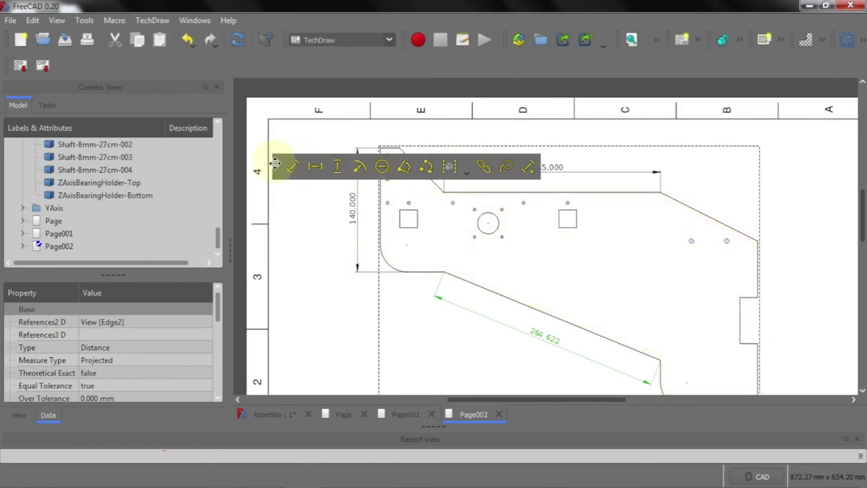
left_click_drag(277, 166, 282, 130)
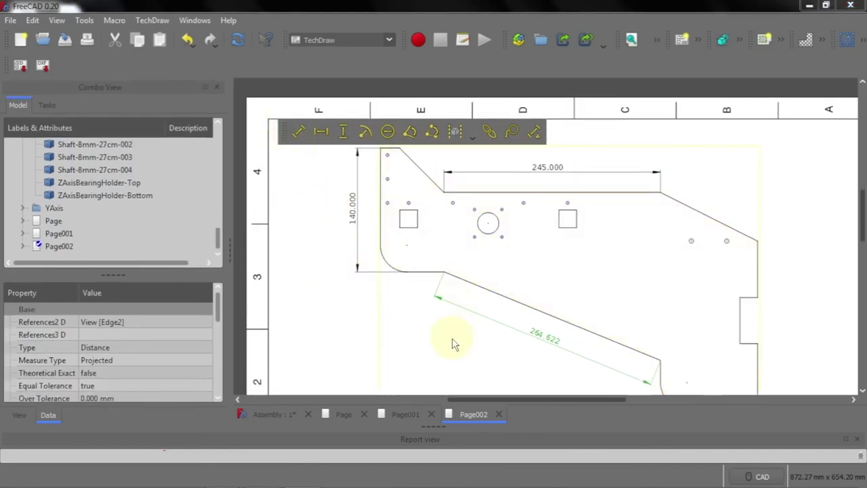
Add an R30.000 radius dimension to the rounded corner, placing the label beside it
left_click(386, 269)
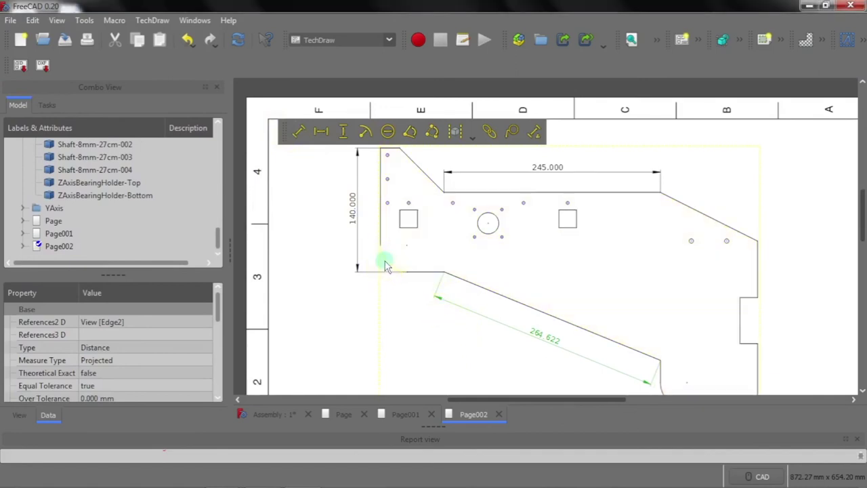
left_click(387, 265)
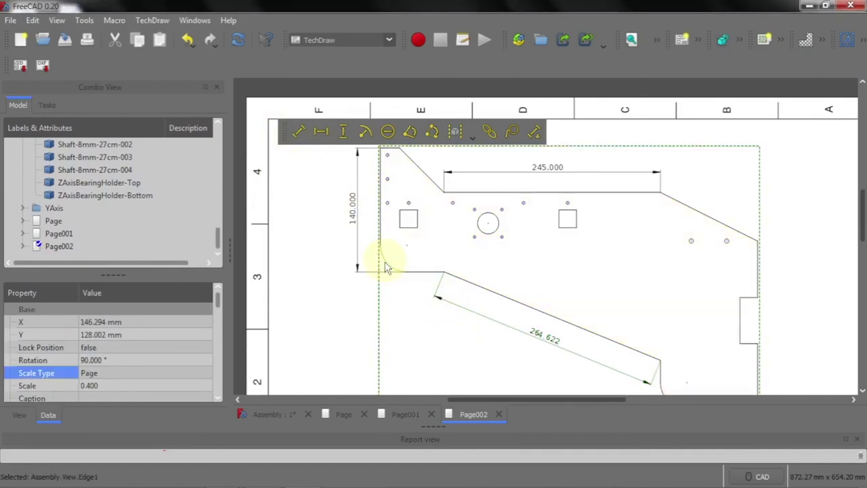
left_click(365, 132)
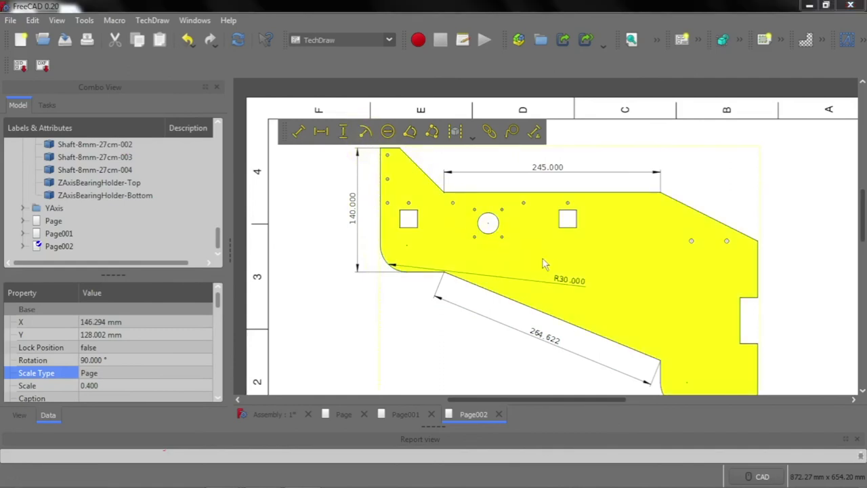
mouse_move(565, 281)
left_mouse_down()
mouse_move(464, 274)
mouse_move(364, 288)
left_mouse_up()
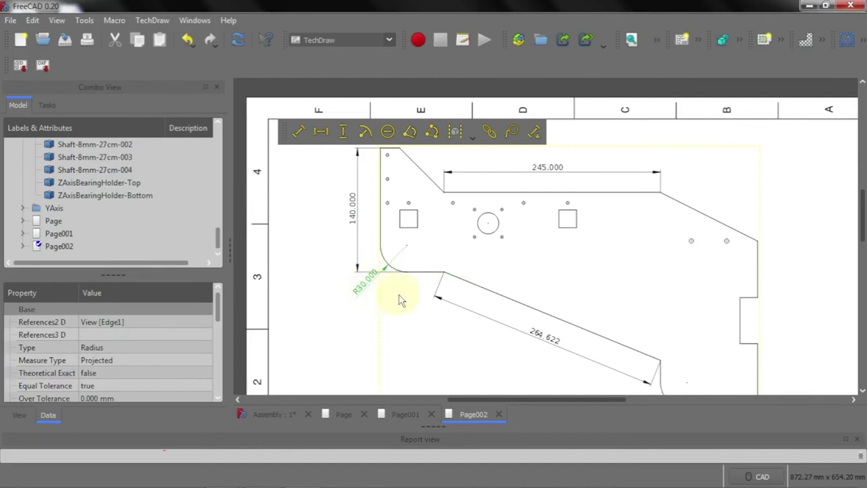
scroll(405, 210, "up", 2)
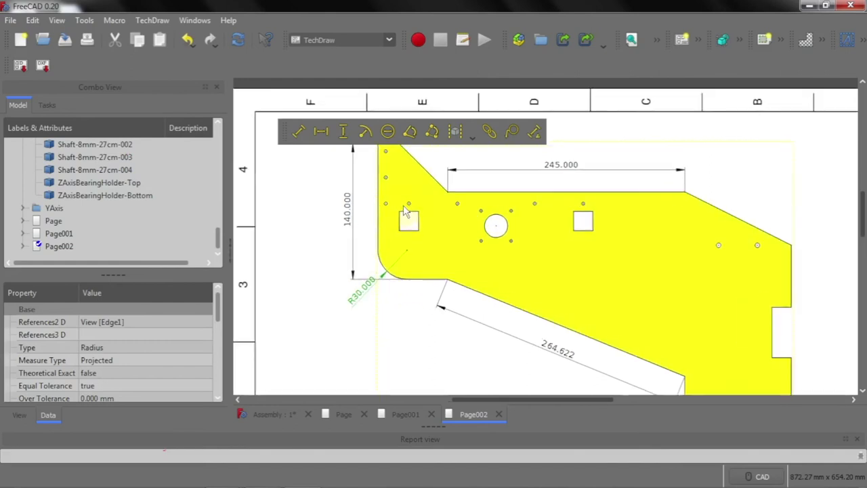
scroll(404, 211, "up", 1)
scroll(404, 210, "up", 1)
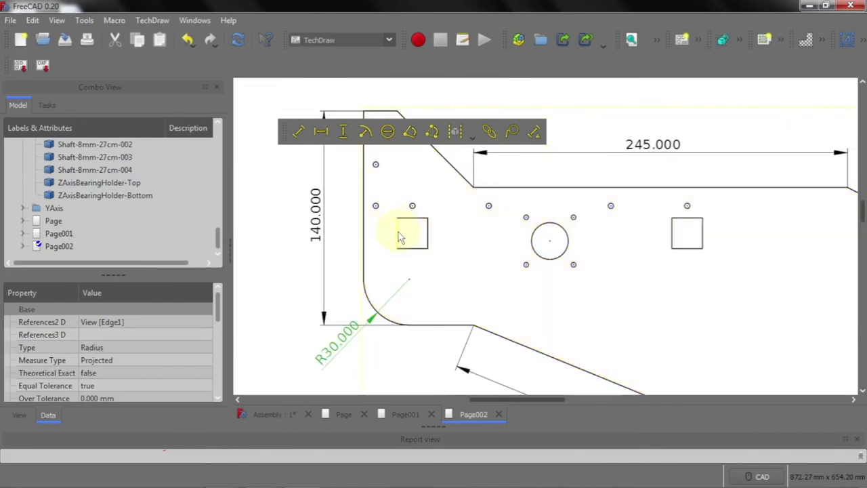
left_click(398, 237)
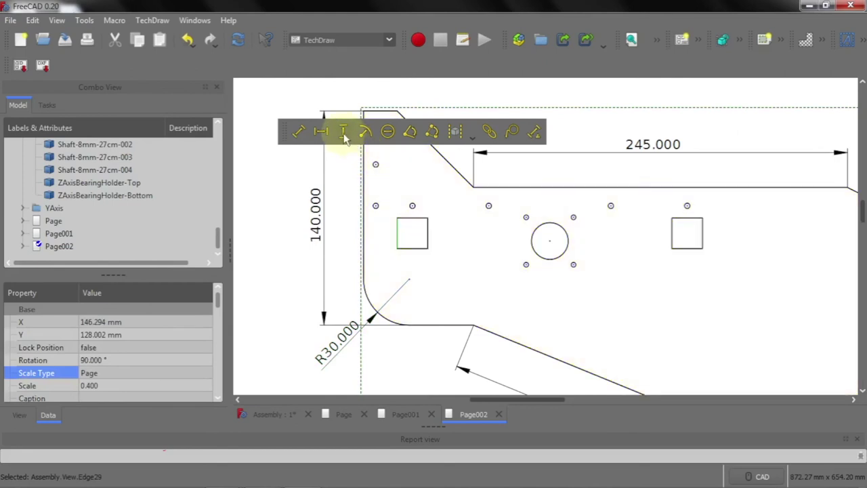
Add vertical and horizontal 20.000 dimensions to the small square, placed beside and below it
left_click(343, 133)
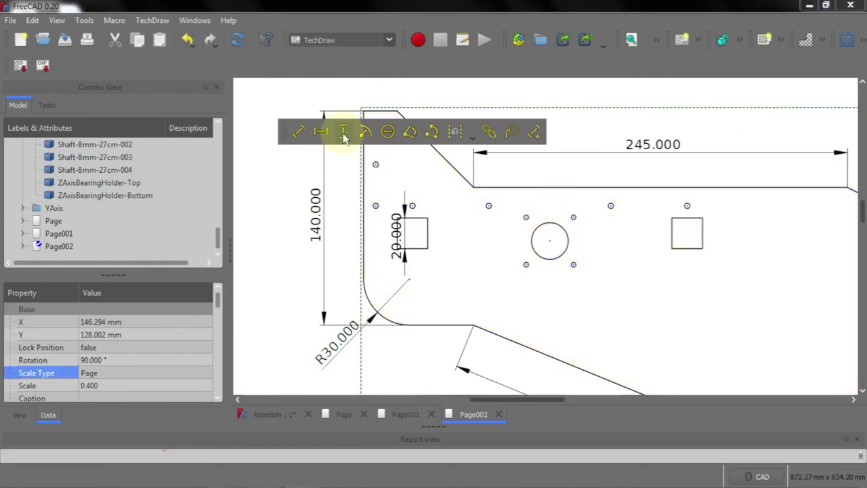
left_click_drag(397, 234, 378, 248)
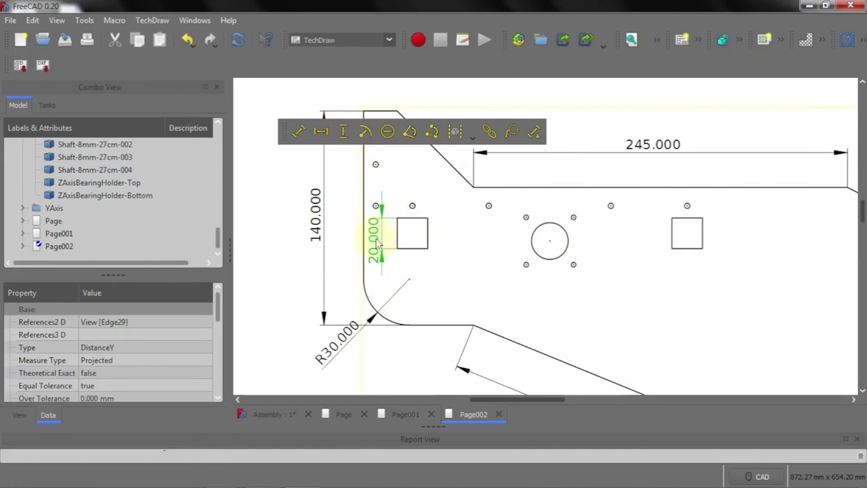
left_click(421, 253)
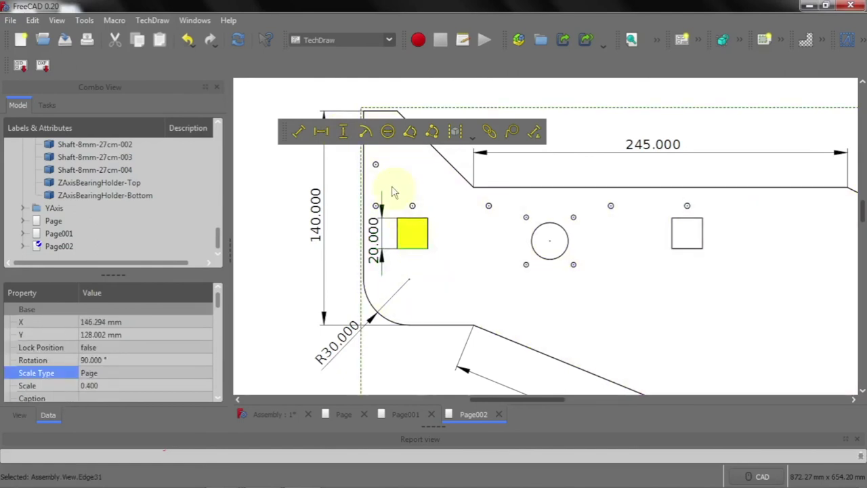
left_click(321, 131)
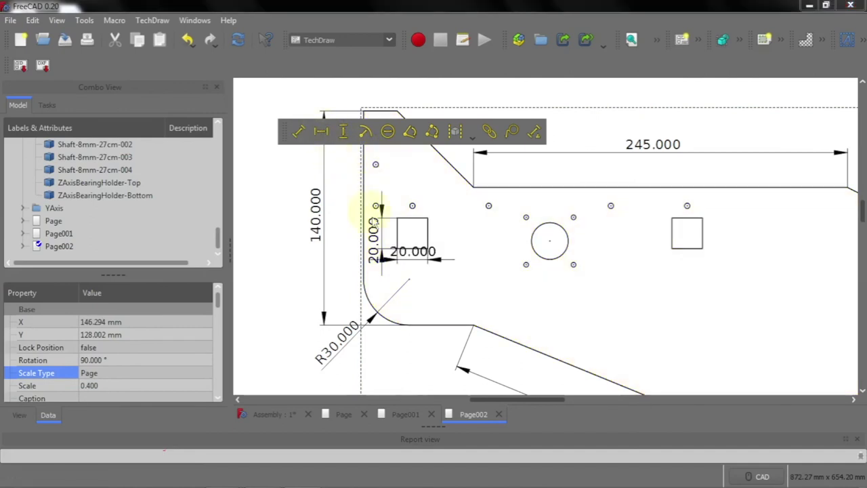
left_click_drag(416, 252, 452, 297)
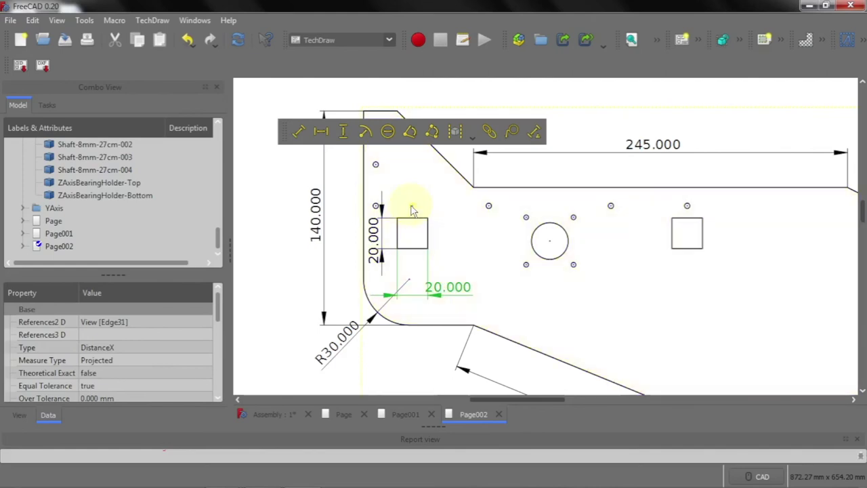
scroll(410, 210, "up", 2)
scroll(410, 210, "up", 2)
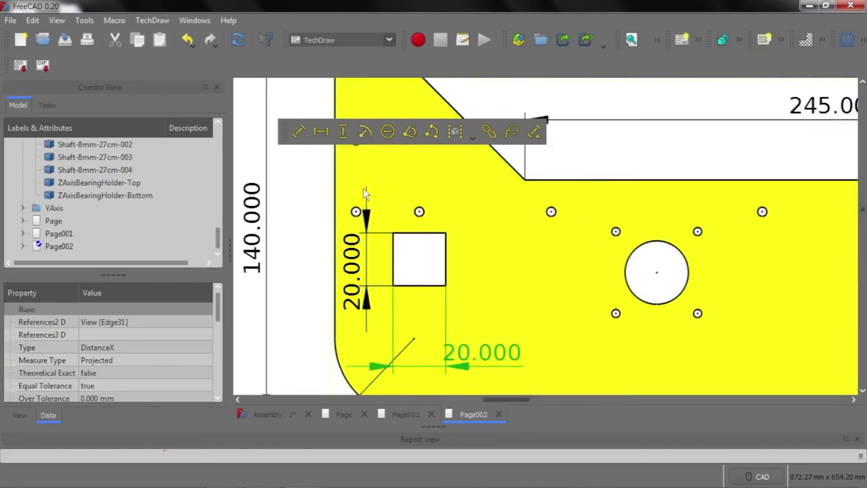
left_click(419, 212)
Add a Ø3.500 diameter dimension to the small hole and move the label beside it
left_click(419, 212)
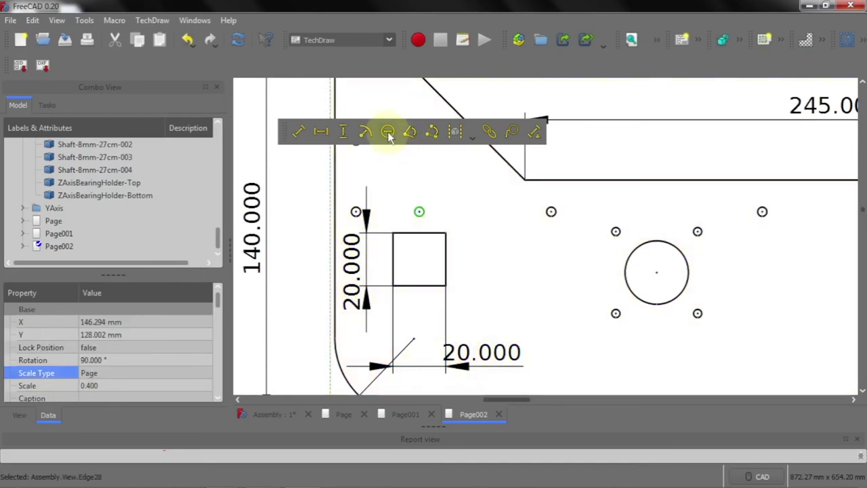
left_click(388, 132)
scroll(441, 231, "down", 2)
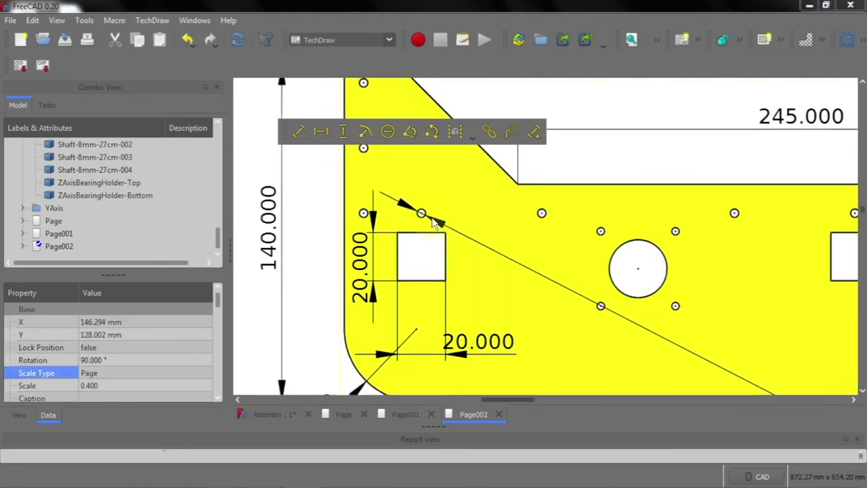
scroll(450, 235, "down", 1)
scroll(464, 239, "down", 1)
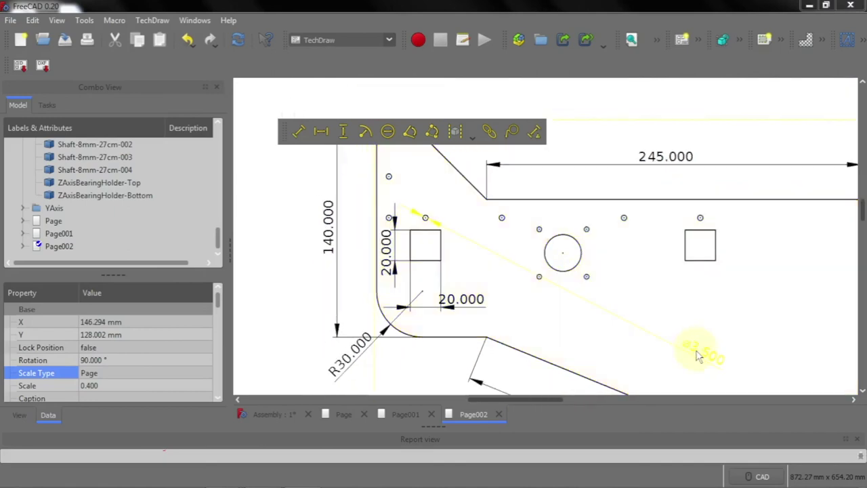
mouse_move(693, 345)
left_mouse_down()
mouse_move(446, 227)
mouse_move(423, 184)
mouse_move(410, 207)
left_mouse_up()
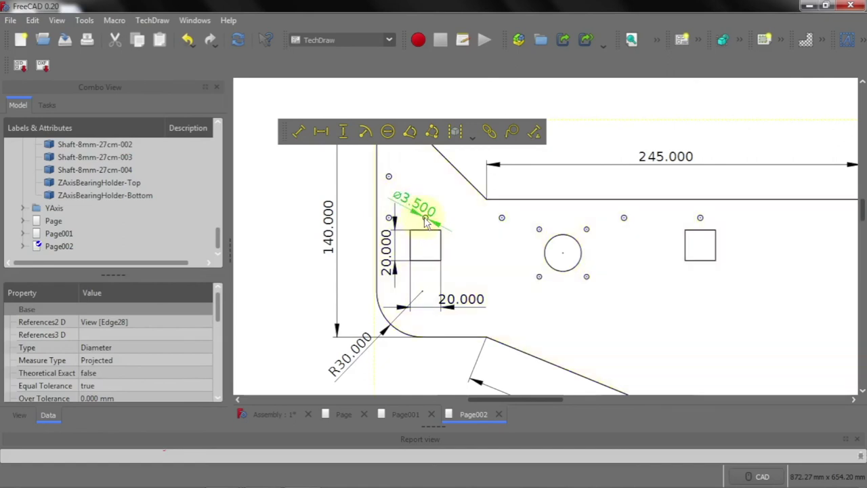
Select the centre points of the two small mounting holes
scroll(425, 222, "up", 2)
scroll(426, 224, "up", 1)
scroll(427, 226, "up", 1)
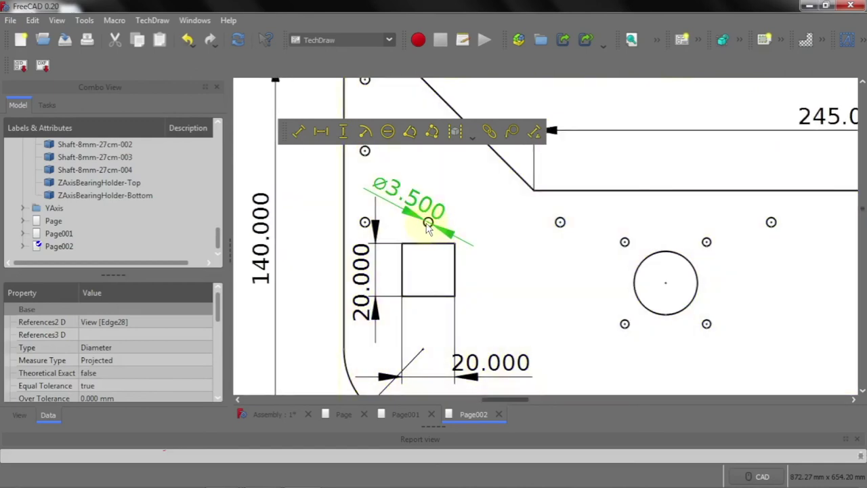
scroll(428, 225, "up", 1)
scroll(429, 223, "up", 3)
scroll(427, 234, "up", 3)
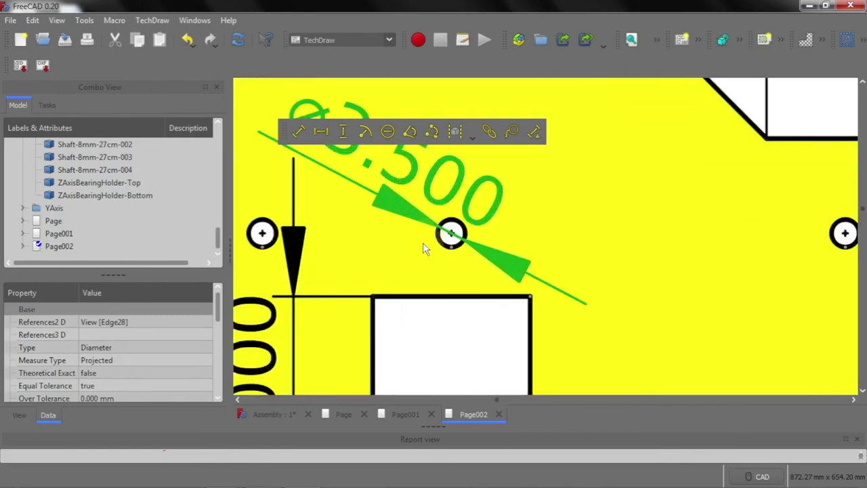
left_click(422, 245)
left_click(422, 245)
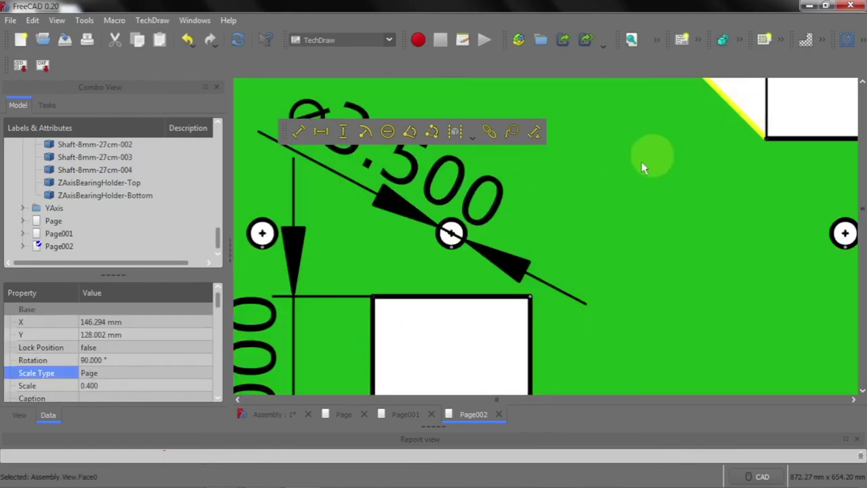
scroll(455, 237, "down", 3)
scroll(455, 237, "down", 2)
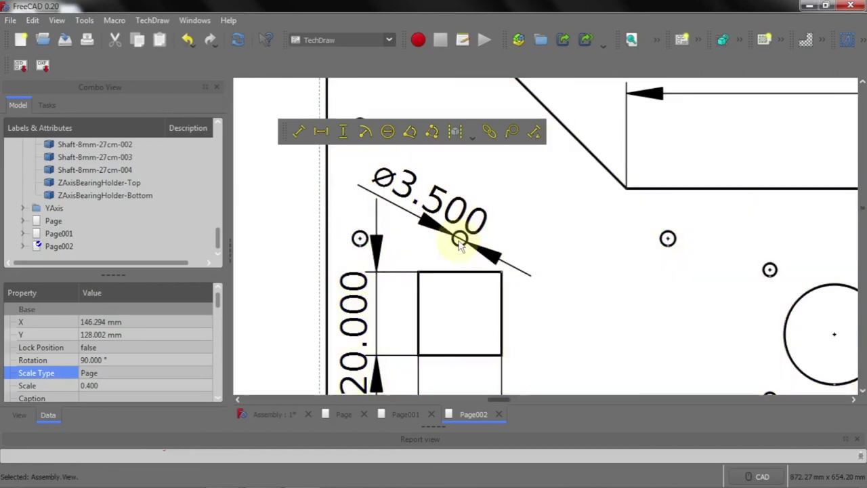
scroll(459, 246, "up", 2)
scroll(464, 244, "up", 1)
scroll(478, 247, "up", 1)
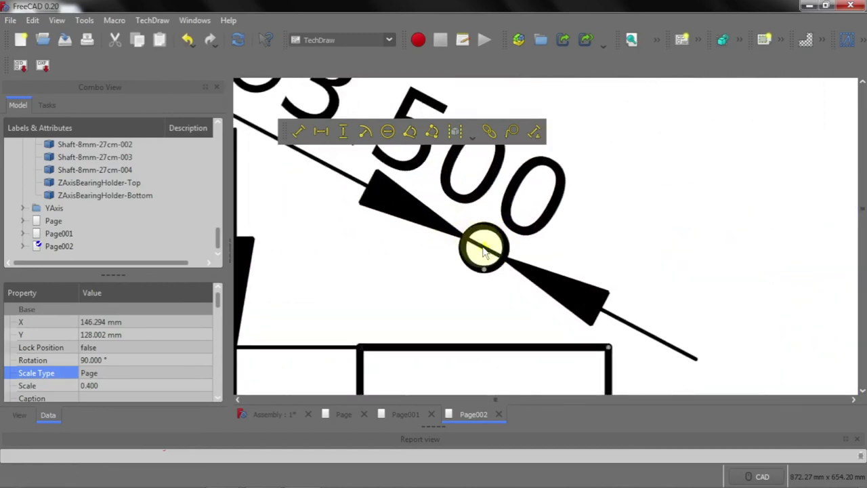
left_click(483, 251)
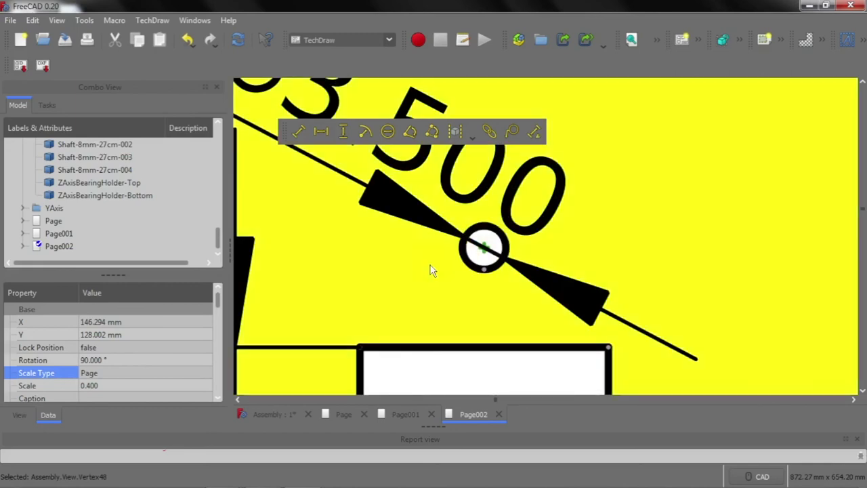
scroll(430, 265, "down", 1)
scroll(427, 264, "down", 2)
scroll(418, 257, "down", 1)
scroll(440, 258, "down", 1)
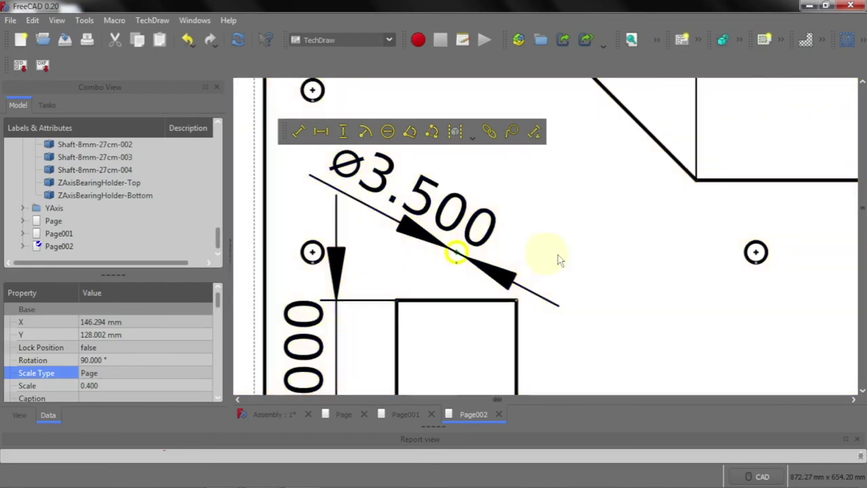
left_click(756, 254)
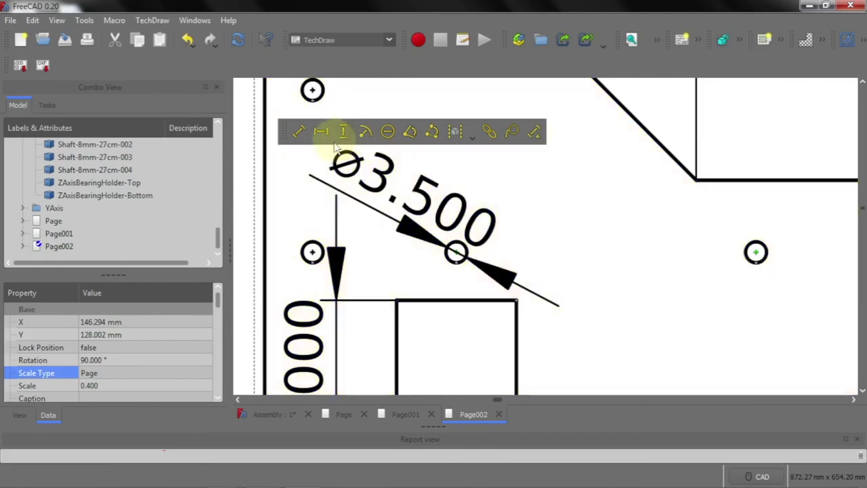
Add a 50.000 horizontal dimension between the hole centres and drag it below them
left_click(322, 133)
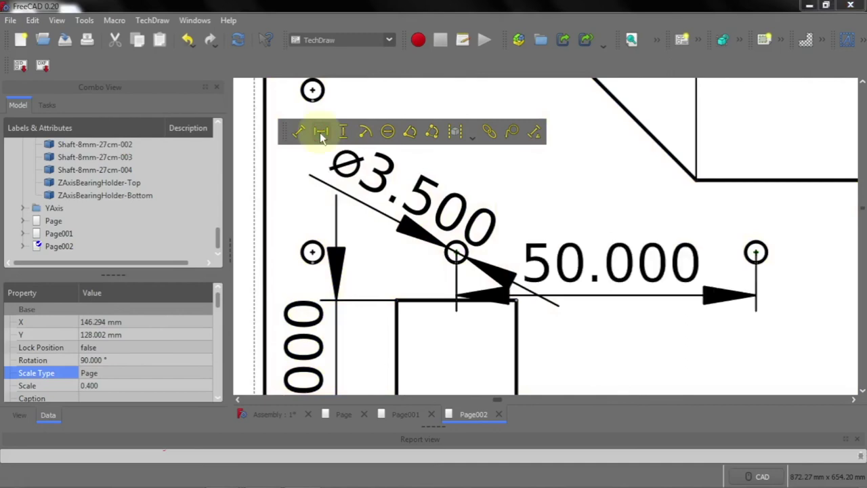
scroll(624, 305, "down", 1)
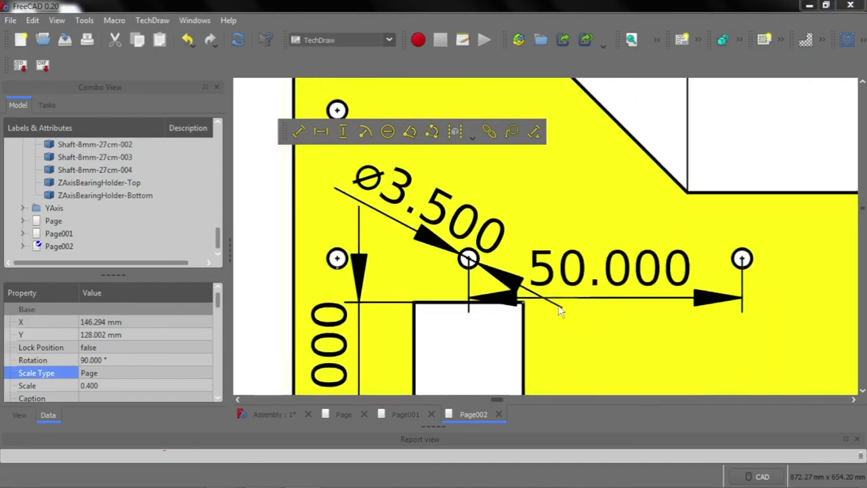
scroll(561, 310, "down", 1)
scroll(556, 303, "down", 2)
left_click_drag(559, 273, 568, 319)
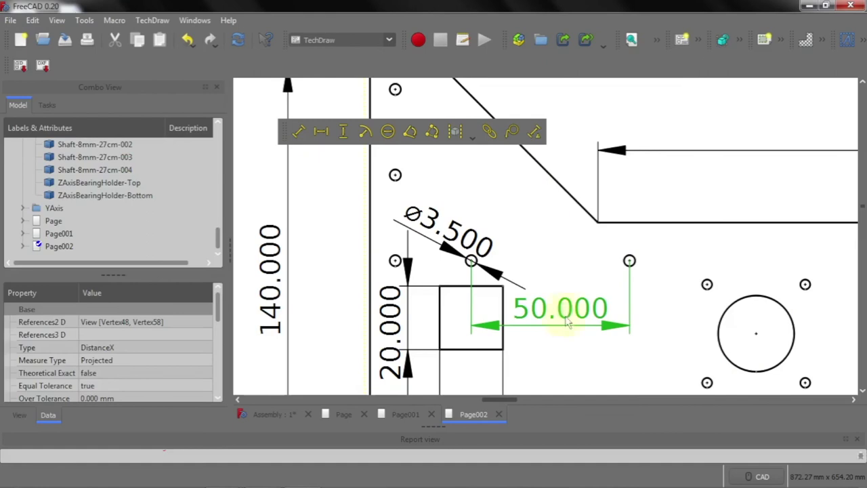
left_click(511, 283)
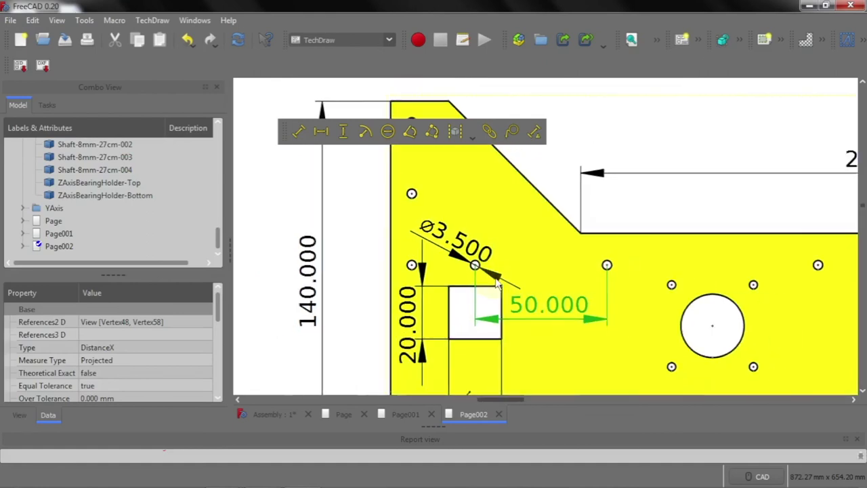
scroll(498, 283, "down", 2)
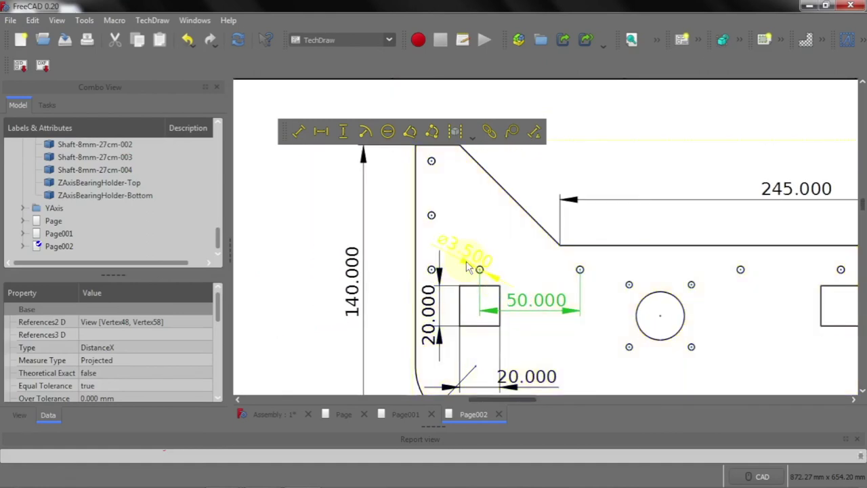
scroll(466, 266, "down", 1)
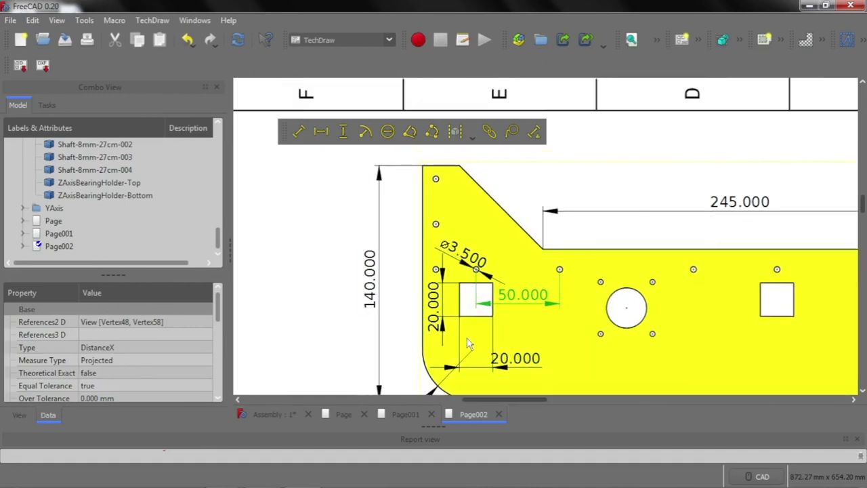
left_click(523, 215)
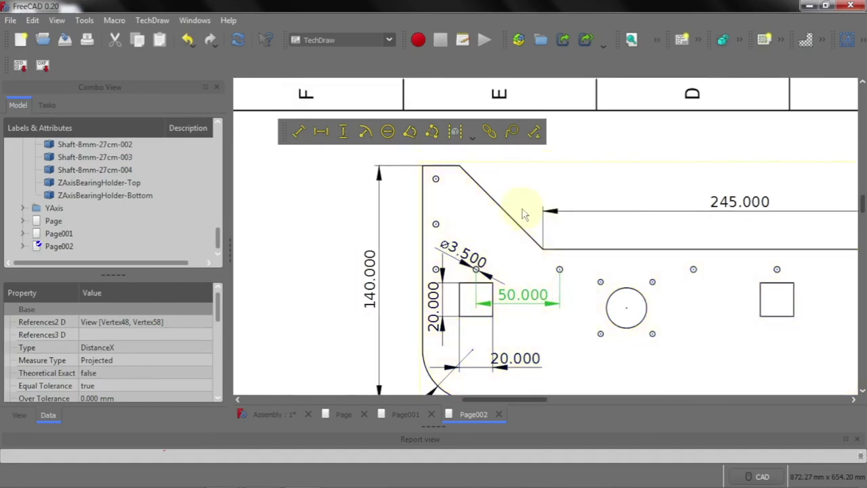
Add a 135° angle dimension between the diagonal and top horizontal edges near the corner
left_click(515, 221)
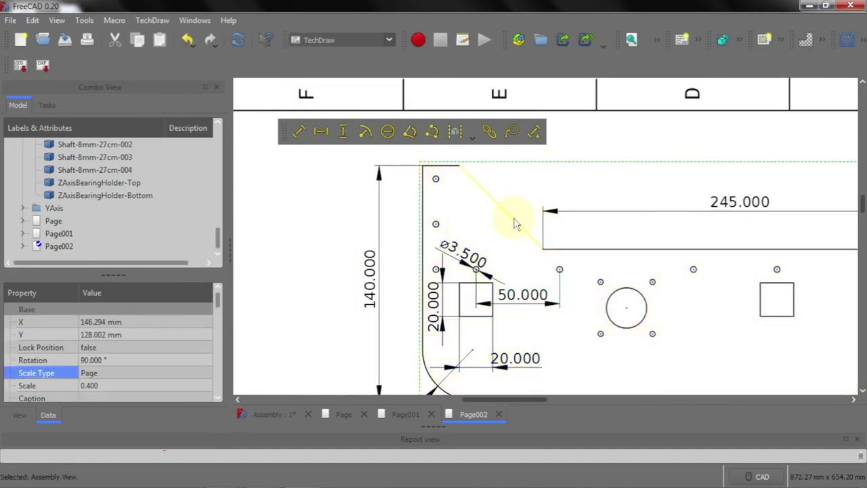
left_click(580, 249, "ctrl")
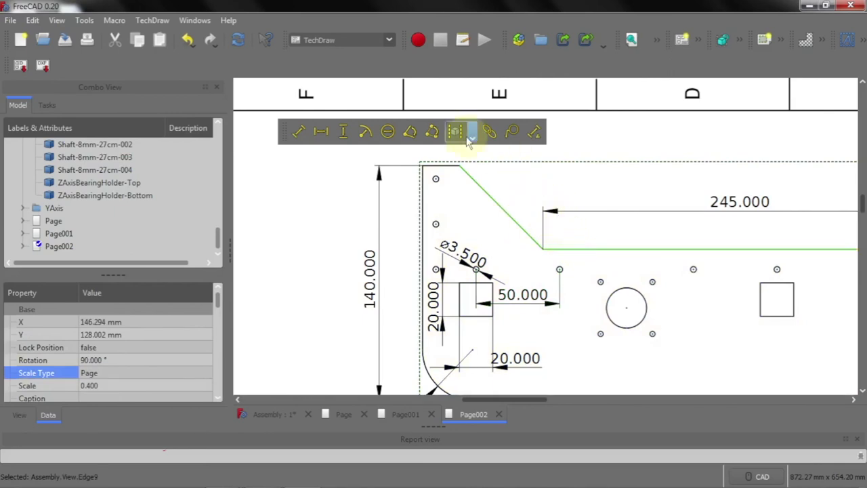
left_click(411, 132)
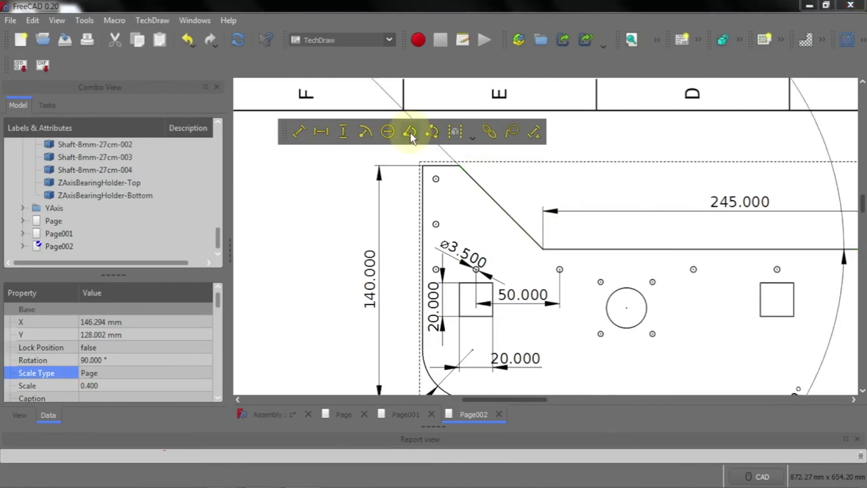
scroll(560, 305, "down", 1)
scroll(560, 305, "down", 1)
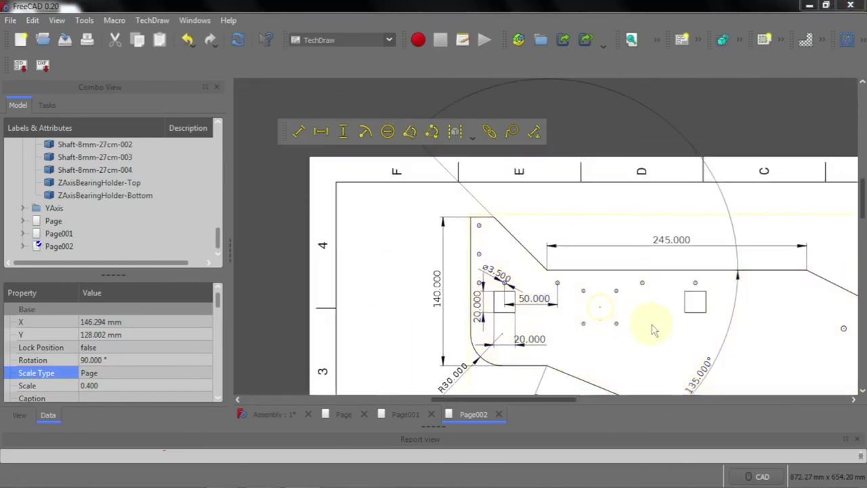
mouse_move(705, 376)
left_mouse_down()
mouse_move(613, 240)
mouse_move(586, 224)
left_mouse_up()
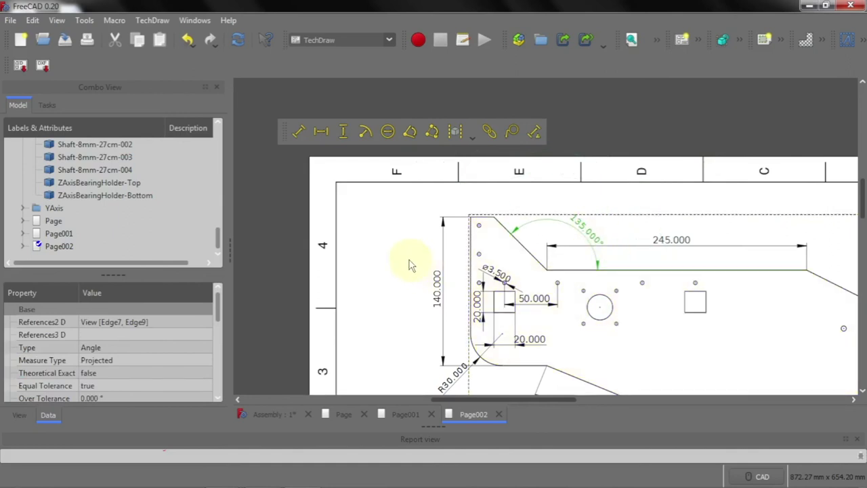
Zoom out and switch back to the Assembly 3D model
scroll(396, 254, "down", 1)
scroll(396, 251, "down", 1)
scroll(397, 237, "down", 1)
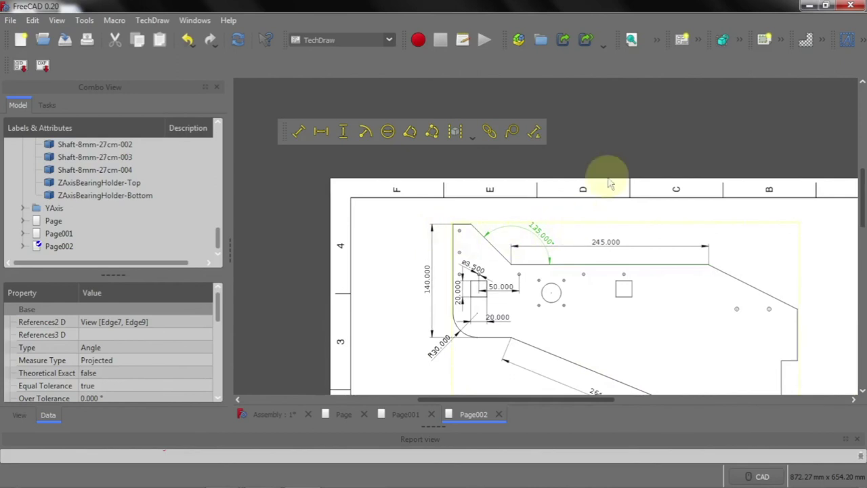
scroll(599, 162, "down", 1)
scroll(596, 152, "down", 1)
scroll(599, 160, "down", 1)
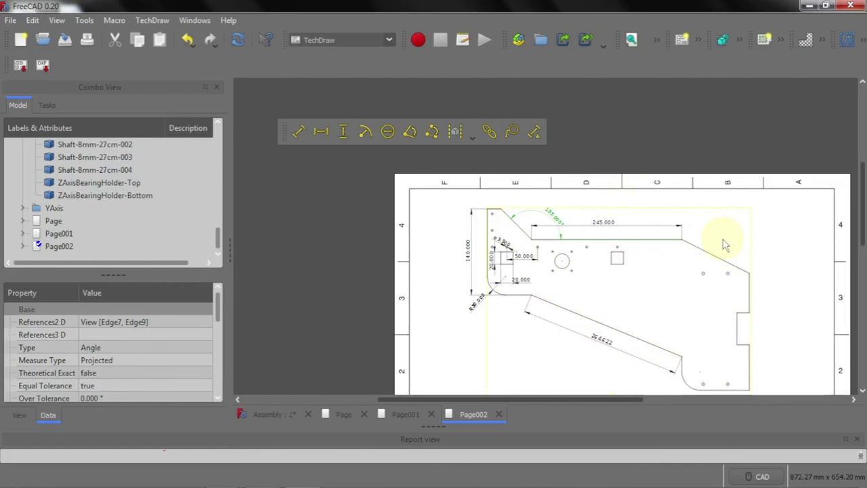
scroll(607, 124, "down", 1)
scroll(607, 124, "down", 1)
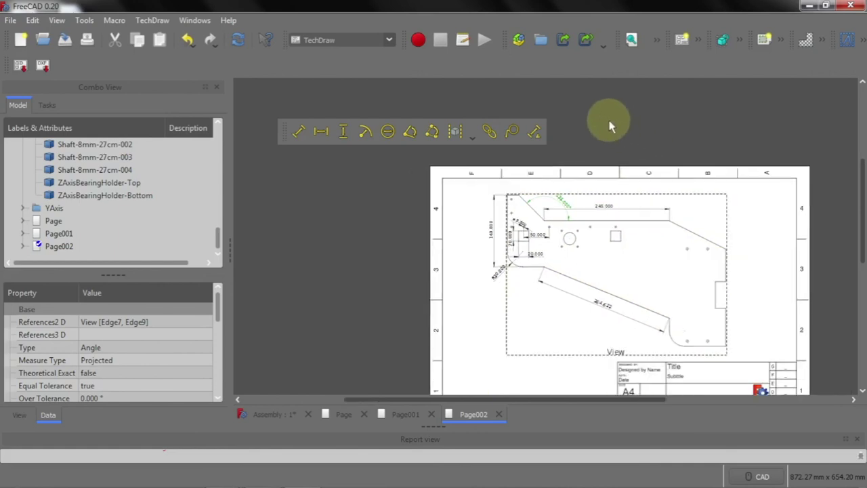
left_click(278, 414)
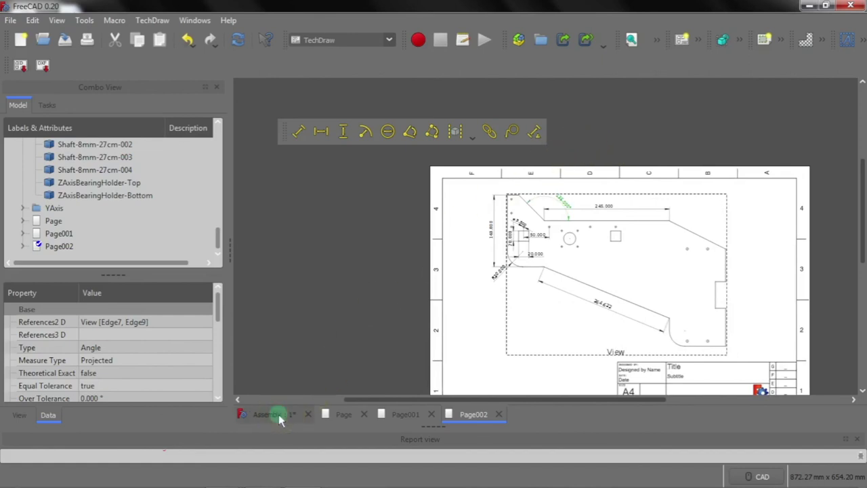
scroll(479, 244, "down", 1)
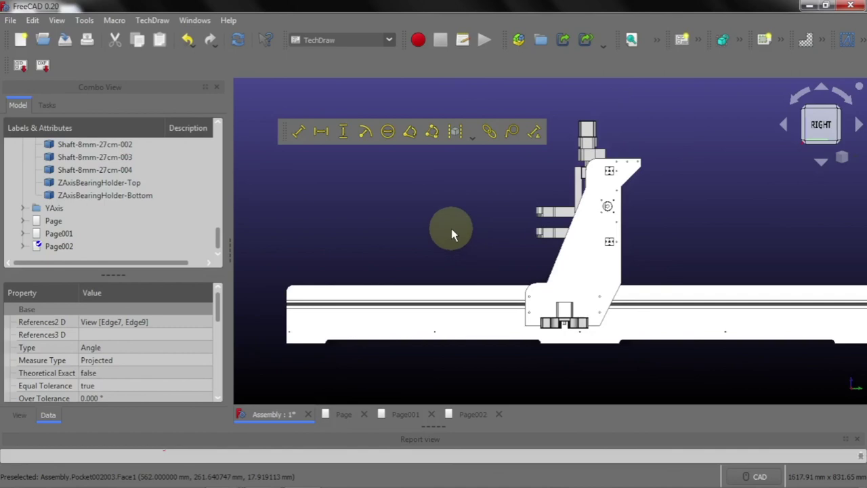
Orbit the 3D machine assembly into an oblique view, then return to the Page002 sheet
middle_click_drag(452, 229, 508, 229)
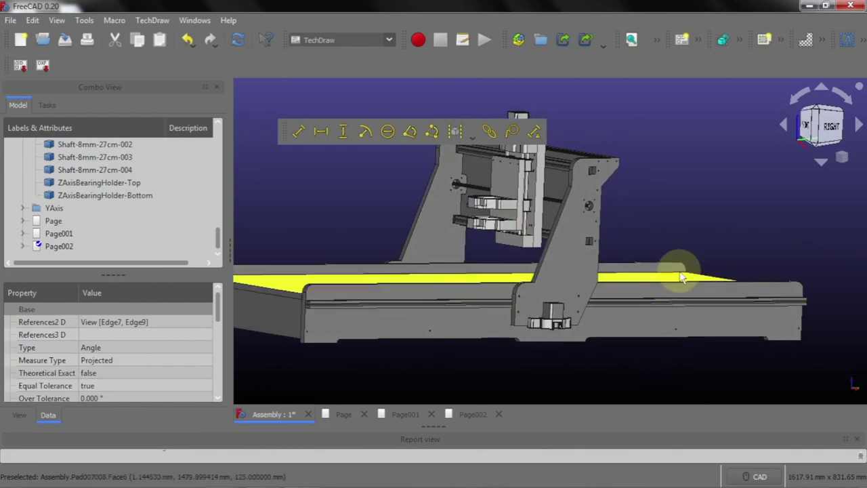
scroll(667, 261, "down", 3)
middle_click_drag(549, 340, 542, 339)
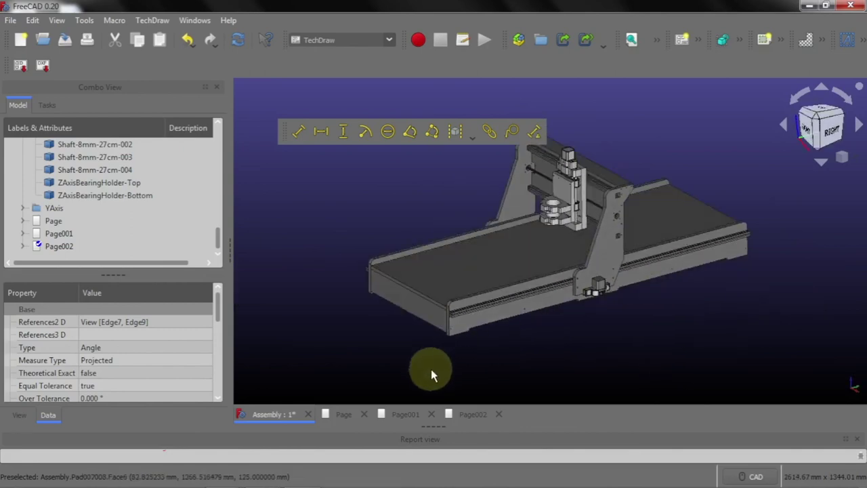
left_click(466, 416)
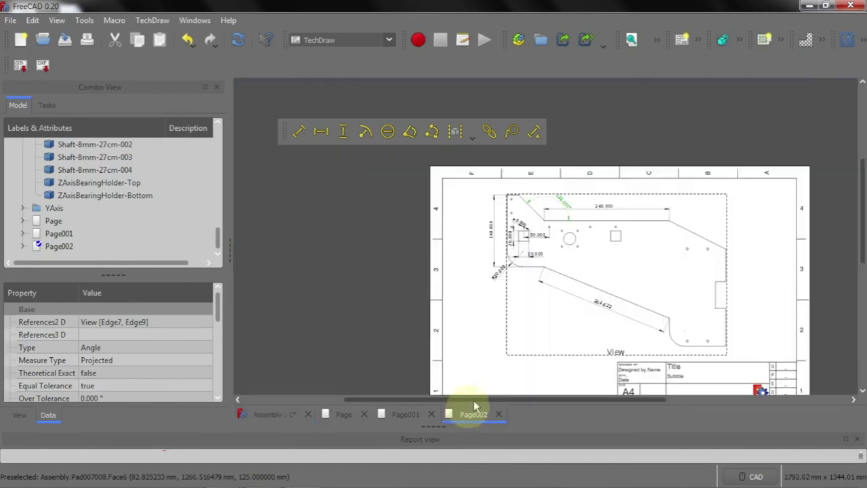
Switch to the first drawing sheet, named Page
scroll(583, 125, "down", 1)
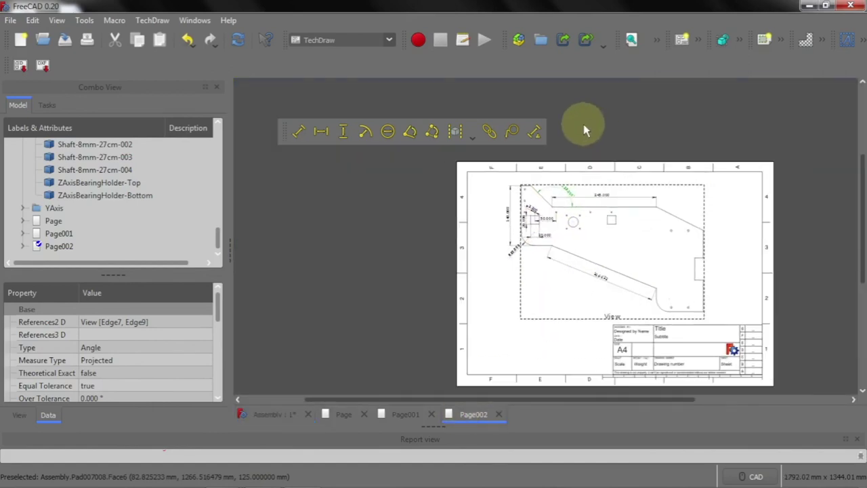
scroll(791, 325, "down", 1)
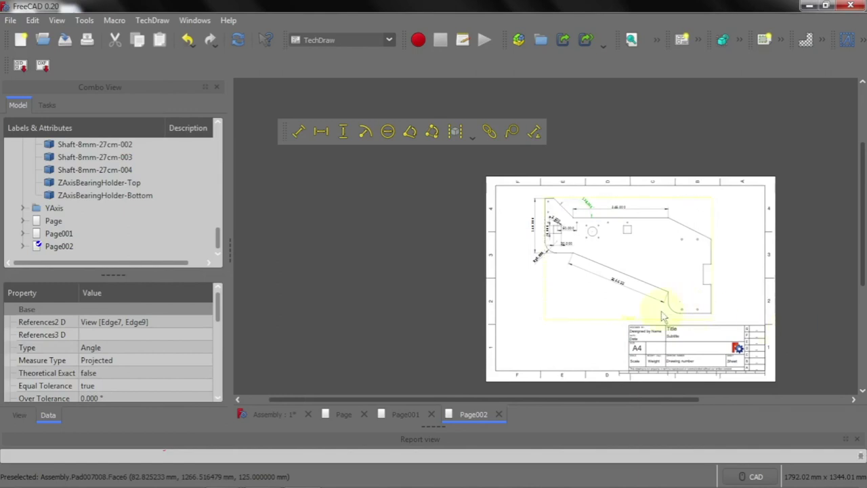
left_click(343, 418)
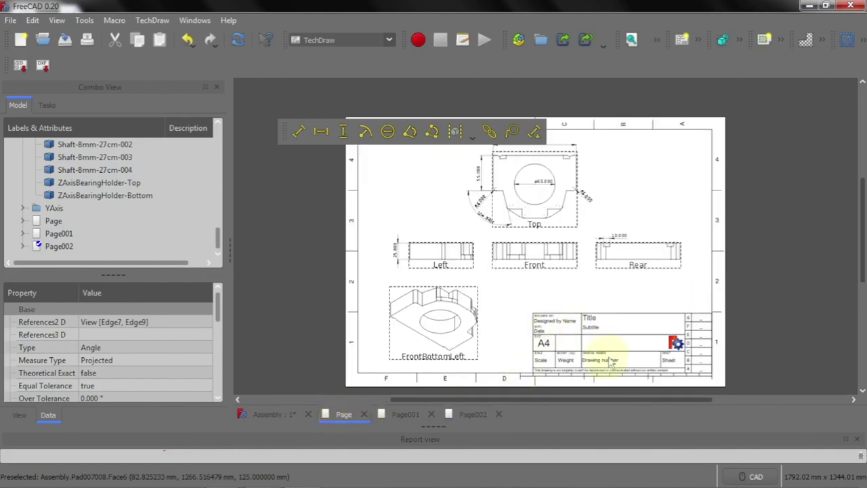
Zoom into the title block's DESIGNED BY and DATE area and edit the Name field
scroll(608, 362, "up", 2)
scroll(608, 363, "up", 2)
scroll(608, 362, "up", 2)
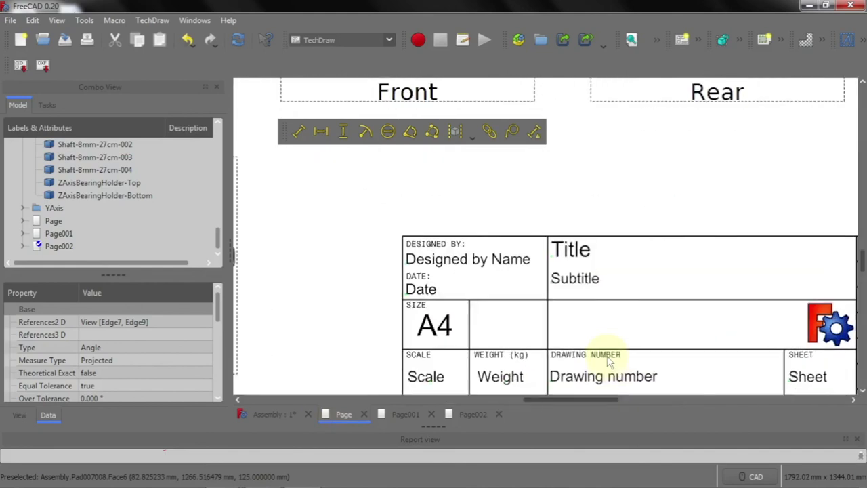
scroll(597, 271, "down", 1)
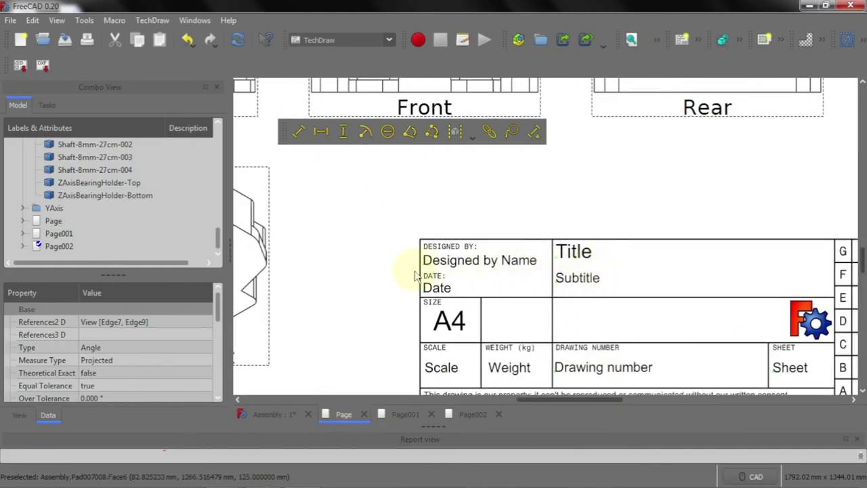
scroll(422, 273, "up", 2)
scroll(422, 272, "up", 2)
scroll(440, 275, "up", 1)
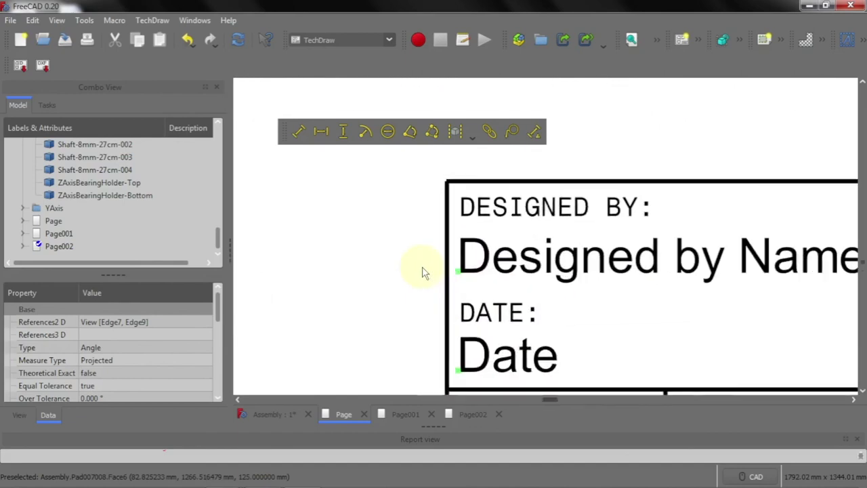
scroll(459, 275, "up", 2)
scroll(459, 272, "up", 1)
scroll(466, 276, "up", 1)
scroll(451, 271, "down", 2)
scroll(451, 271, "down", 1)
scroll(465, 276, "down", 1)
scroll(466, 278, "down", 1)
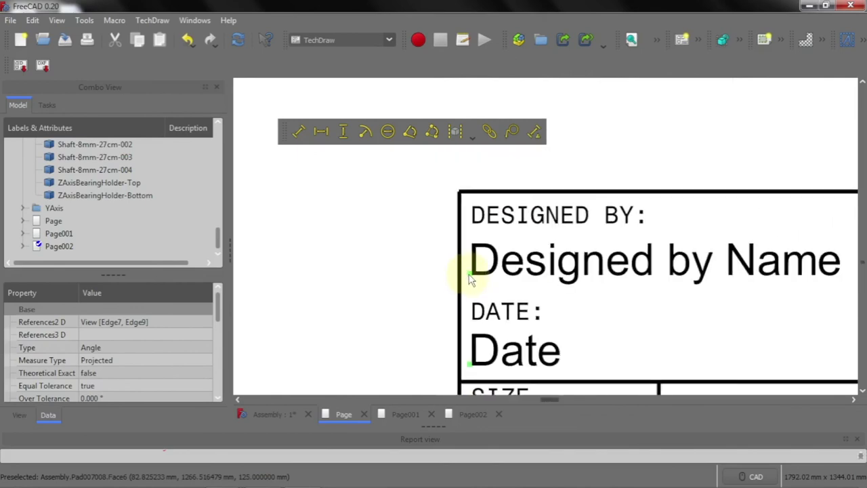
left_click(471, 276)
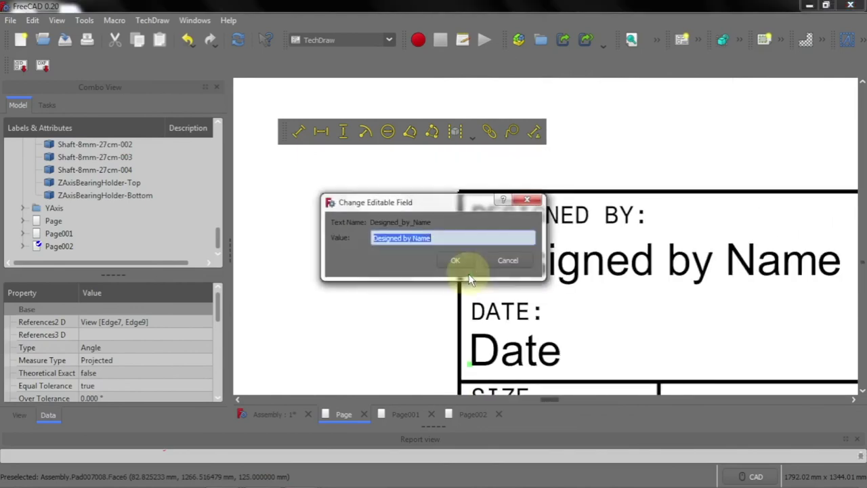
Enter the designer's name in the title block's Designed by field
type("Art")
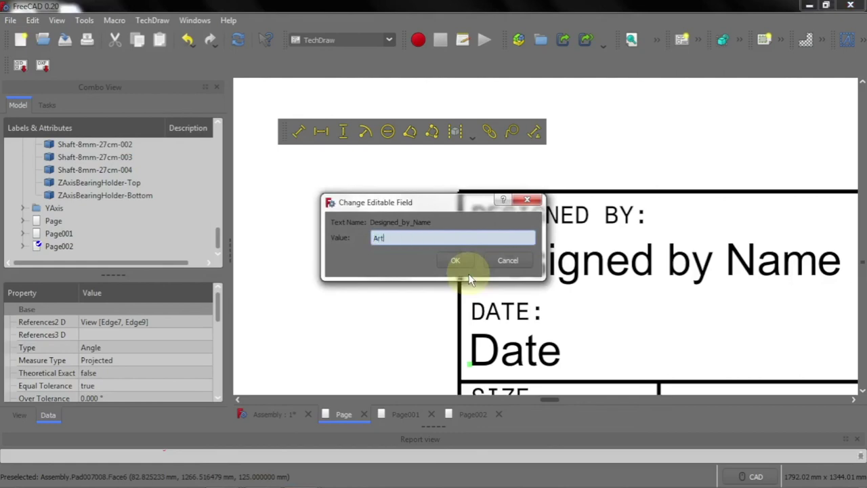
type("em Desi")
key("Return")
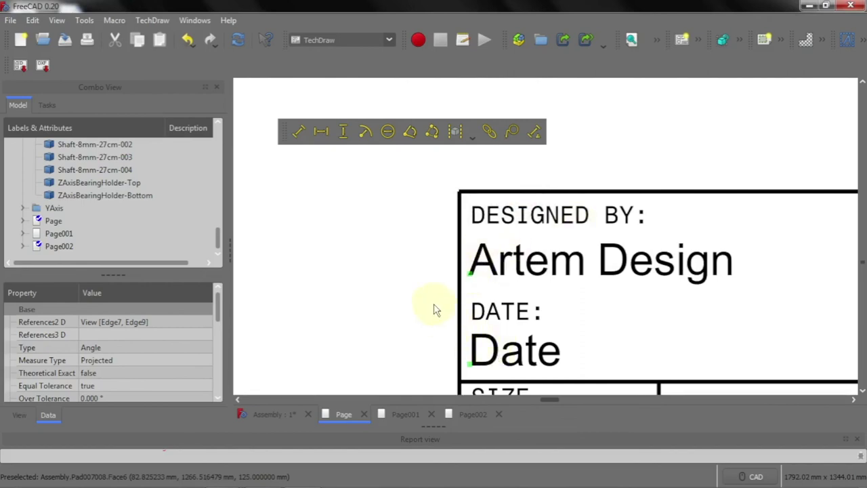
scroll(430, 298, "down", 2)
scroll(428, 296, "down", 1)
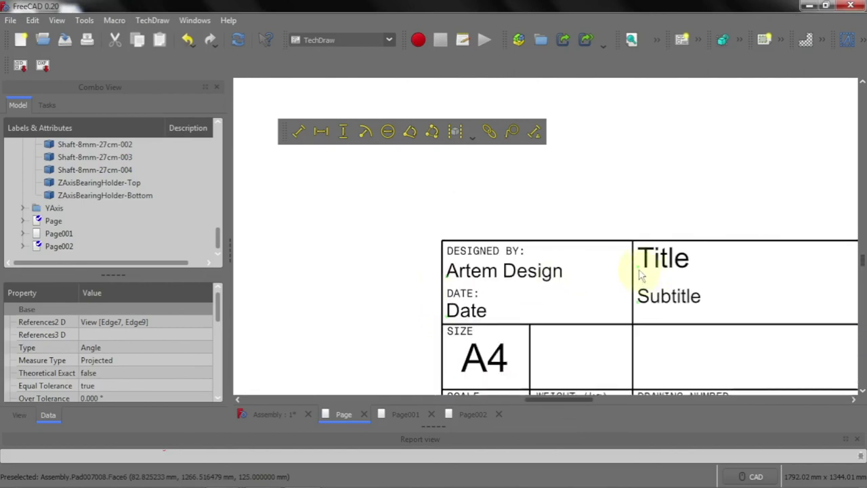
scroll(604, 261, "down", 1)
scroll(601, 266, "down", 1)
scroll(600, 267, "down", 1)
scroll(598, 267, "down", 1)
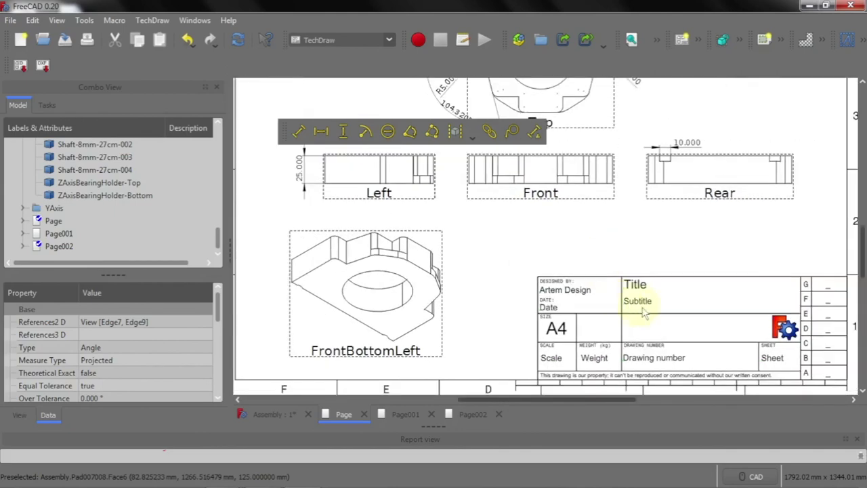
scroll(641, 324, "up", 1)
scroll(639, 323, "up", 1)
scroll(639, 318, "up", 1)
scroll(637, 316, "up", 1)
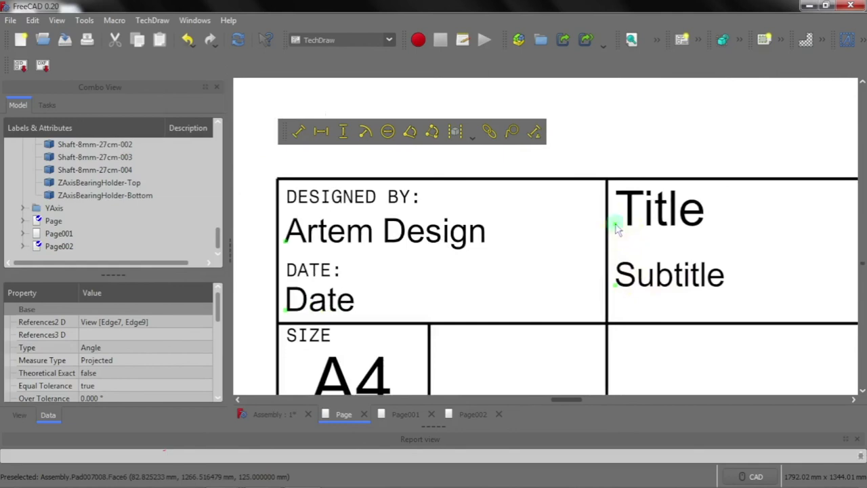
Set the title block's drawing title to 'Spindle Bracket'
left_click(617, 229)
type("Spindle")
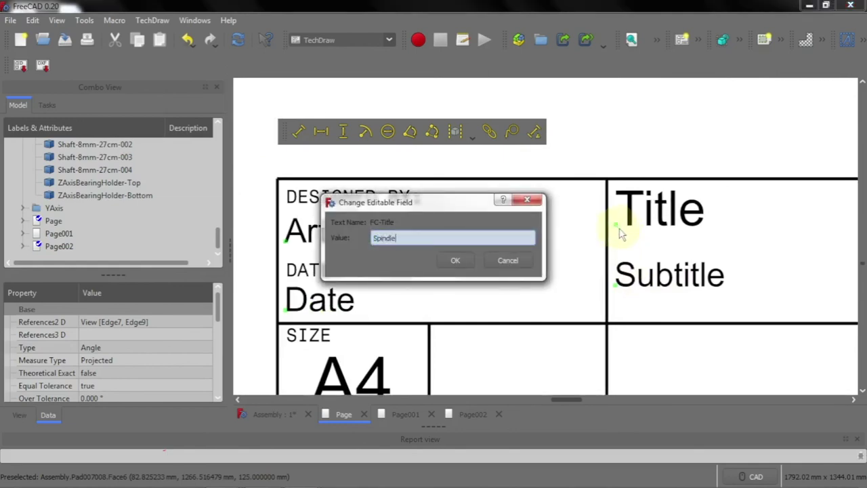
type(" Bracket")
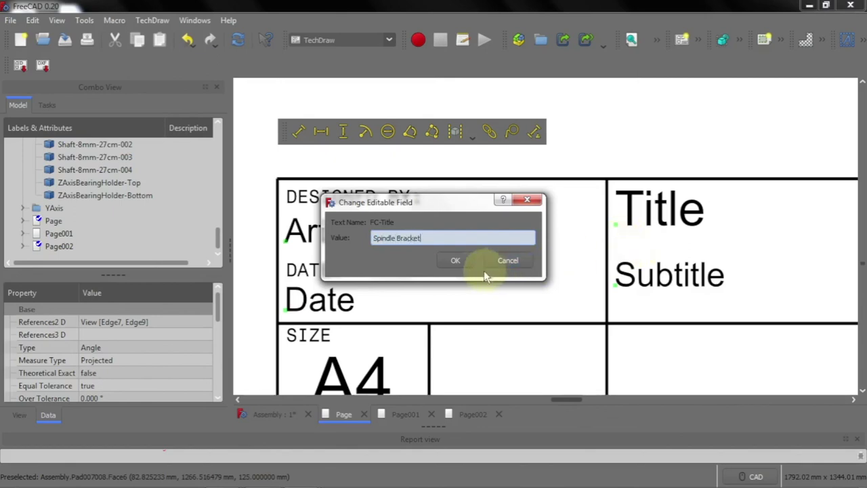
left_click(459, 264)
scroll(575, 267, "down", 2)
scroll(579, 238, "down", 2)
scroll(579, 238, "down", 2)
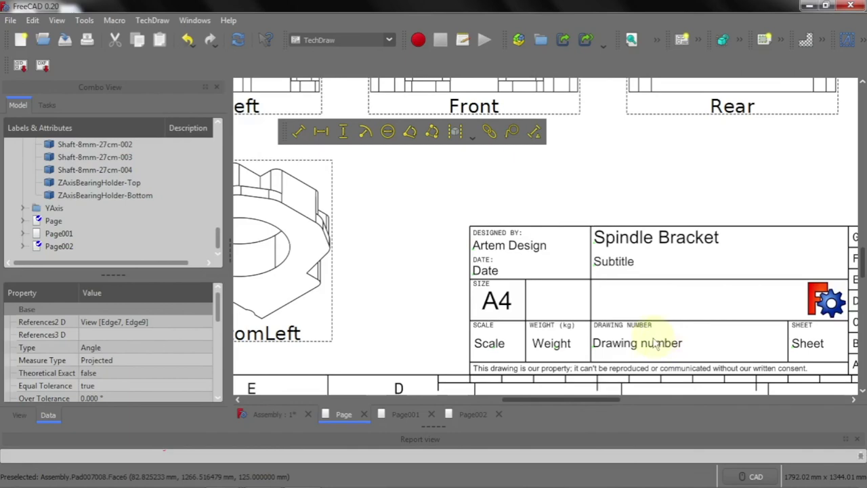
left_click(408, 414)
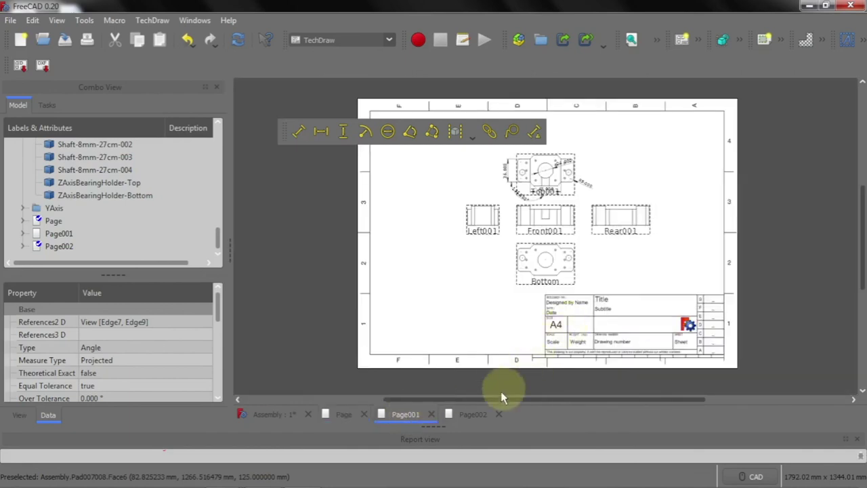
left_click(475, 415)
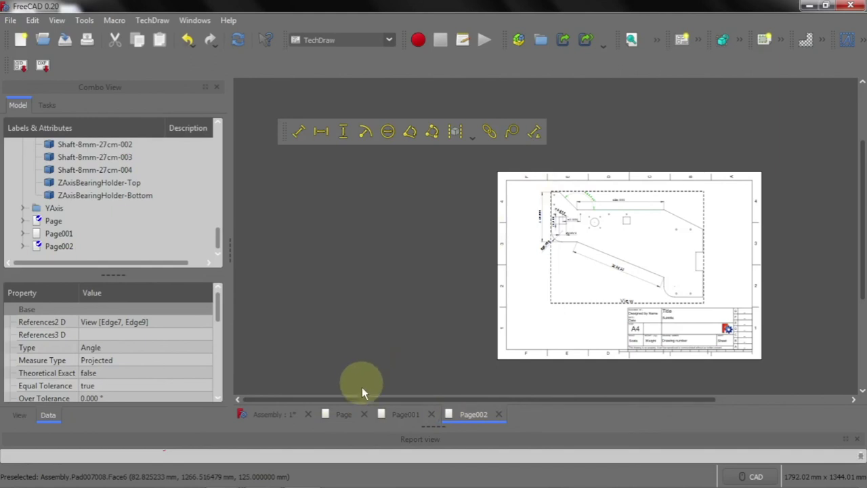
left_click(346, 415)
left_click(397, 415)
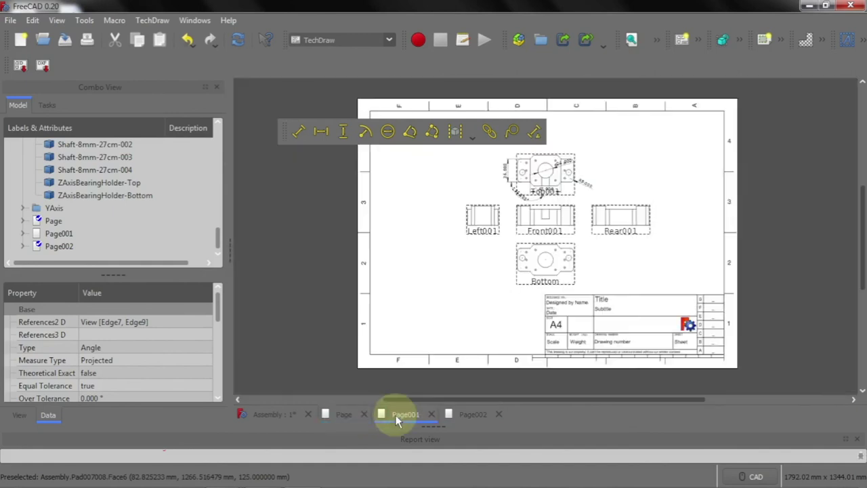
left_click(464, 418)
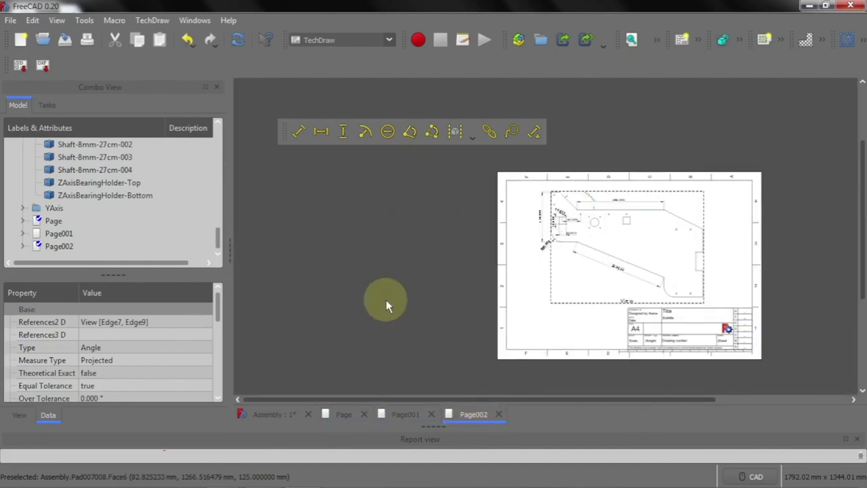
left_click(341, 413)
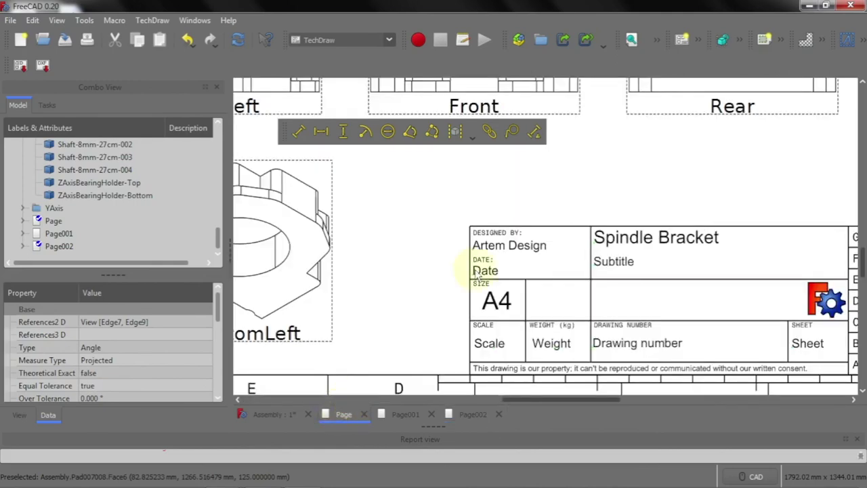
scroll(478, 277, "down", 2)
scroll(478, 275, "down", 2)
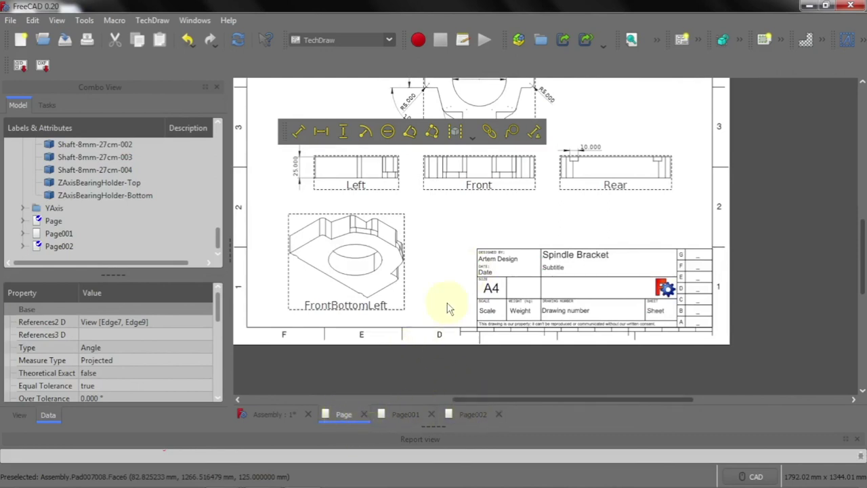
right_click(452, 225)
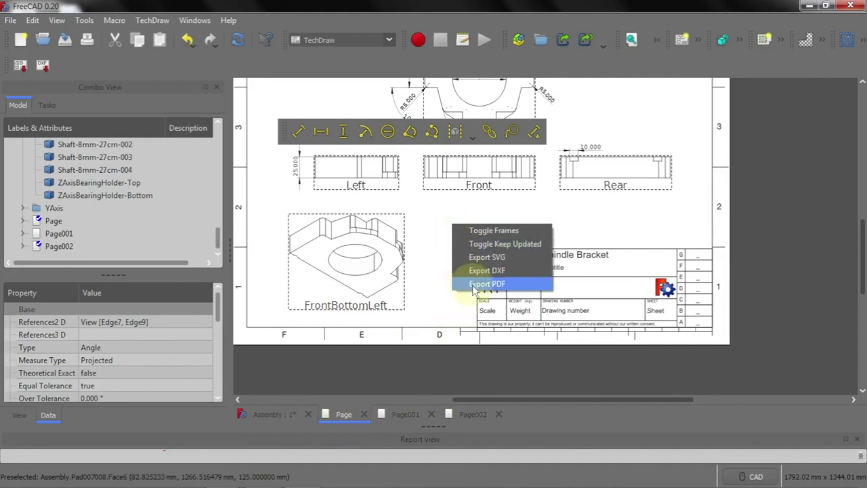
Export the Page sheet as Spindle Bracket PDF into the 150x60 folder, then view Page001
left_click(477, 283)
type("Spindle")
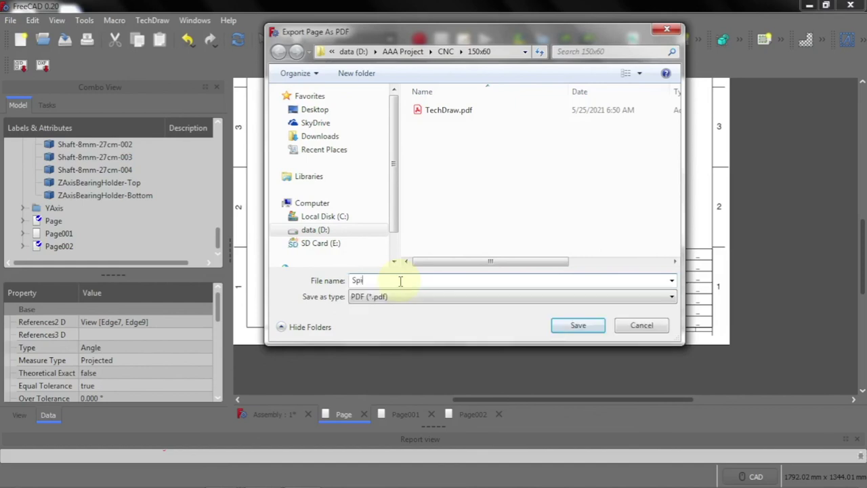
type("Brack")
type("et")
left_click(578, 325)
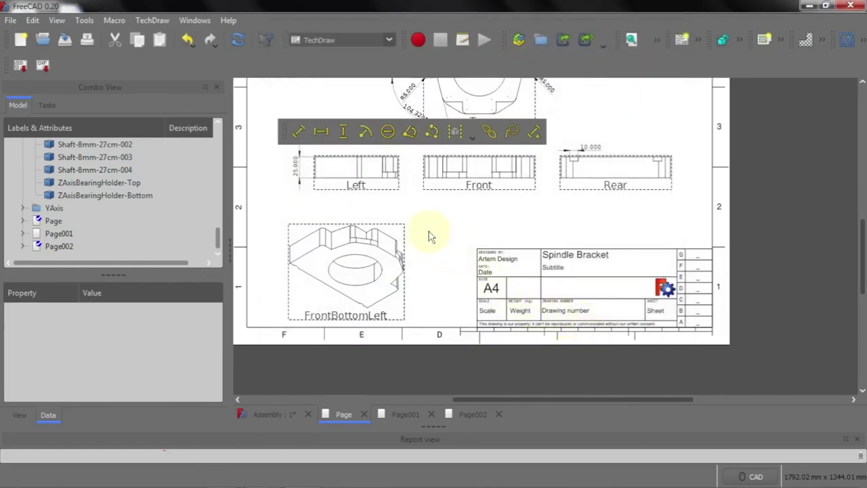
scroll(452, 265, "down", 1)
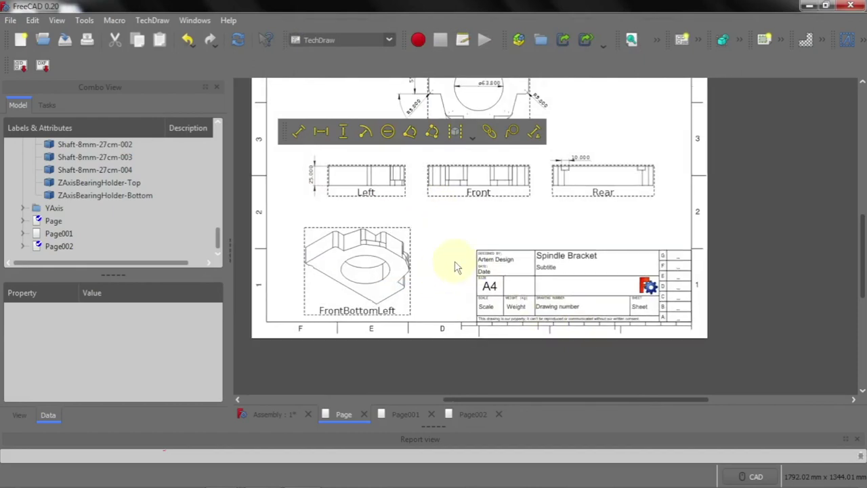
left_click(398, 414)
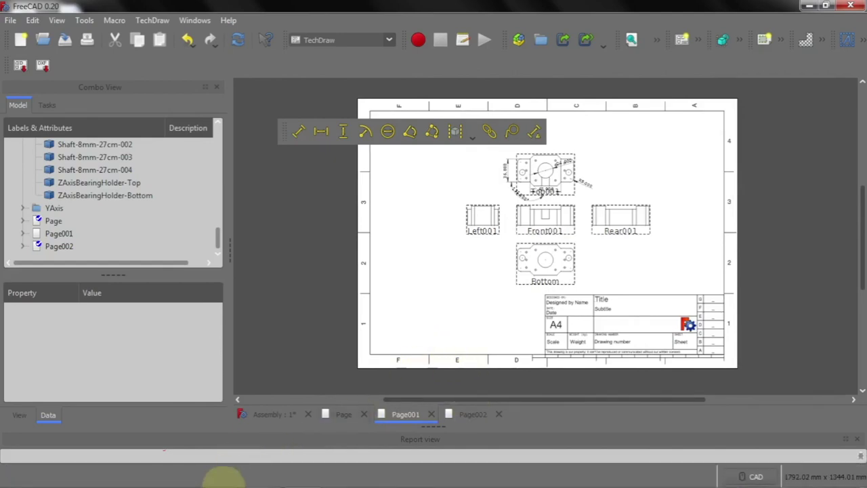
mouse_move(222, 477)
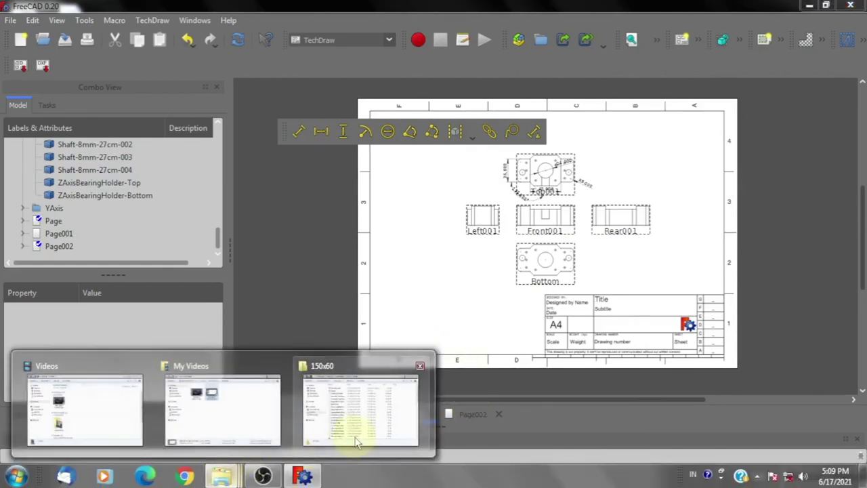
Open Spindle Bracket.pdf from the 150x60 folder in Acrobat Reader, then return to FreeCAD
left_click(359, 400)
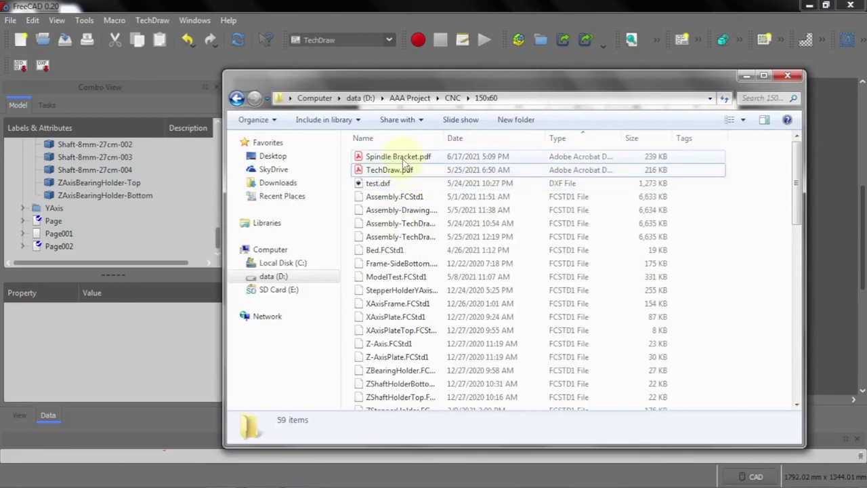
left_click(405, 159)
double_click(403, 161)
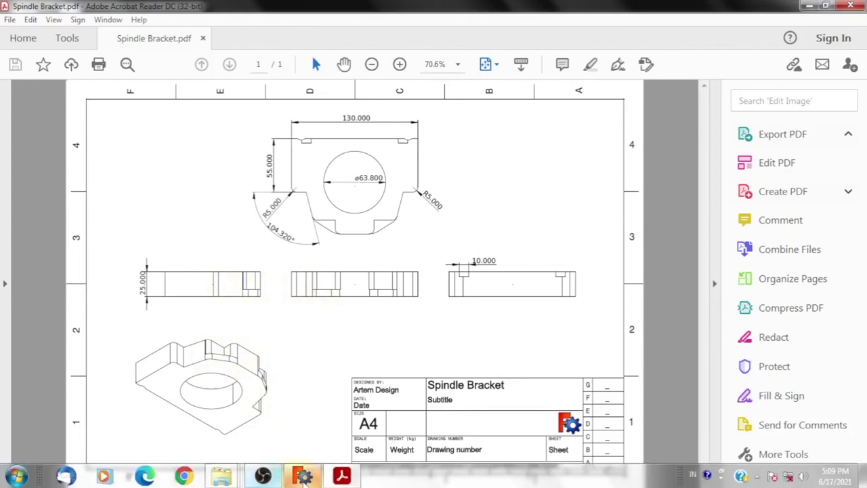
left_click(303, 476)
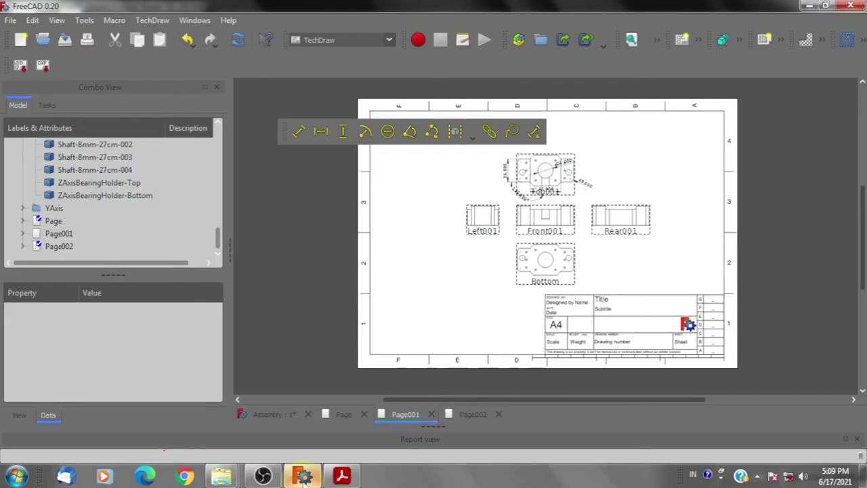
Show the Page sheet and dock the floating TechDraw dimension toolbar in the top toolbar area
left_click(344, 414)
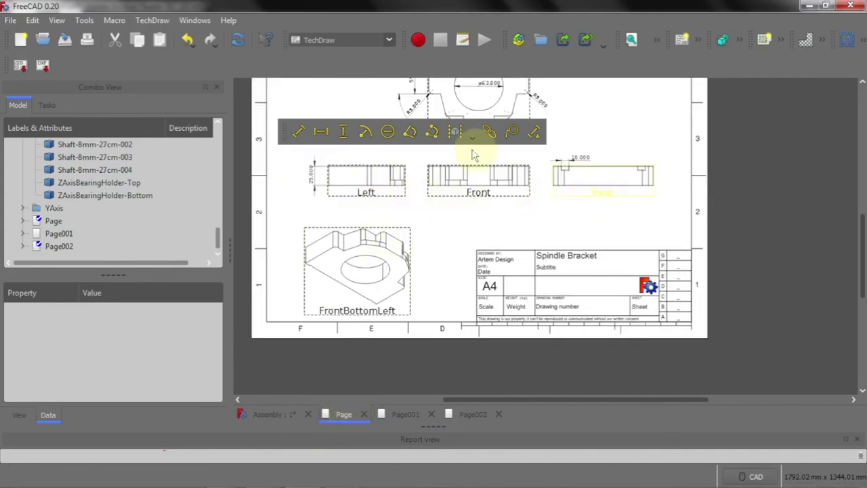
left_click_drag(285, 131, 249, 61)
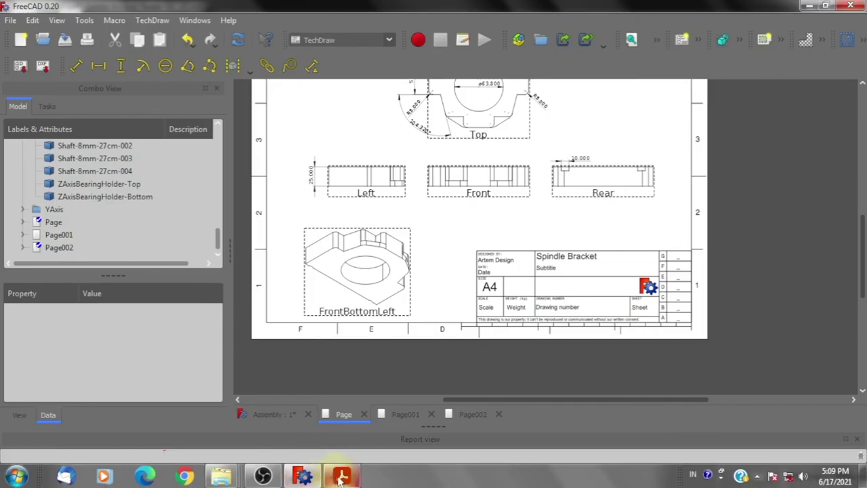
Review the Spindle Bracket PDF in Acrobat Reader, then show FreeCAD's Assembly 3D model
left_click(341, 477)
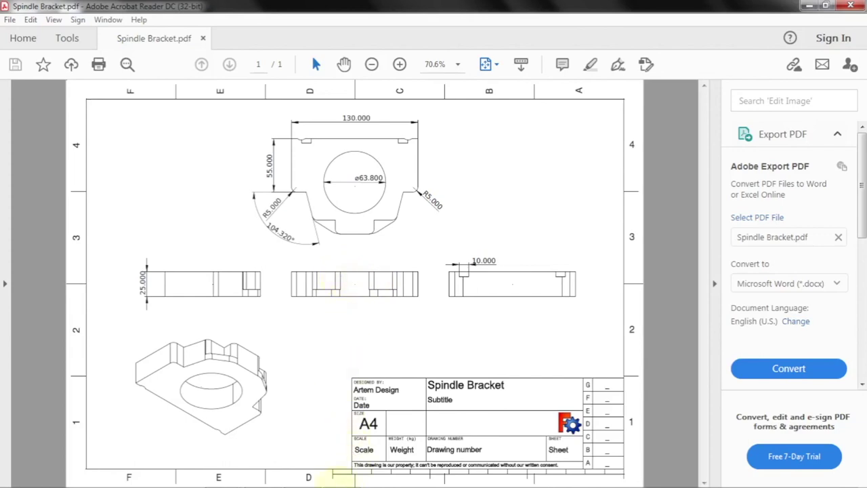
left_click(303, 476)
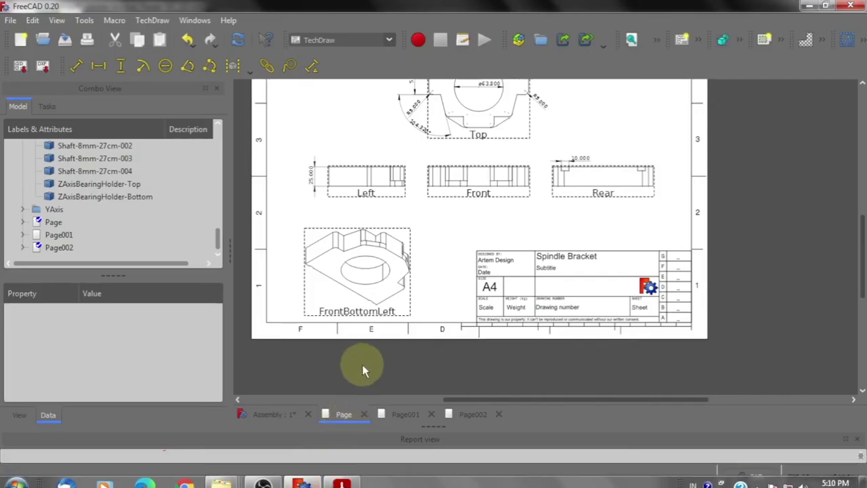
left_click(281, 415)
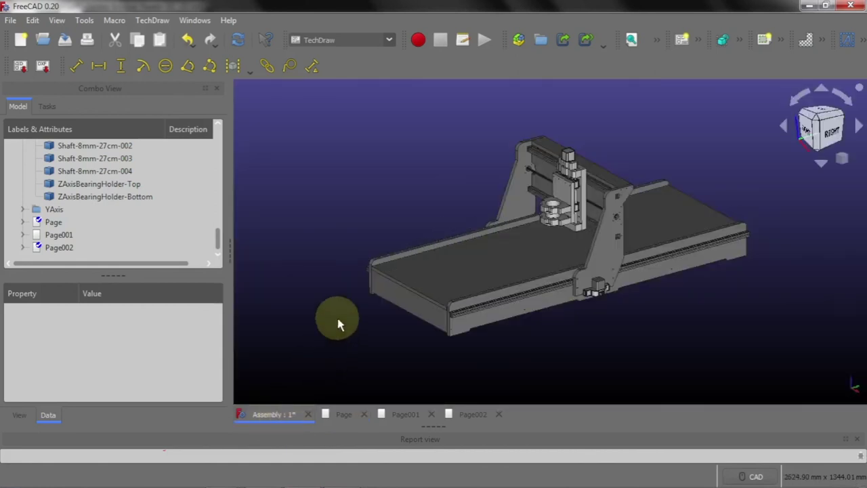